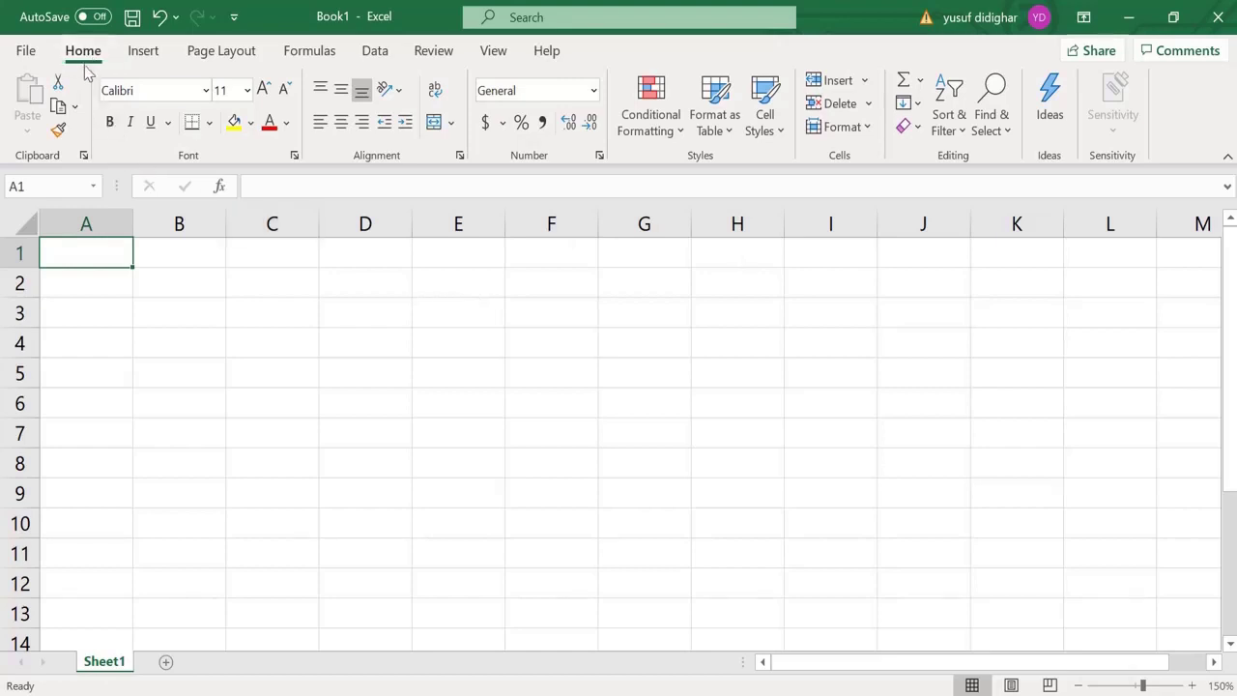
# Open the Fill Series settings and close them without filling anything.
pyautogui.click(911, 106)
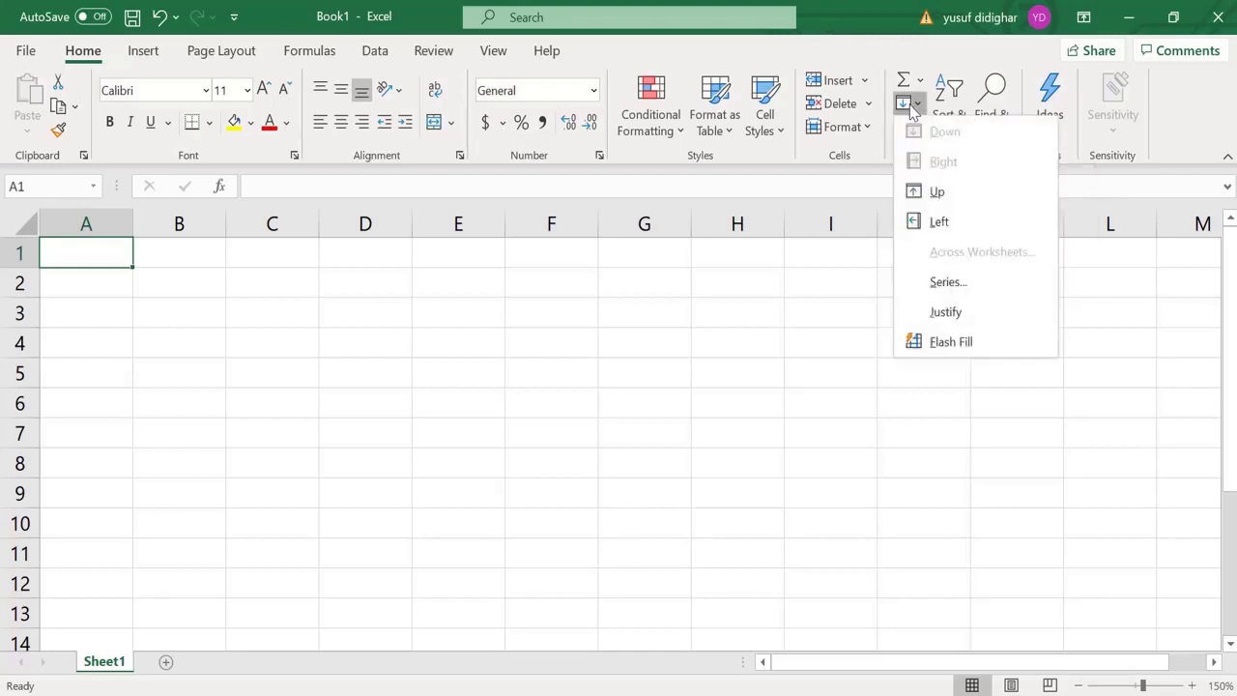
pyautogui.click(985, 286)
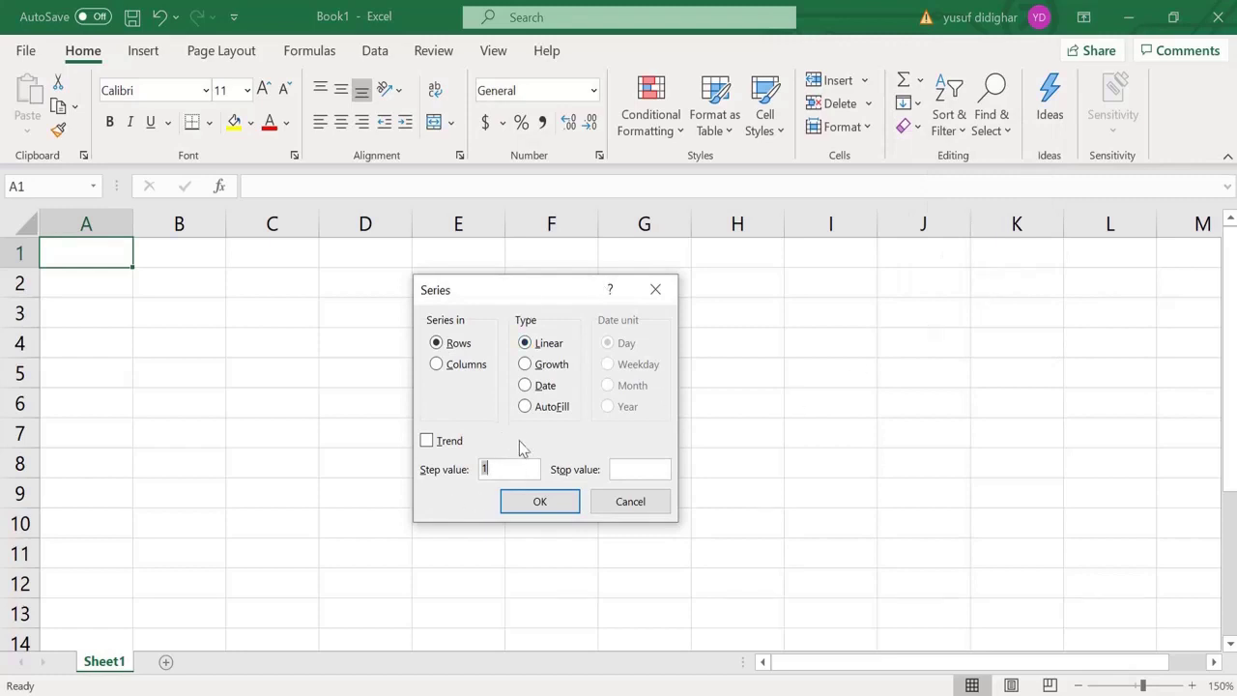
pyautogui.click(641, 502)
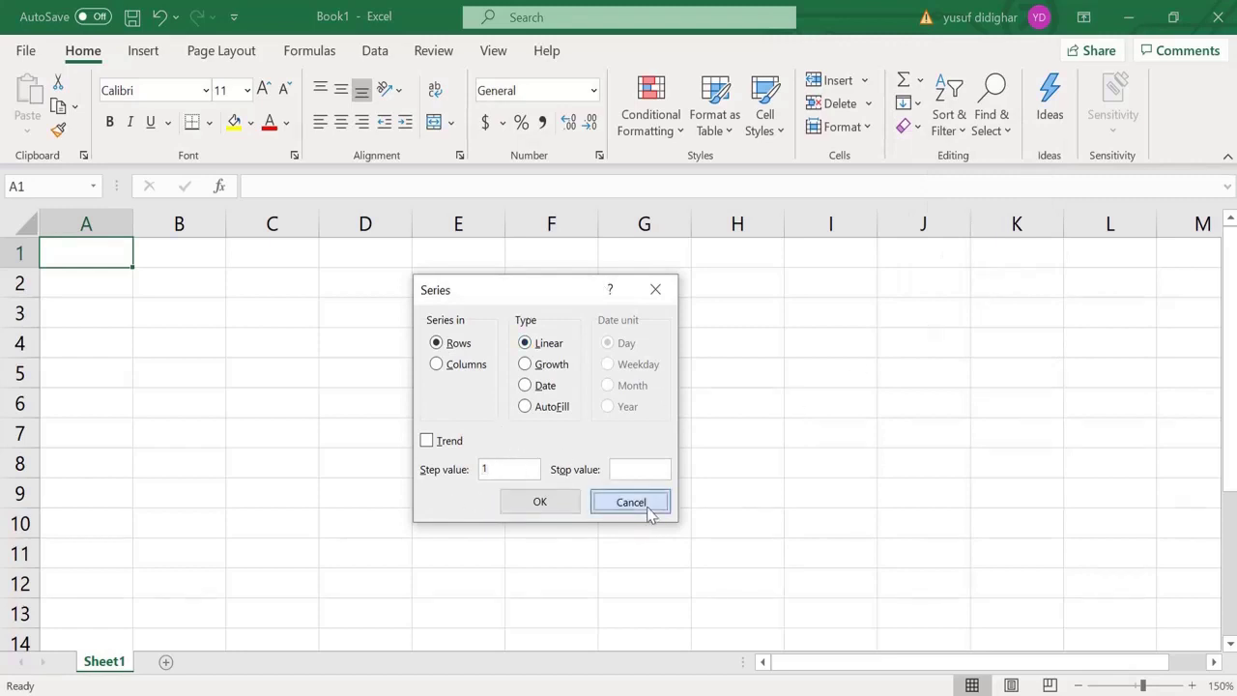
# Enter 1 and 2 in C4:C5, drag the pattern down column C, then clear it.
pyautogui.click(289, 353)
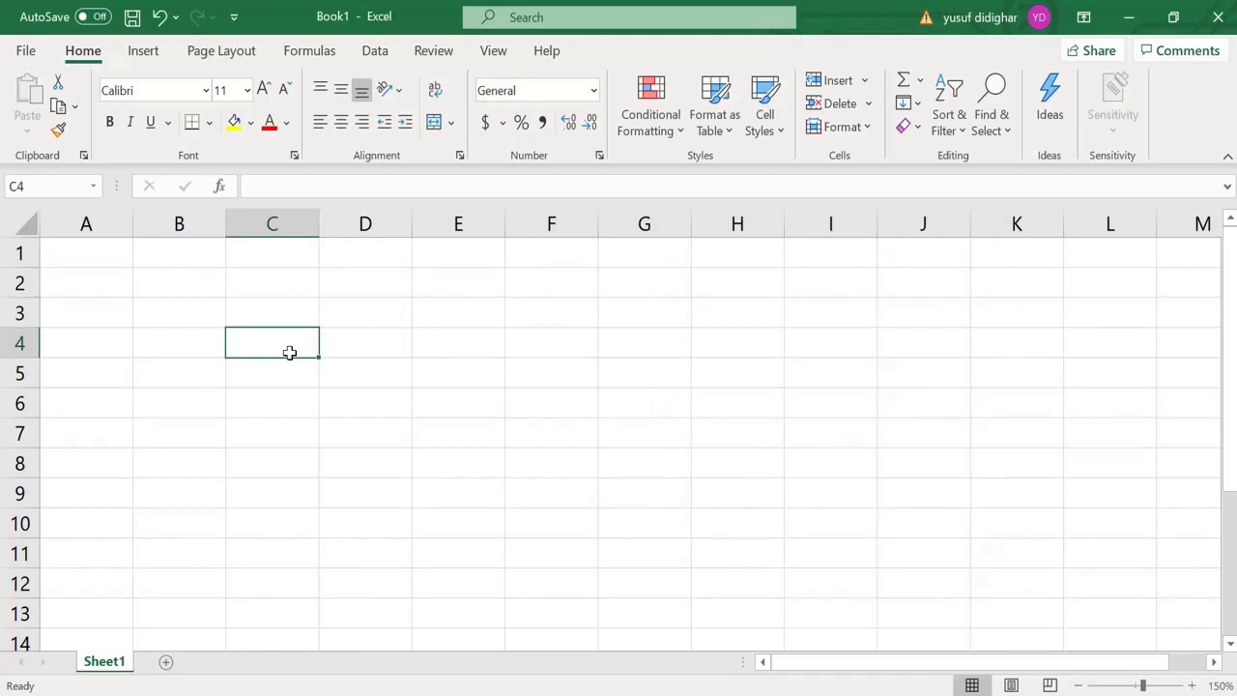
pyautogui.write('1')
pyautogui.press('Return')
pyautogui.write('2')
pyautogui.press('Return')
pyautogui.click(289, 353)
pyautogui.hotkey('shift', 'Down')
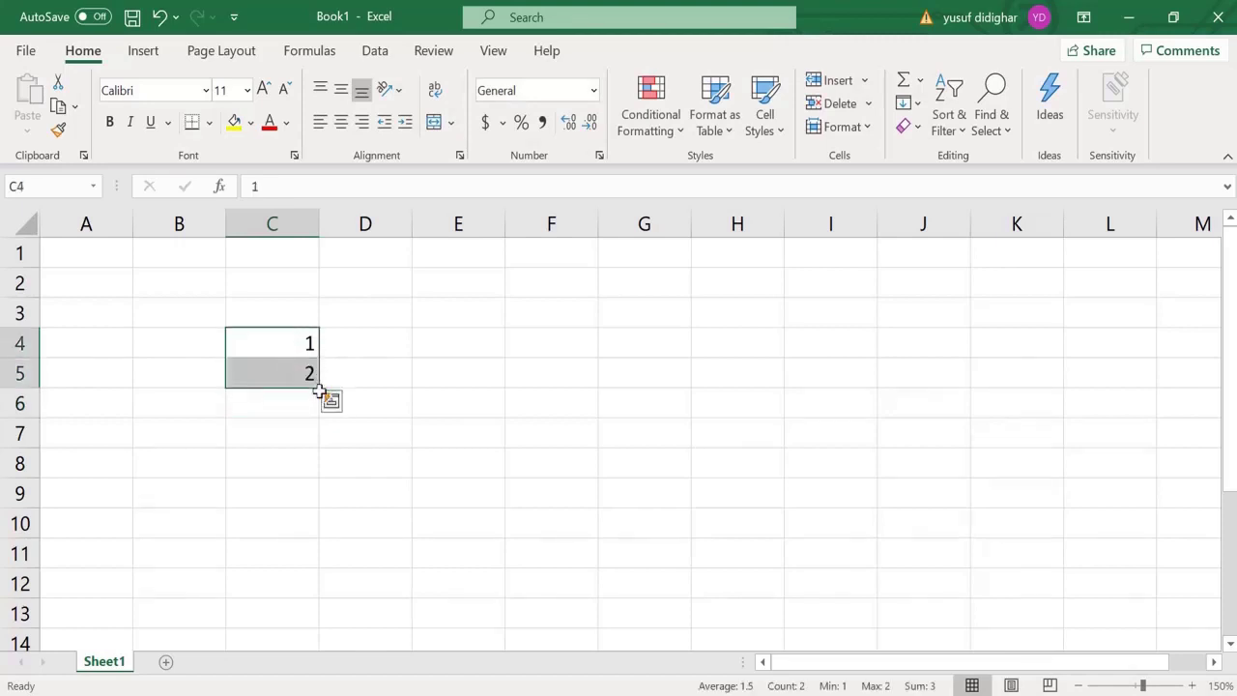
pyautogui.moveTo(319, 387); pyautogui.dragTo(275, 597)
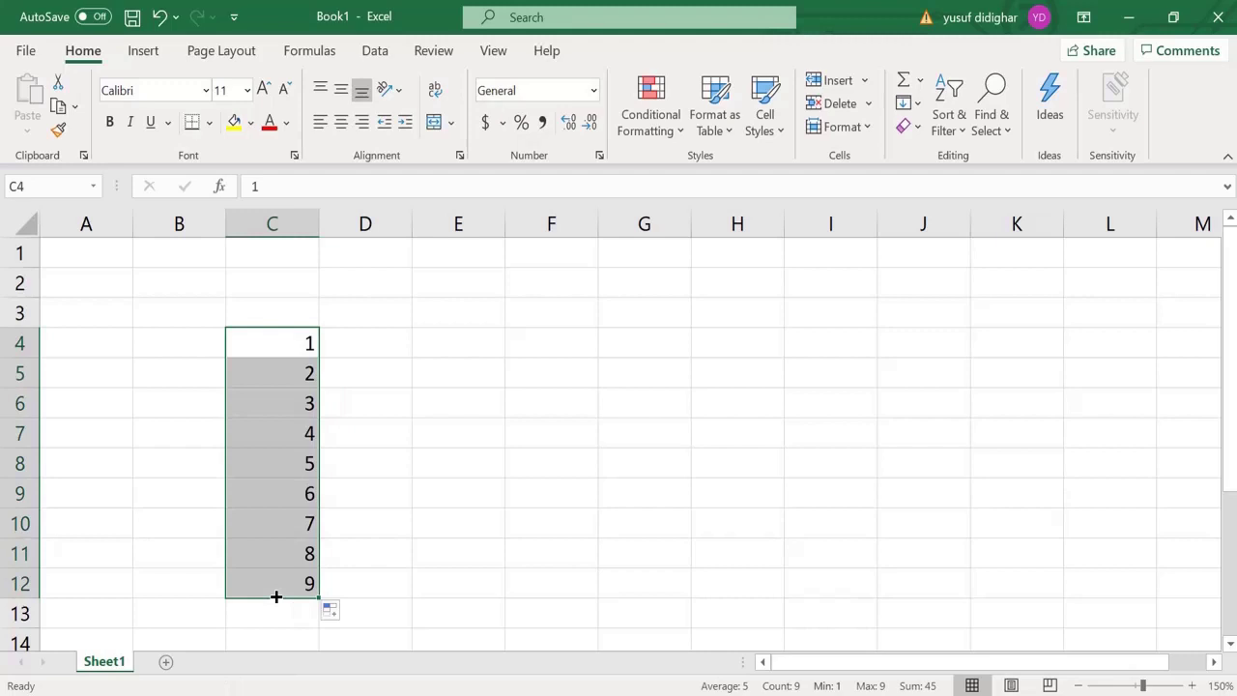
pyautogui.press('Delete')
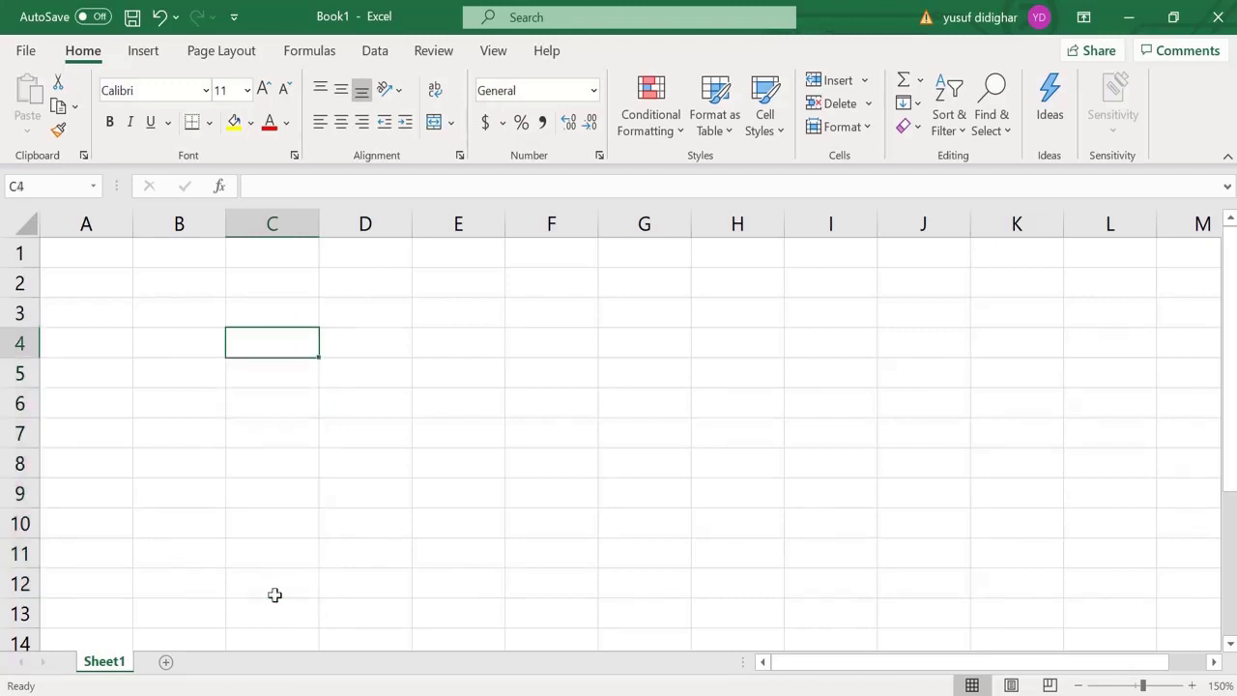
# Enter 1 in C4 and fill it down as a column series with stop value 10.
pyautogui.write('1')
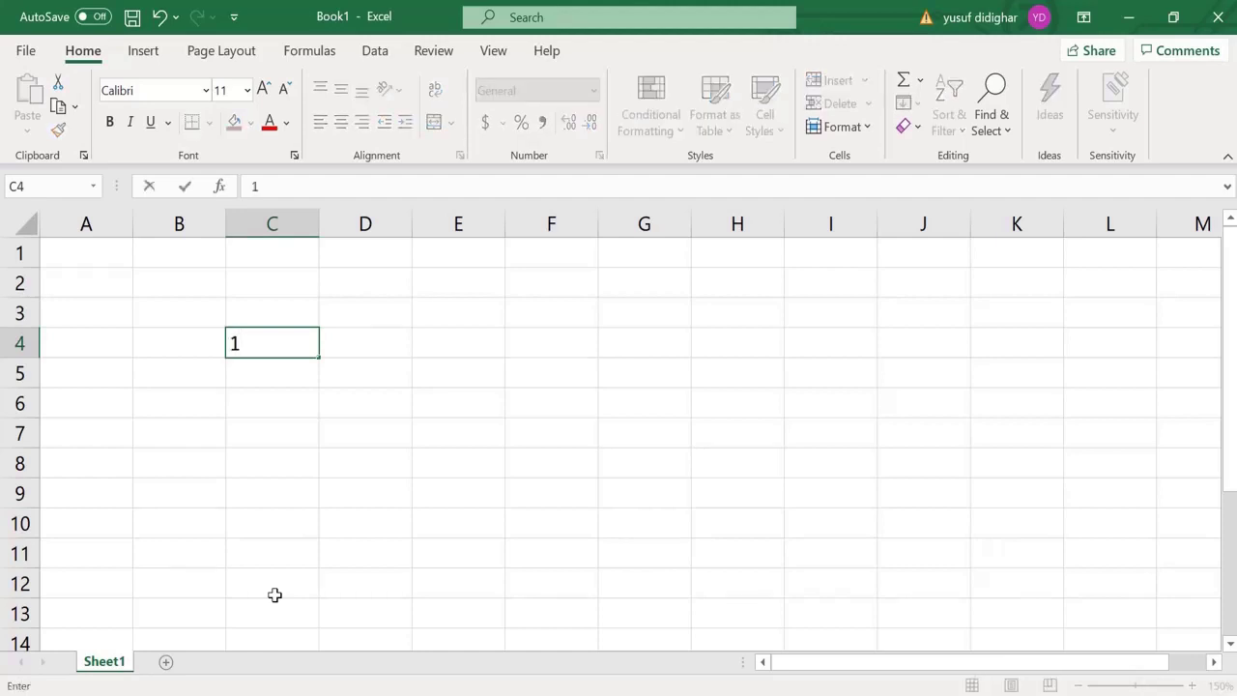
pyautogui.press('Return')
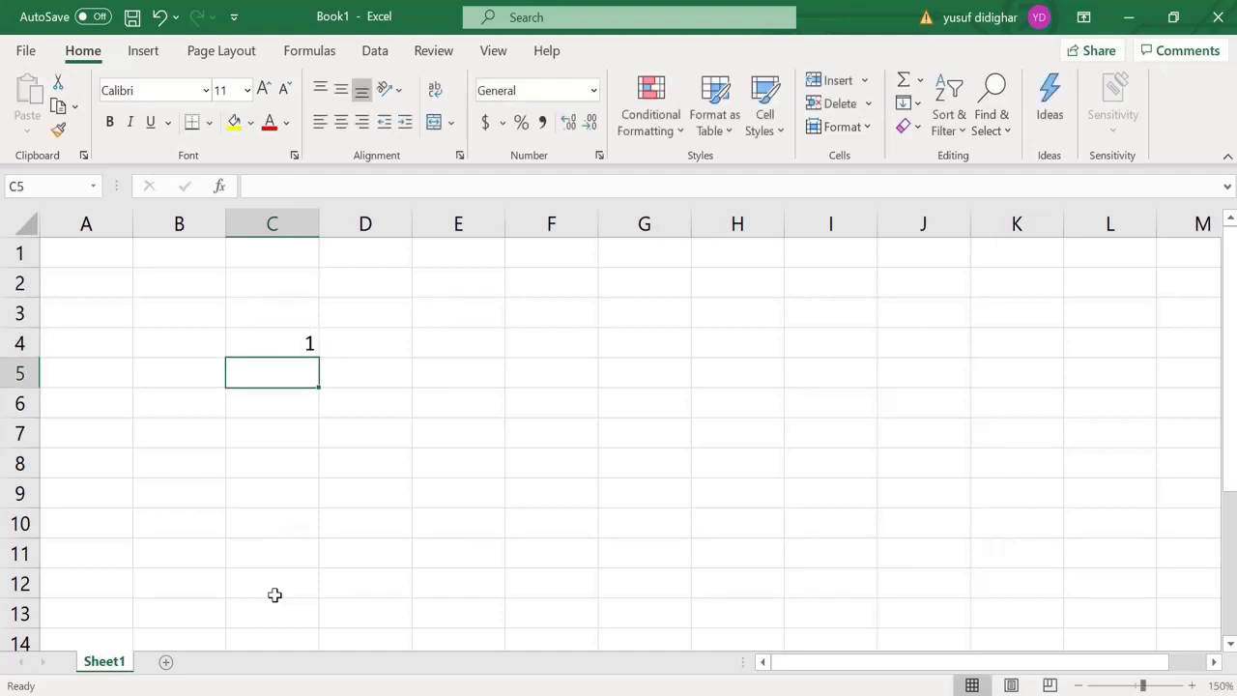
pyautogui.press('Up')
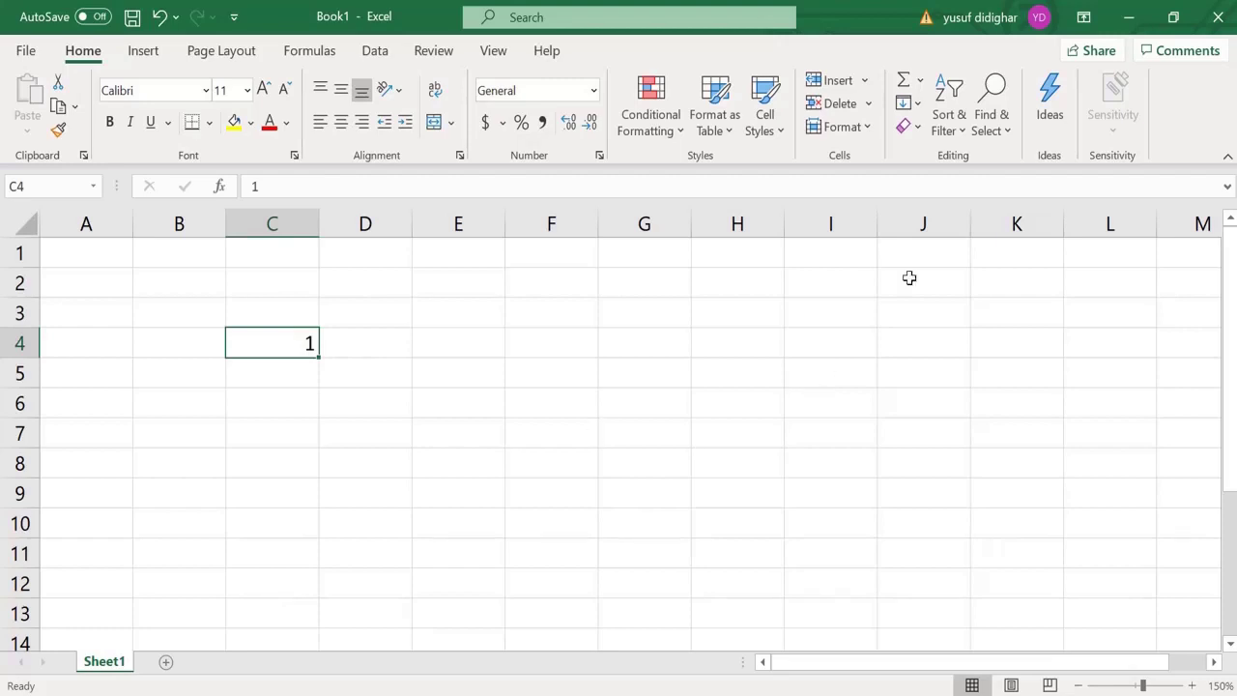
pyautogui.click(916, 105)
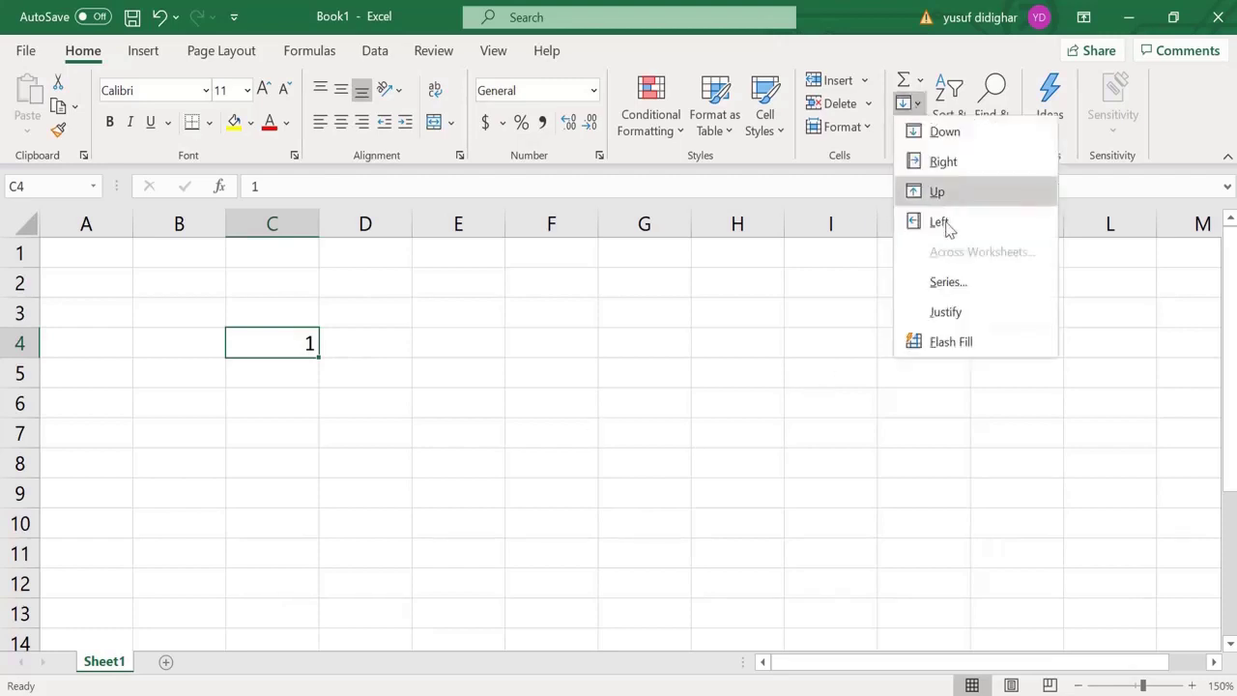
pyautogui.click(945, 296)
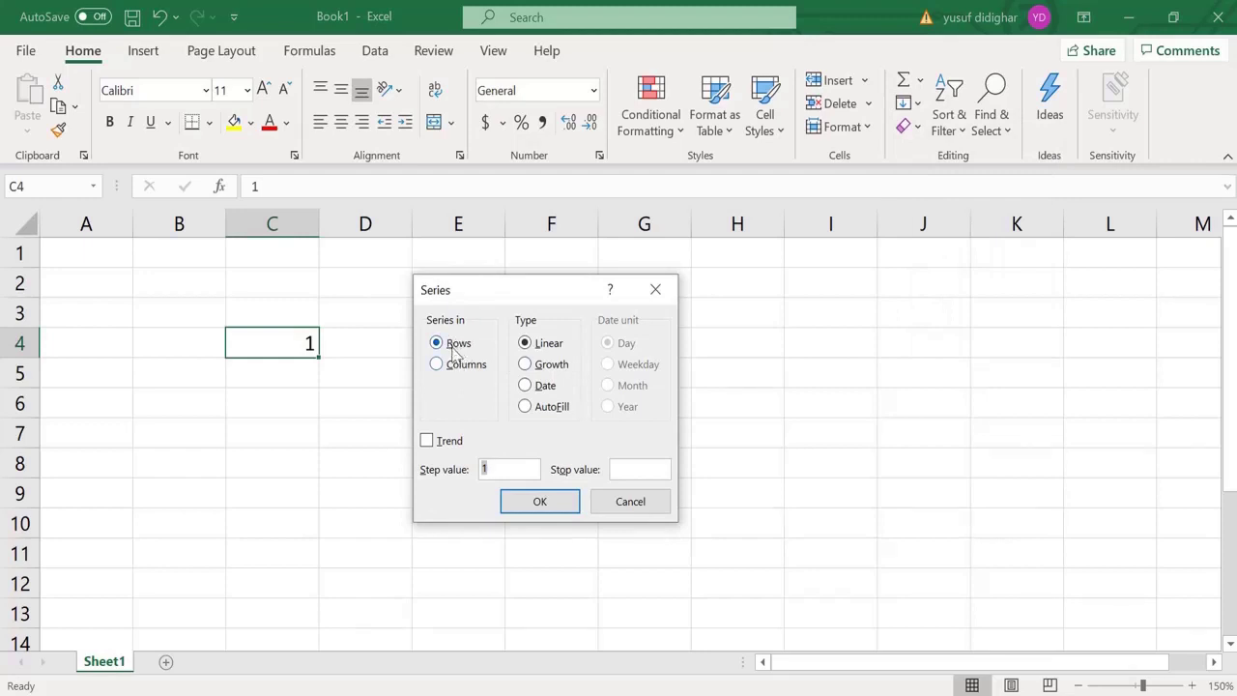
pyautogui.click(458, 369)
pyautogui.click(504, 471)
pyautogui.click(634, 468)
pyautogui.write('10')
pyautogui.press('Return')
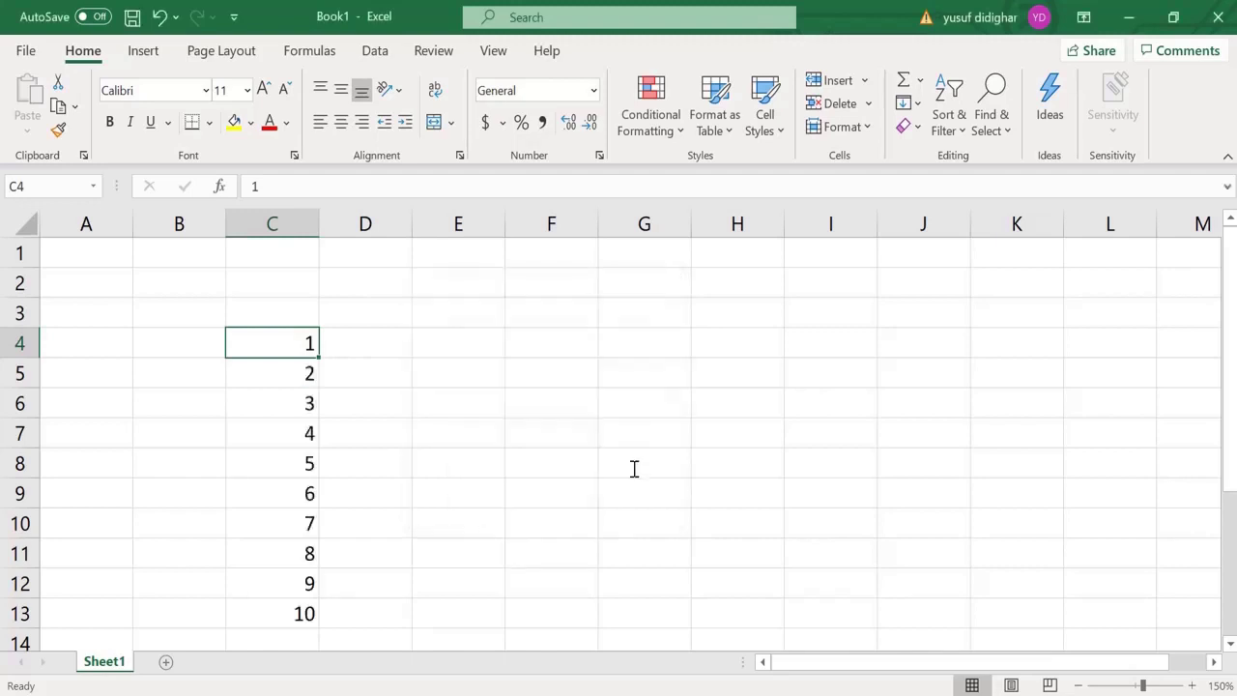
pyautogui.press('Down')
pyautogui.press('Down')
pyautogui.press('Down')
pyautogui.press('Down')
pyautogui.press('Down')
pyautogui.press('Down')
pyautogui.press('Down')
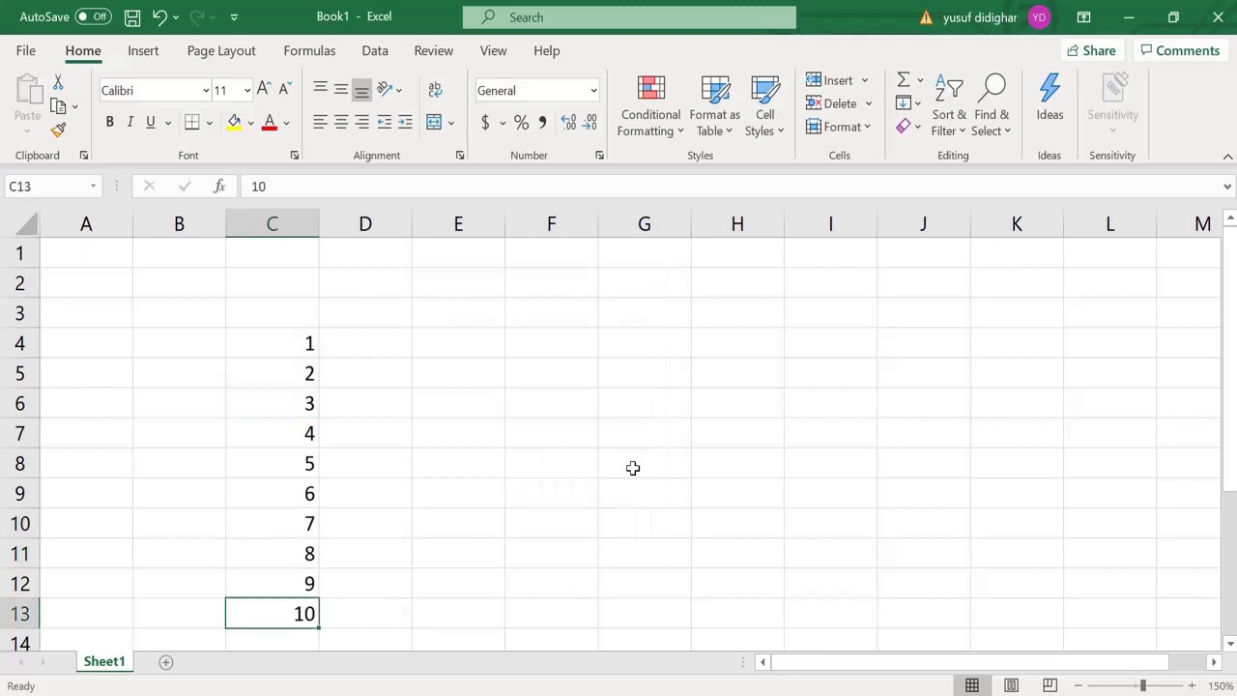
pyautogui.press('Up')
pyautogui.press('Up')
pyautogui.press('Up')
pyautogui.press('Up')
pyautogui.press('Down')
pyautogui.press('Down')
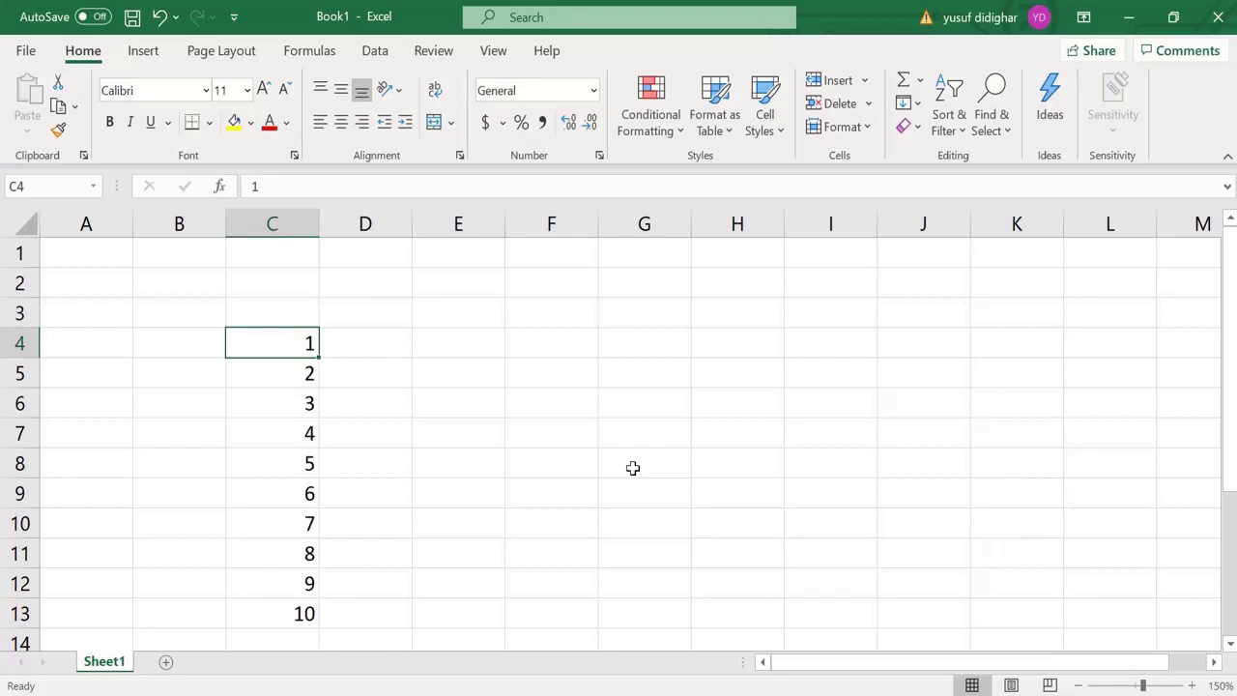
# Enter 100 in E4 and fill a column series with stop value 150 using Alt+E, I, S.
pyautogui.press('Right')
pyautogui.press('Right')
pyautogui.write('1')
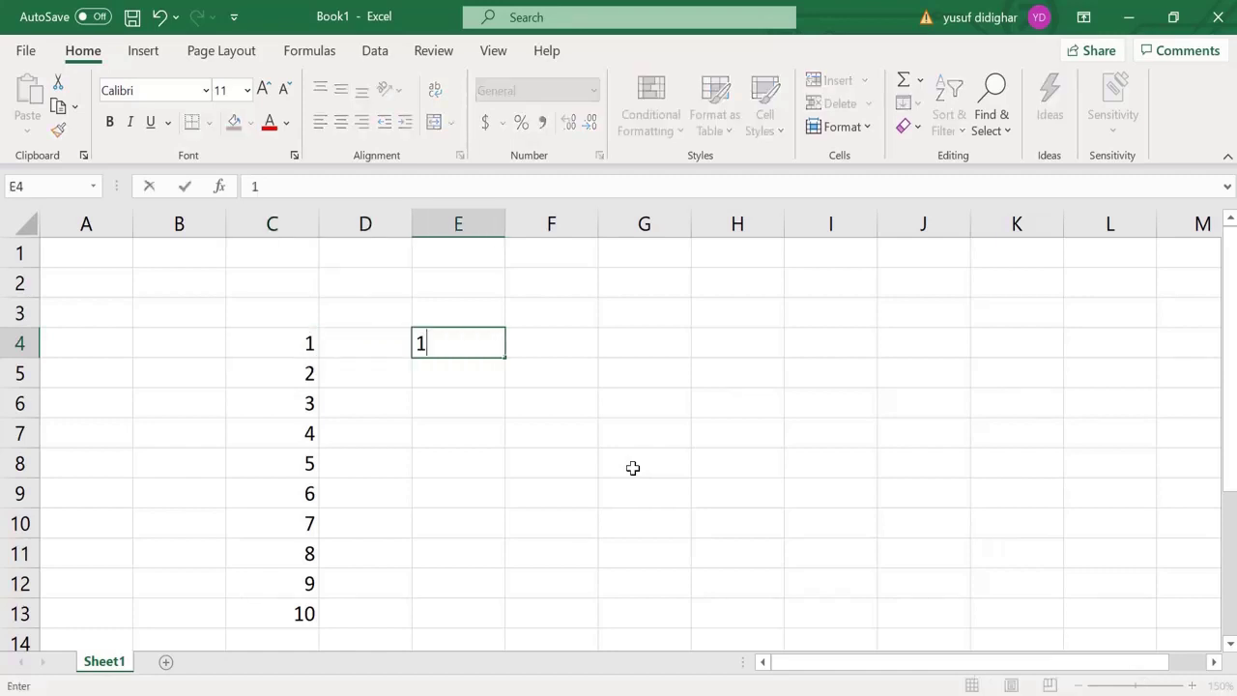
pyautogui.write('00')
pyautogui.press('Return')
pyautogui.press('Up')
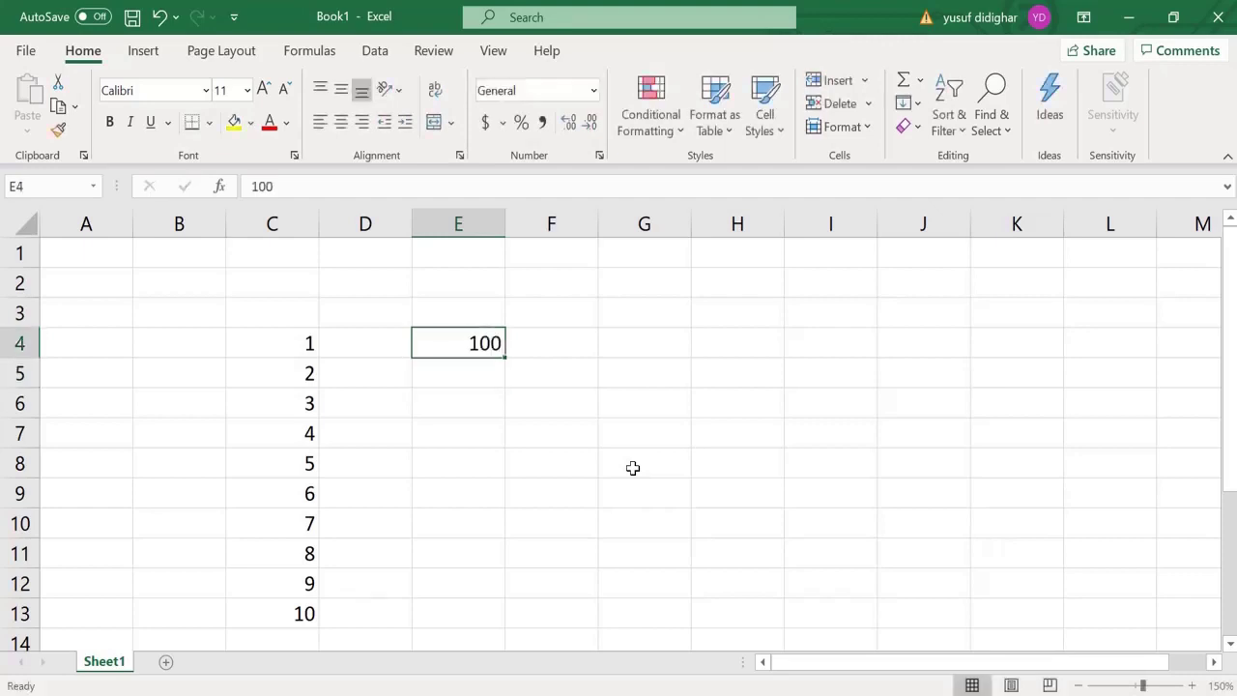
pyautogui.hotkey('alt', 'e')
pyautogui.press('i')
pyautogui.press('s')
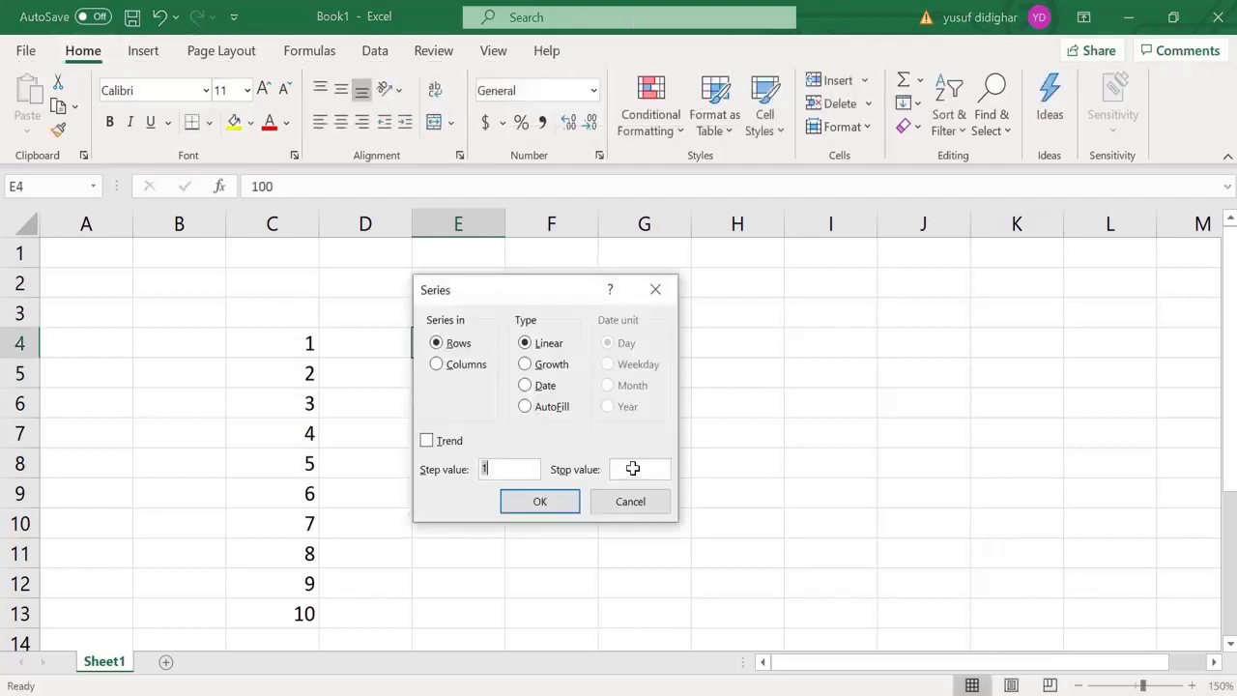
pyautogui.click(471, 363)
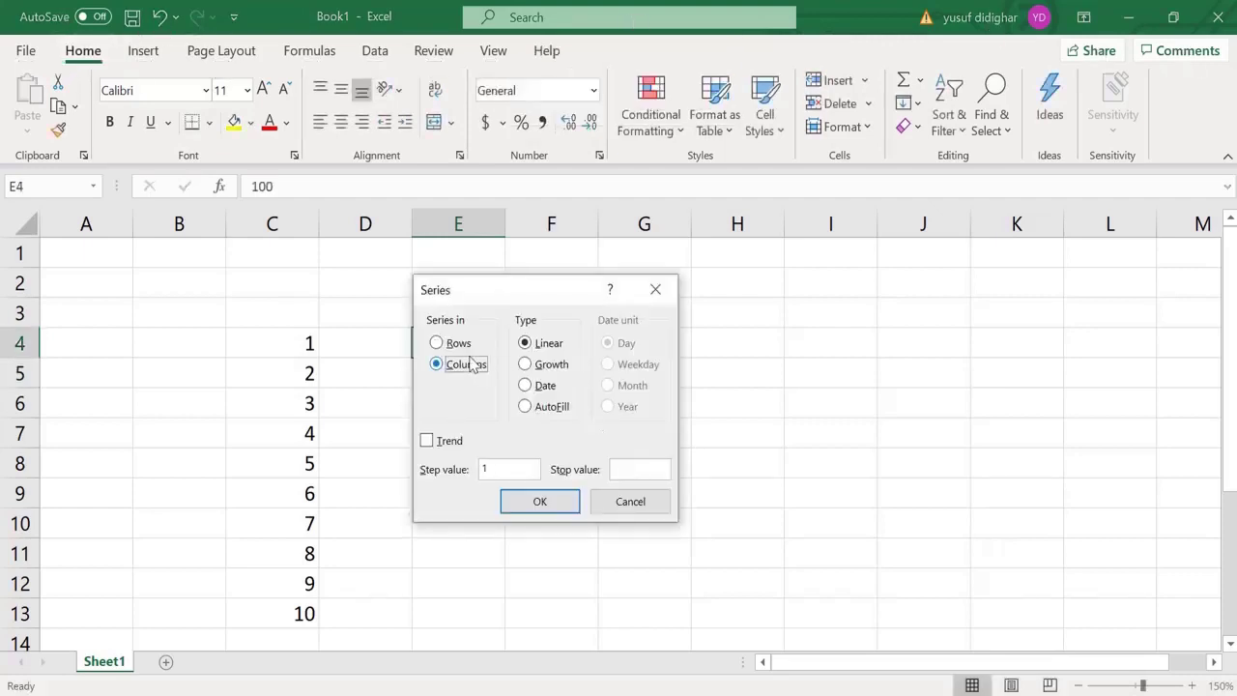
pyautogui.click(628, 467)
pyautogui.write('1')
pyautogui.write('50')
pyautogui.press('Return')
# Check the 100–150 series from E4 to its end in E54.
pyautogui.hotkey('ctrl', 'Down')
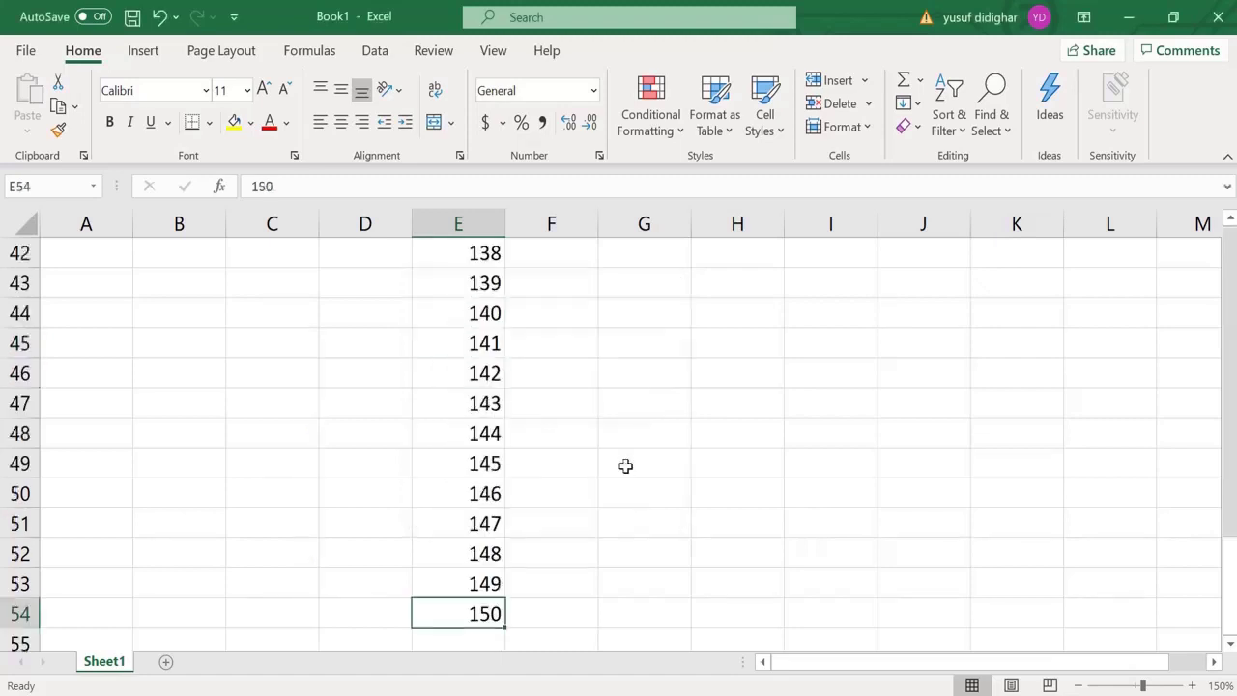
pyautogui.hotkey('ctrl', 'Up')
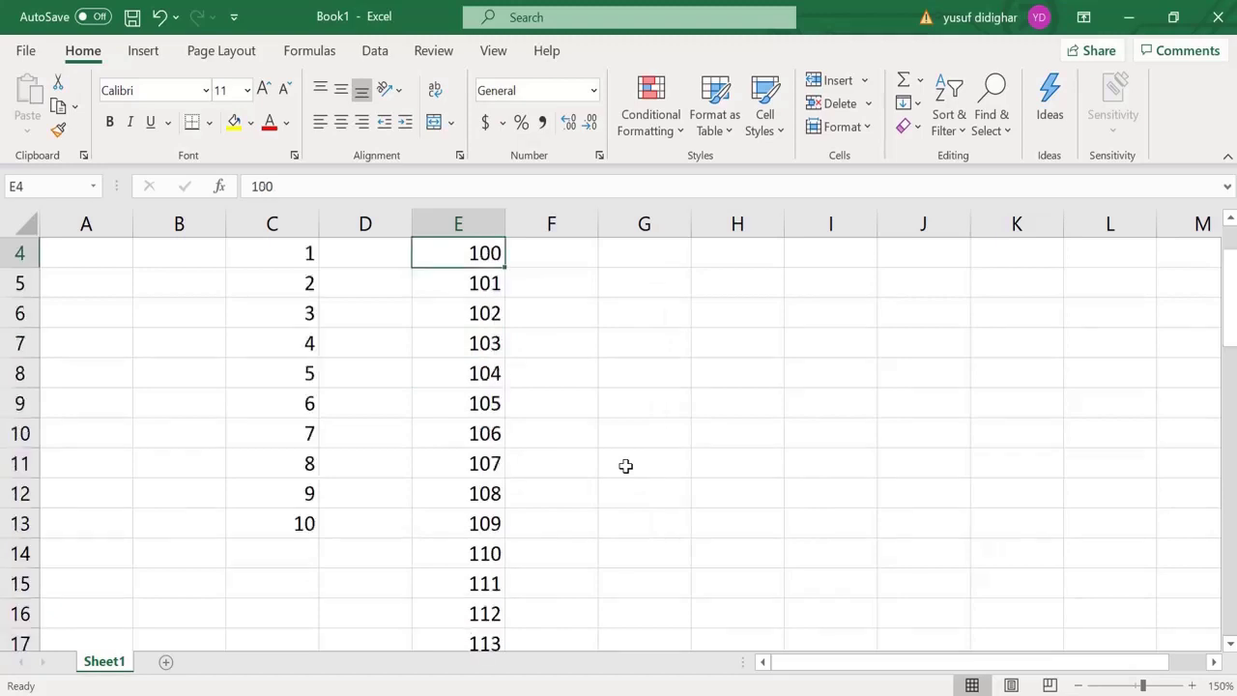
pyautogui.press('Up')
pyautogui.press('Down')
pyautogui.press('Down')
pyautogui.press('Up')
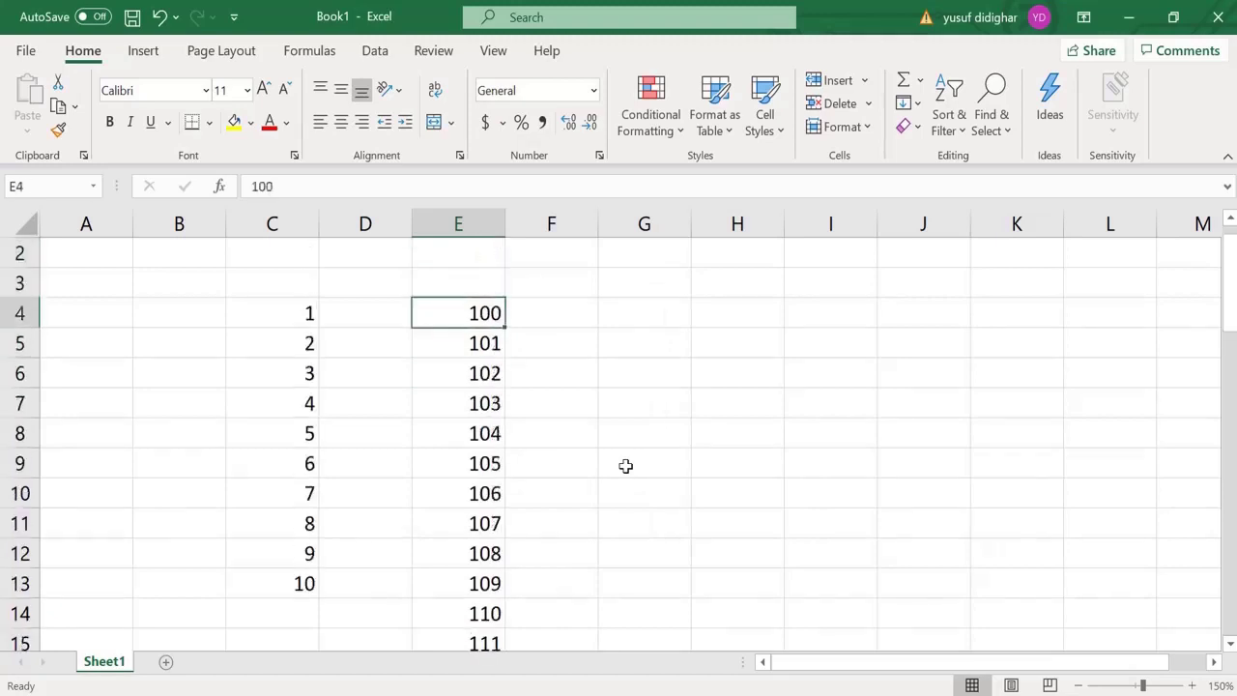
pyautogui.press('Right')
pyautogui.press('Right')
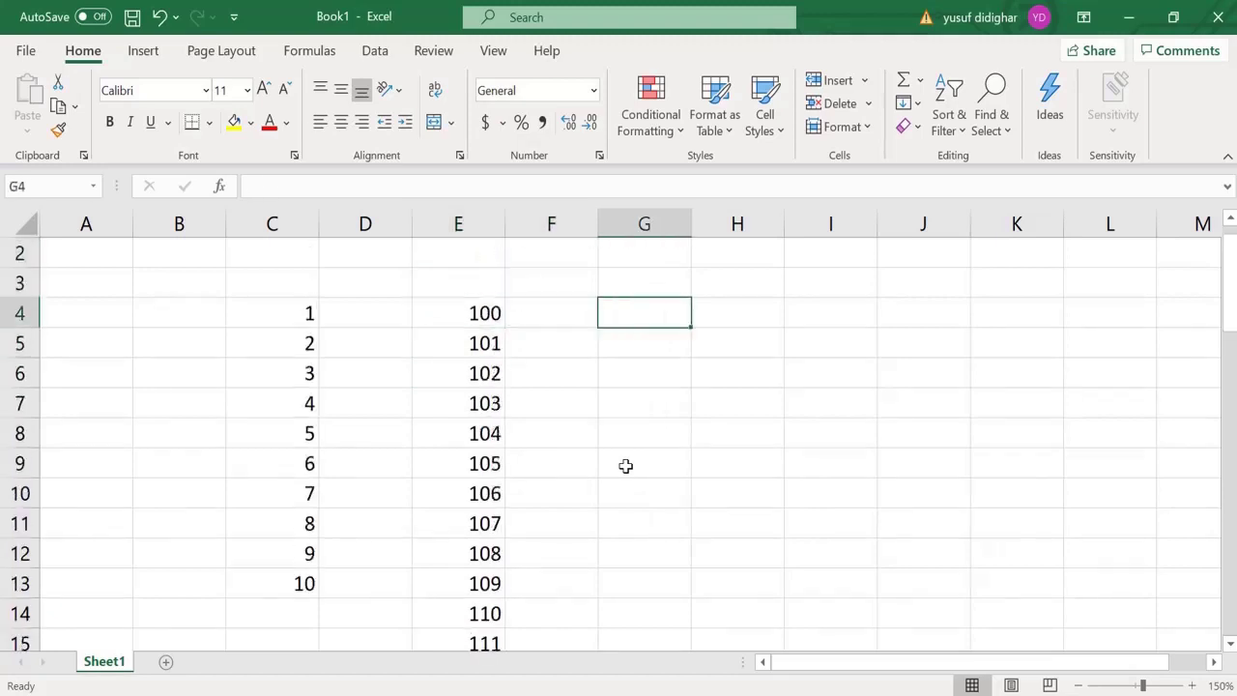
# Enter 2 in G4 and fill a column series with step value 2 and stop value 20.
pyautogui.write('2')
pyautogui.hotkey('ctrl', 'Return')
pyautogui.hotkey('alt', 'e')
pyautogui.press('i')
pyautogui.press('s')
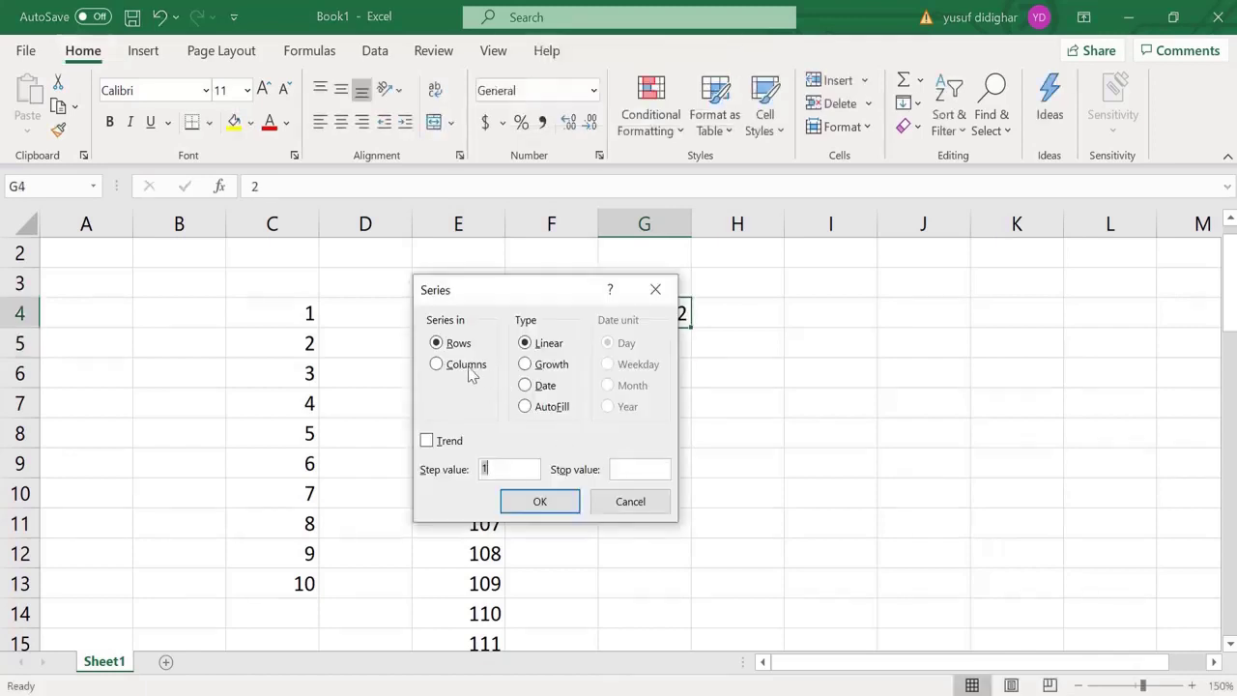
pyautogui.click(468, 368)
pyautogui.click(512, 470)
pyautogui.write('2')
pyautogui.click(630, 470)
pyautogui.write('20')
pyautogui.press('Return')
# Check the even-number series down to 20 in G13.
pyautogui.press('Down')
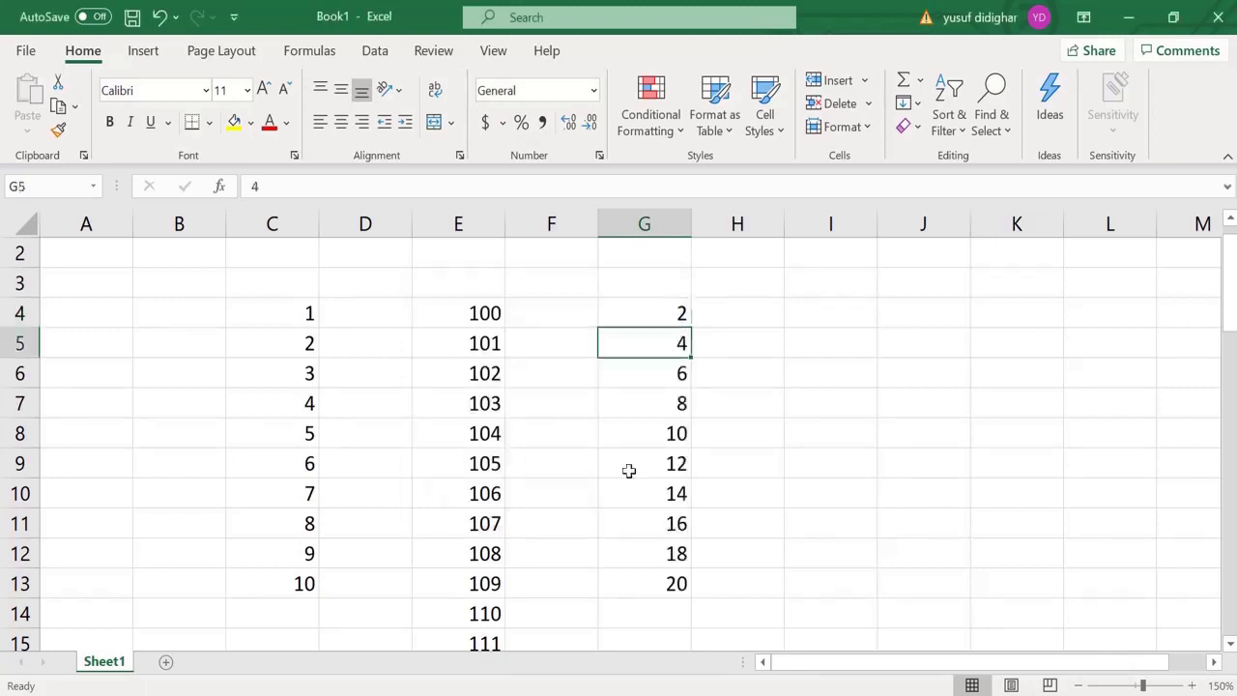
pyautogui.press('Down')
pyautogui.press('Down')
pyautogui.press('Down')
pyautogui.press('Down')
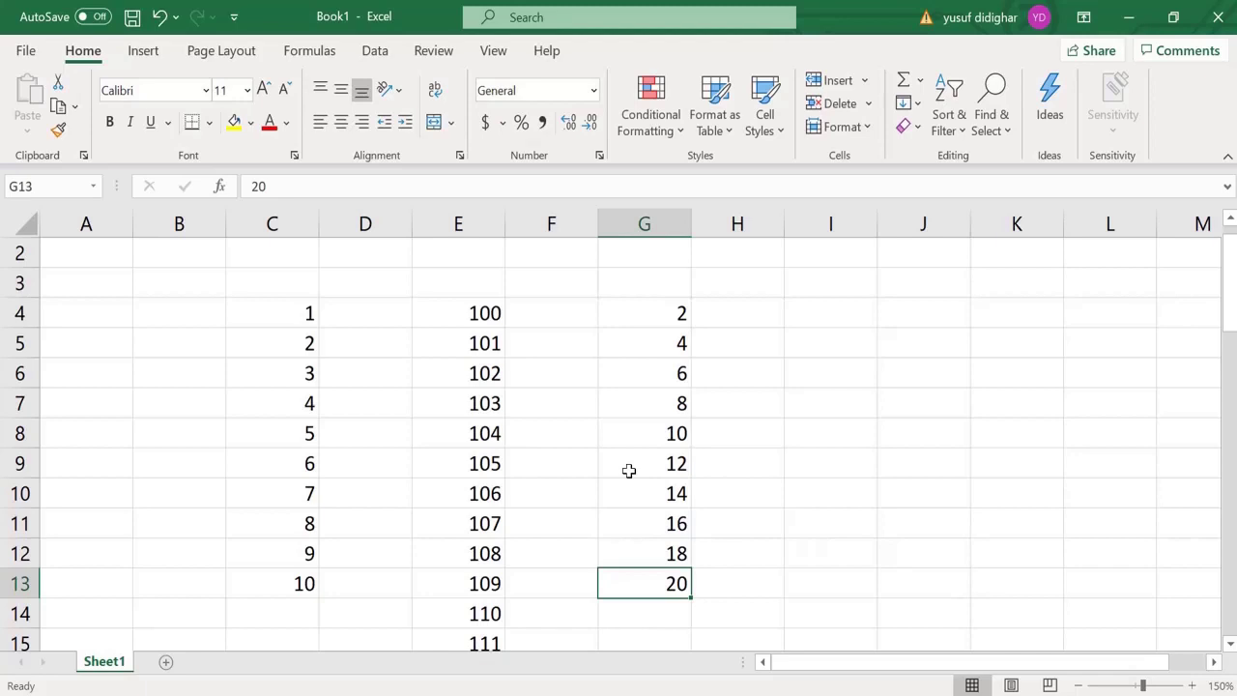
pyautogui.click(825, 314)
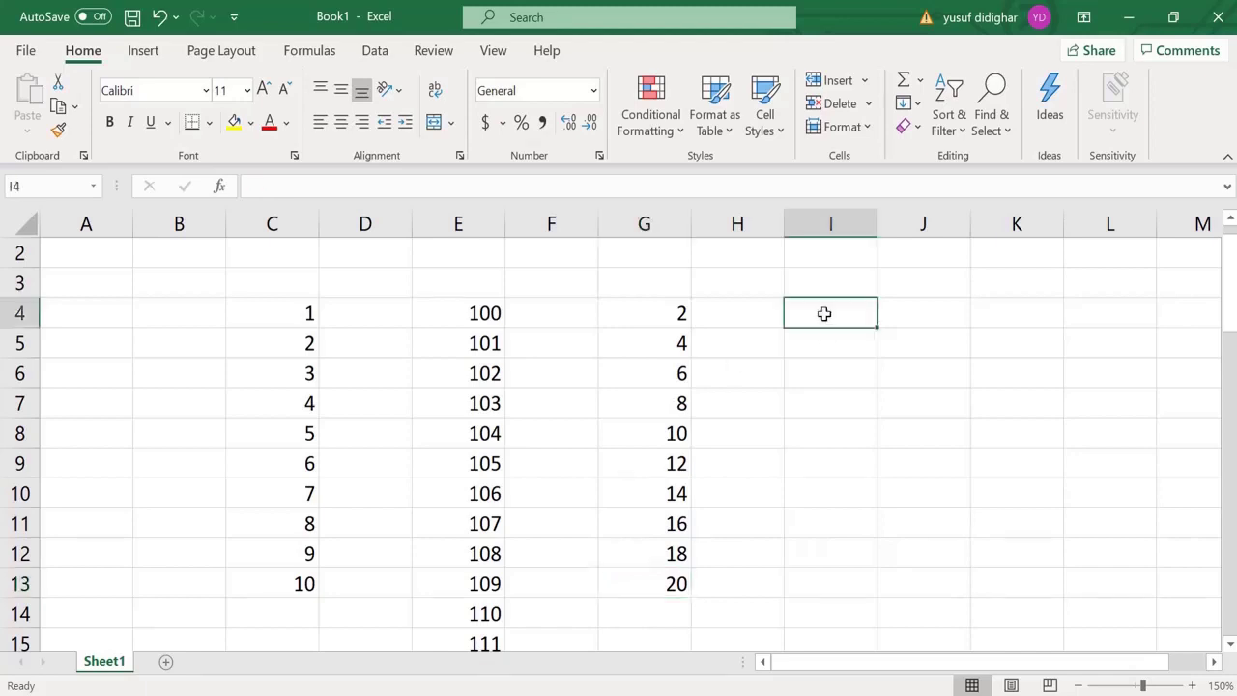
# Enter 200 in I4, then clear it again.
pyautogui.write('200')
pyautogui.press('Return')
pyautogui.click(824, 314)
pyautogui.press('Delete')
# Clear the extra series values from E19 down to E54.
pyautogui.press('Left')
pyautogui.press('Left')
pyautogui.press('Left')
pyautogui.press('Left')
pyautogui.press('Left')
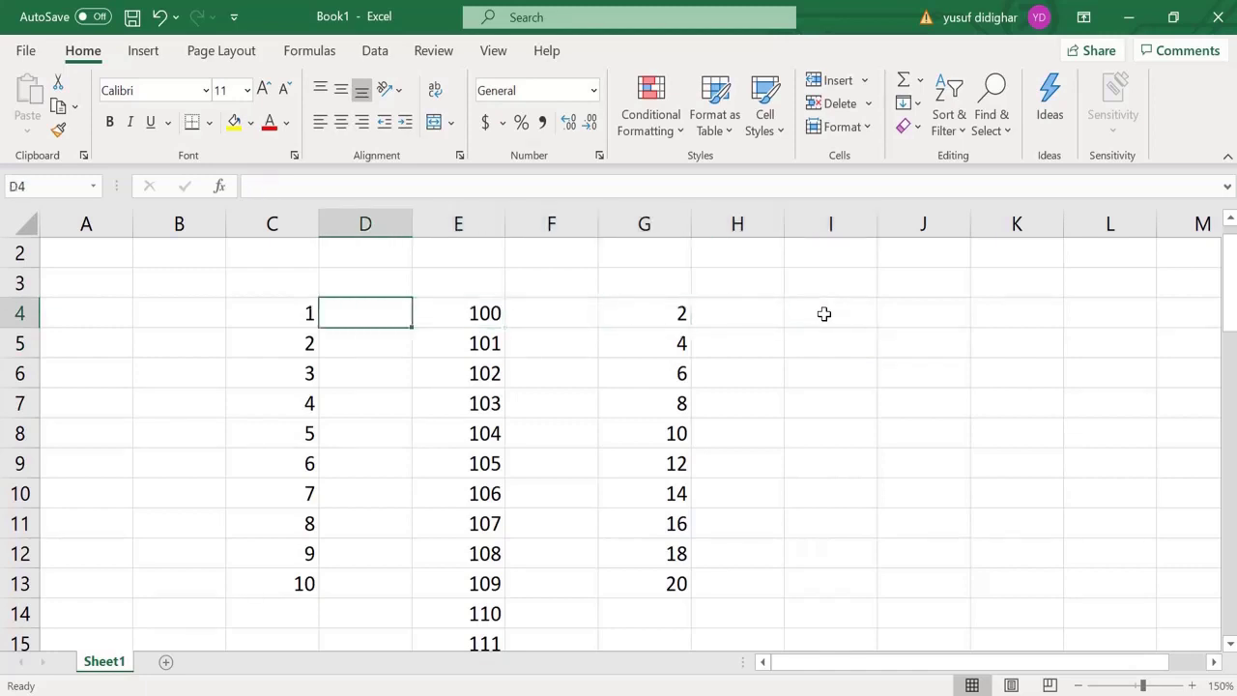
pyautogui.press('Left')
pyautogui.press('Down')
pyautogui.press('Down')
pyautogui.press('Down')
pyautogui.press('Down')
pyautogui.press('Down')
pyautogui.press('Down')
pyautogui.press('Down')
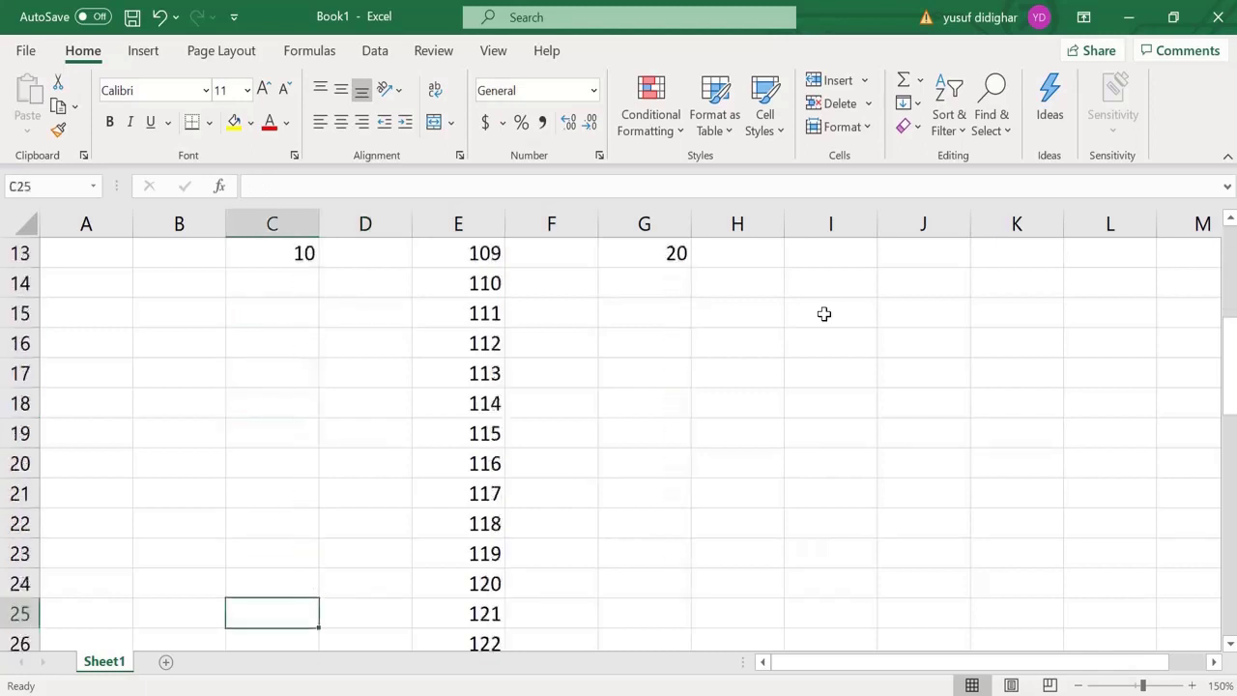
pyautogui.press('Down')
pyautogui.press('Down')
pyautogui.press('Down')
pyautogui.press('Right')
pyautogui.press('Right')
pyautogui.press('Up')
pyautogui.press('Up')
pyautogui.press('Up')
pyautogui.press('Up')
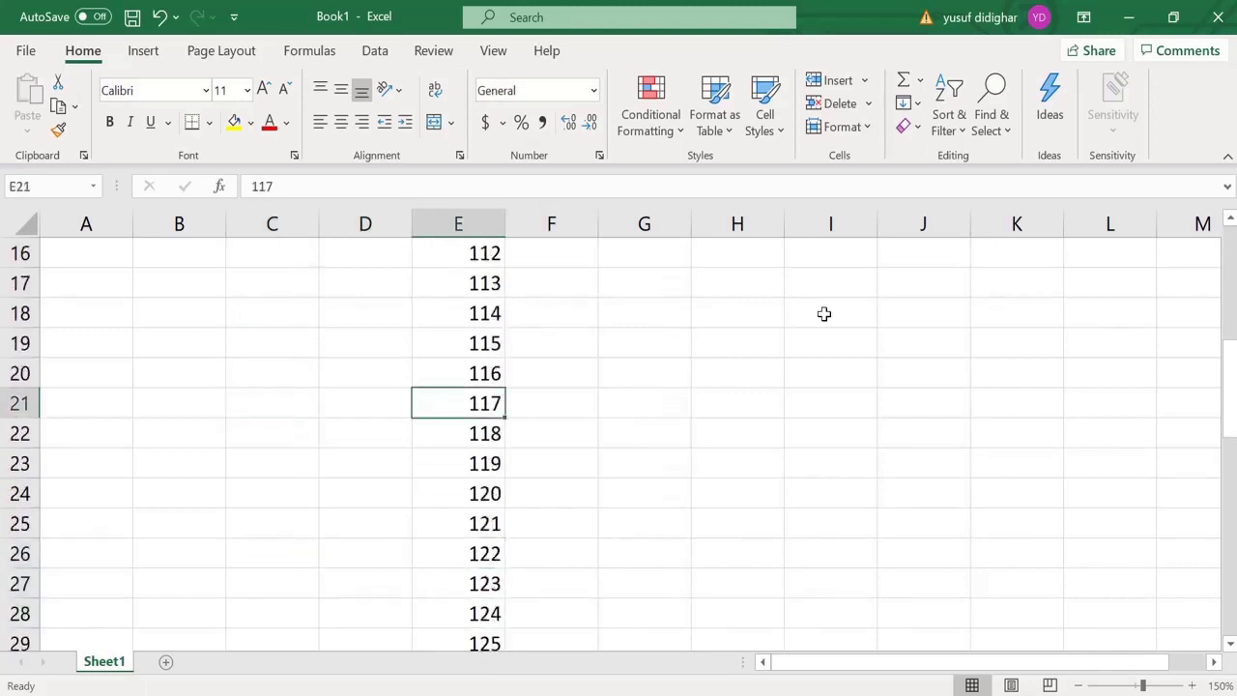
pyautogui.press('Up')
pyautogui.press('Up')
pyautogui.hotkey('ctrl', 'shift', 'Down')
pyautogui.press('Delete')
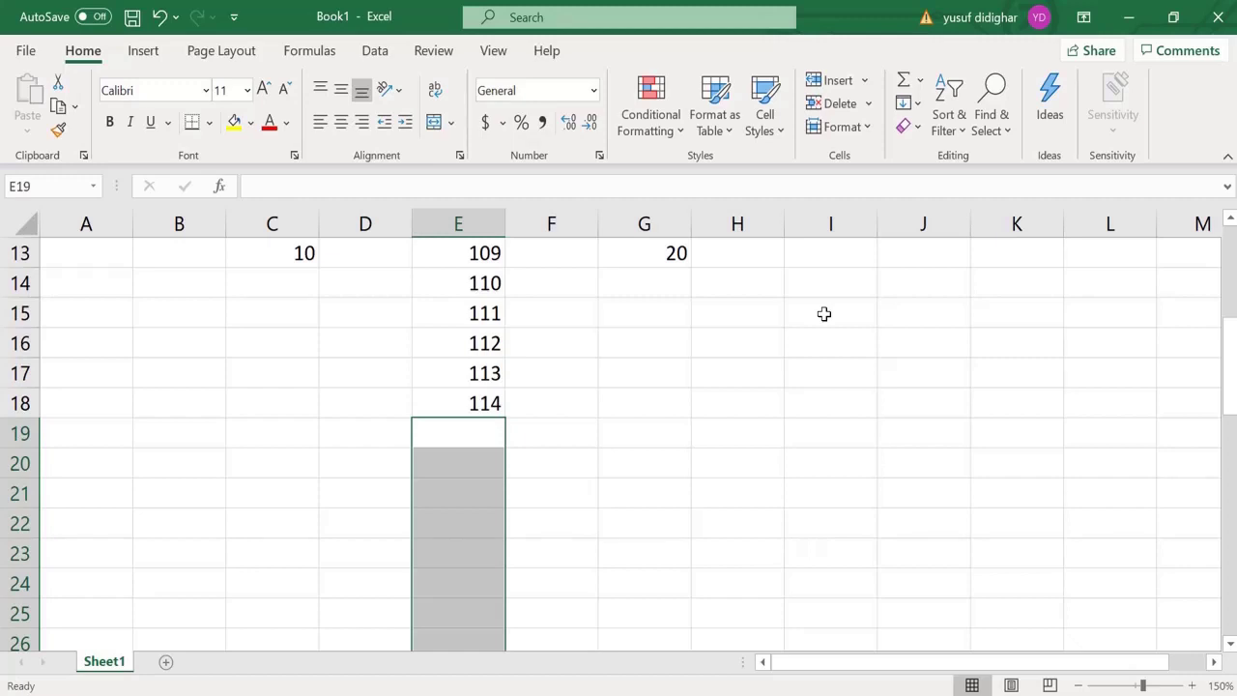
# Enter 2 and 4 in C21:C22 and select C21 through C30.
pyautogui.press('Left')
pyautogui.press('Left')
pyautogui.press('Down')
pyautogui.press('Down')
pyautogui.write('2')
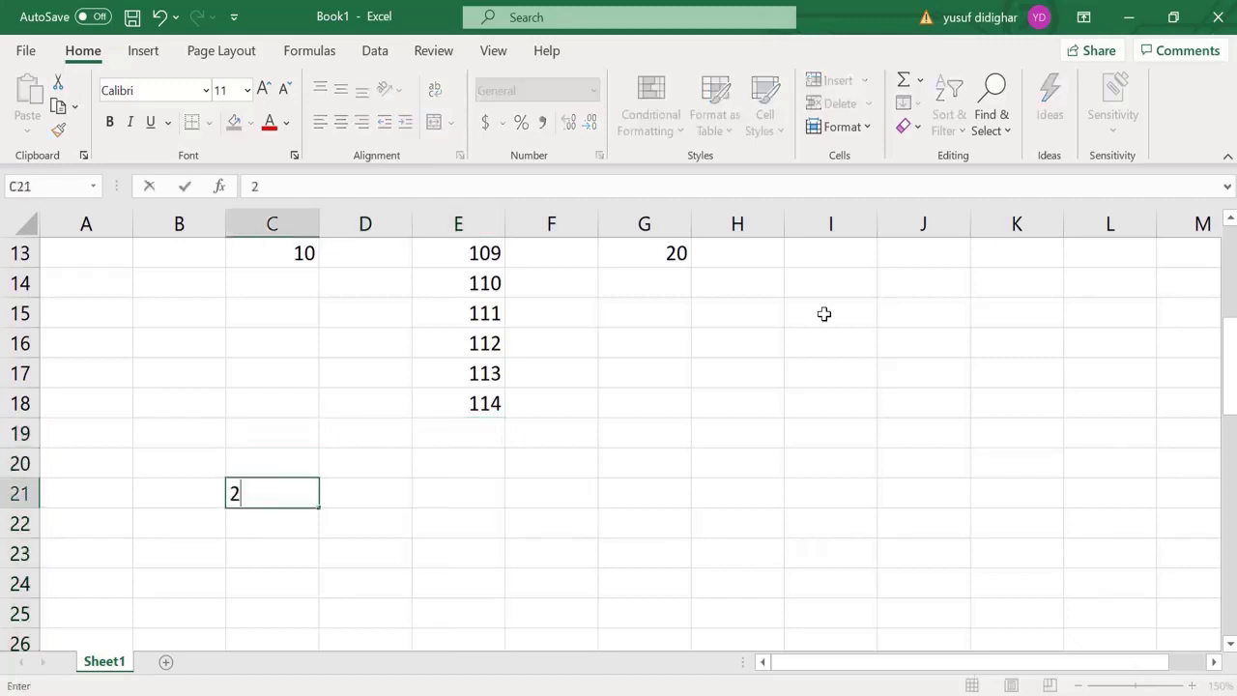
pyautogui.press('Return')
pyautogui.write('4')
pyautogui.press('Up')
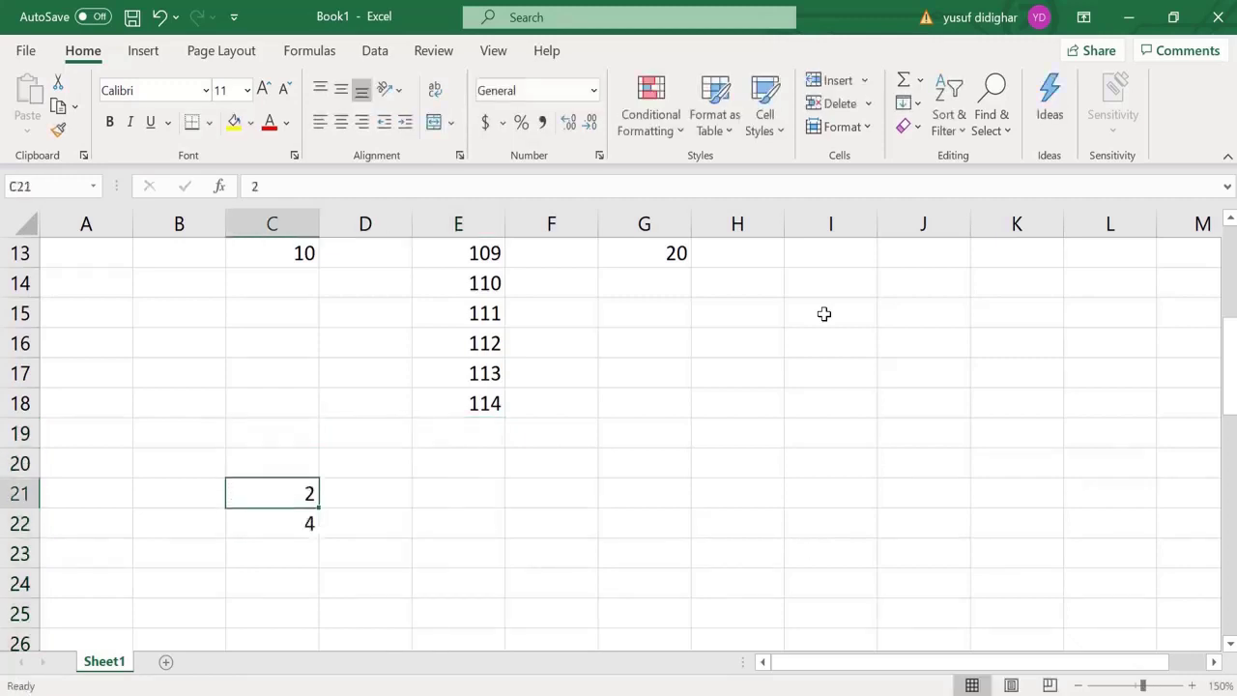
pyautogui.hotkey('shift', 'Down')
pyautogui.hotkey('shift', 'Down')
pyautogui.hotkey('shift', 'Down')
pyautogui.hotkey('shift', 'Down')
pyautogui.hotkey('shift', 'Down')
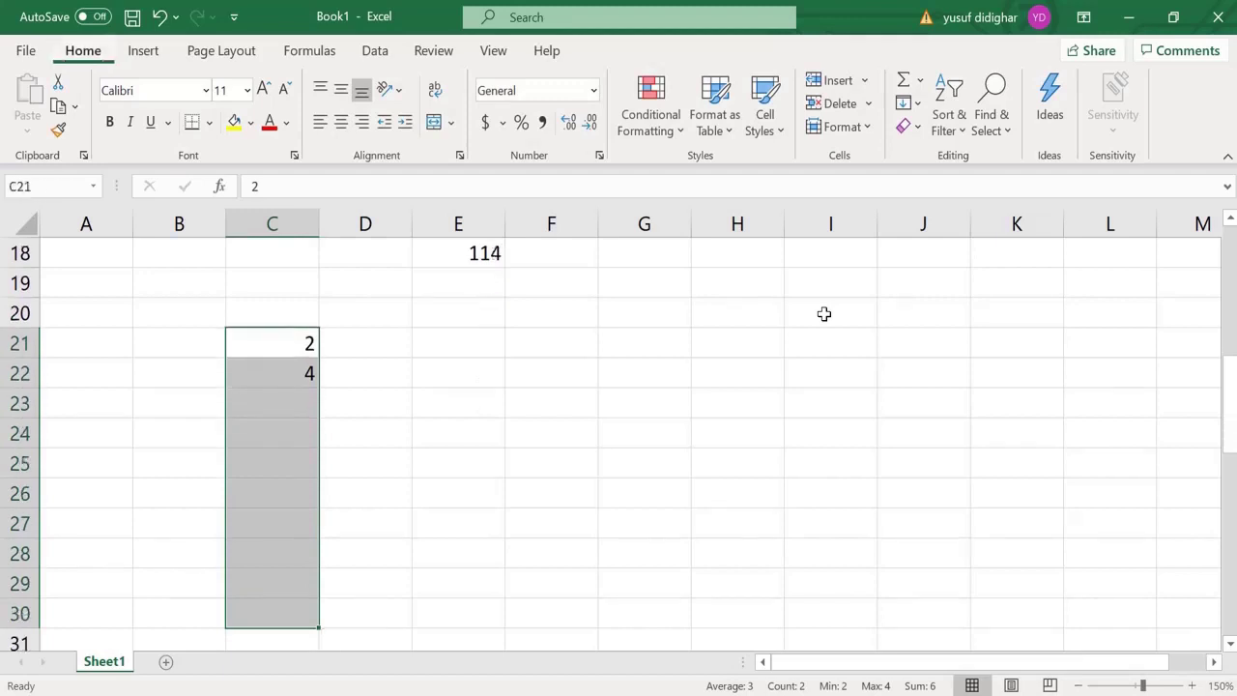
# Fill C21:C30 as a Growth series with Trend, doubling from 2 to 1024.
pyautogui.hotkey('alt', 'e')
pyautogui.press('i')
pyautogui.press('s')
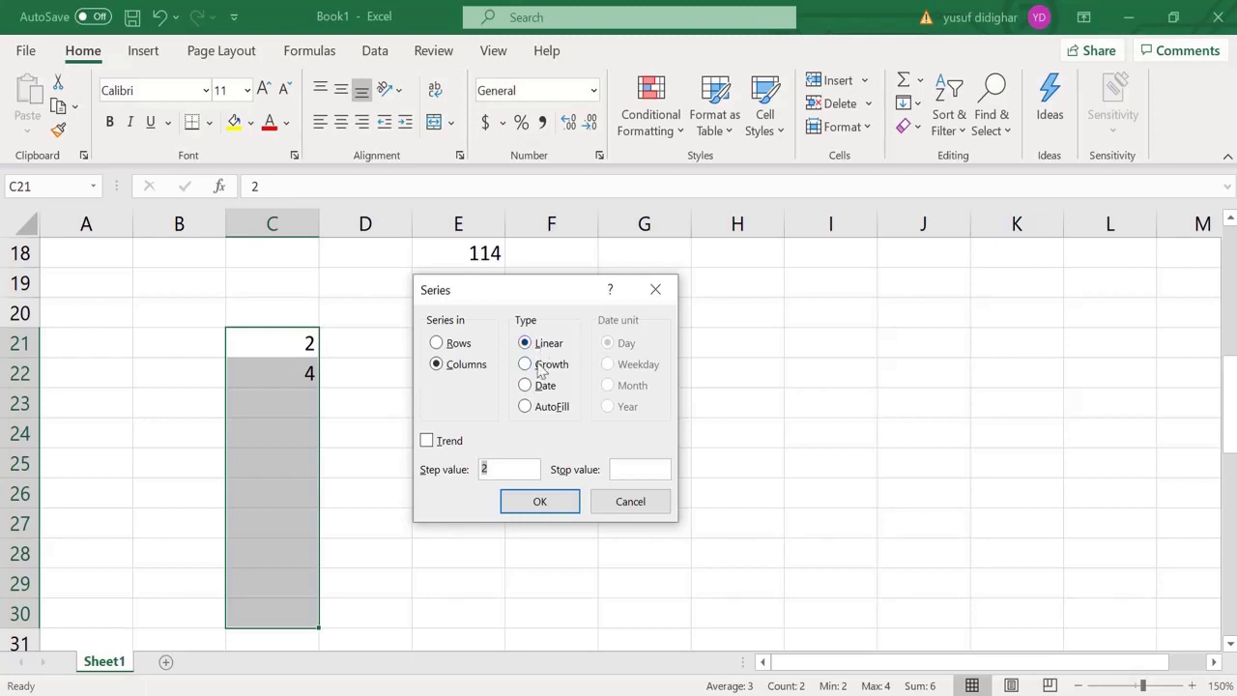
pyautogui.click(540, 370)
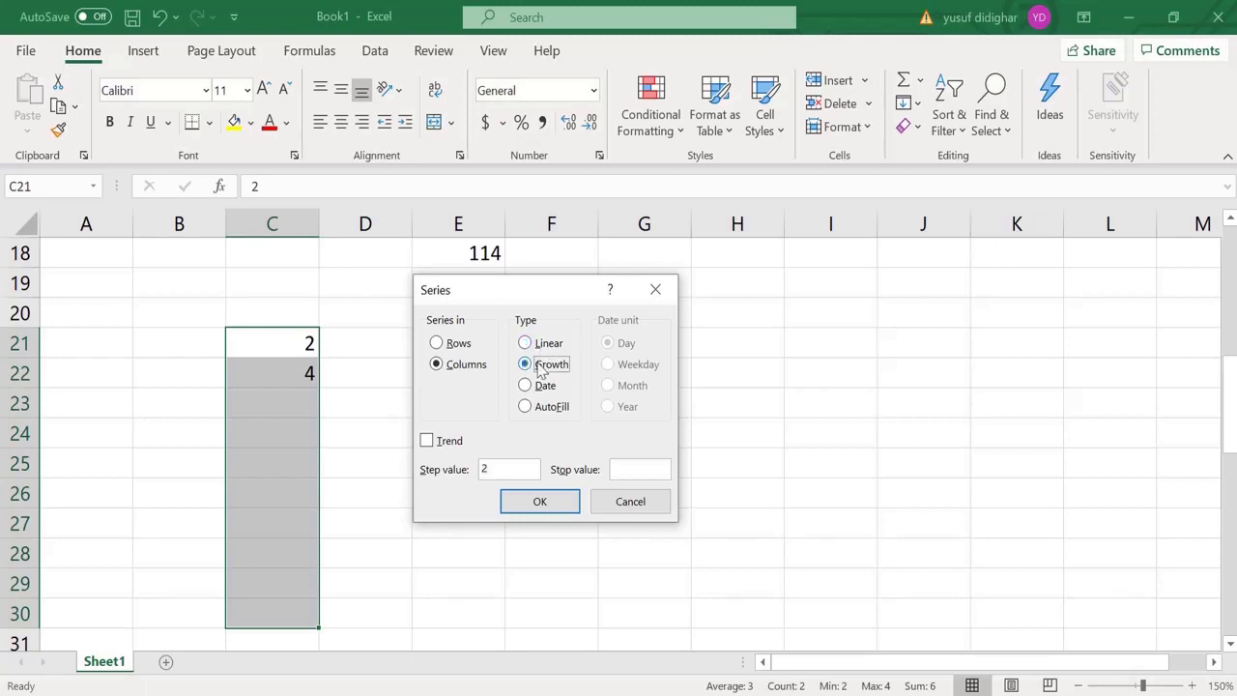
pyautogui.click(443, 442)
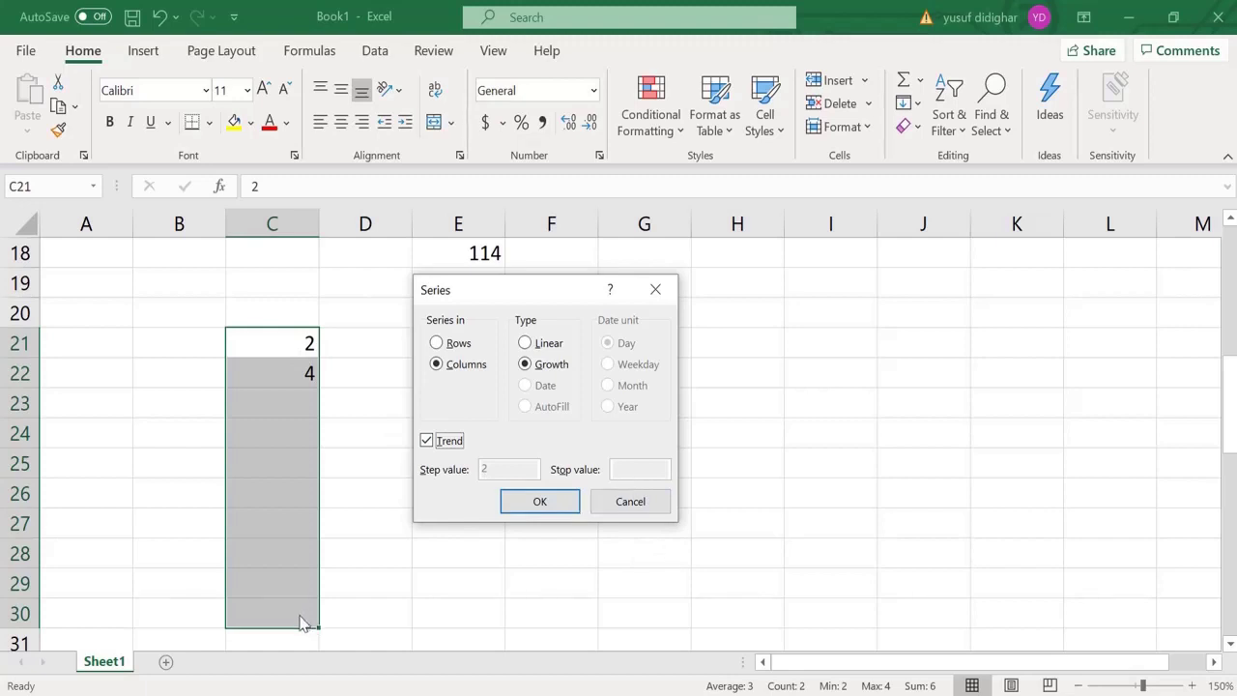
pyautogui.click(541, 504)
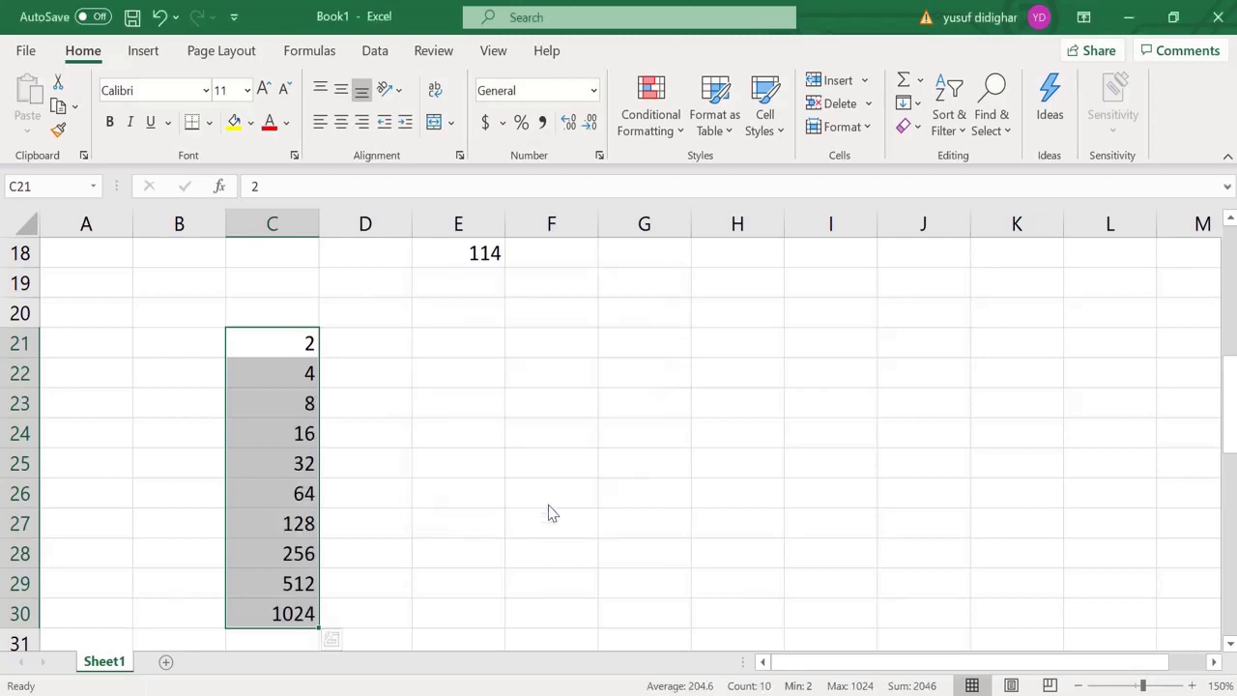
# Review the doubling series in C21:C30 down to 1024.
pyautogui.press('Up')
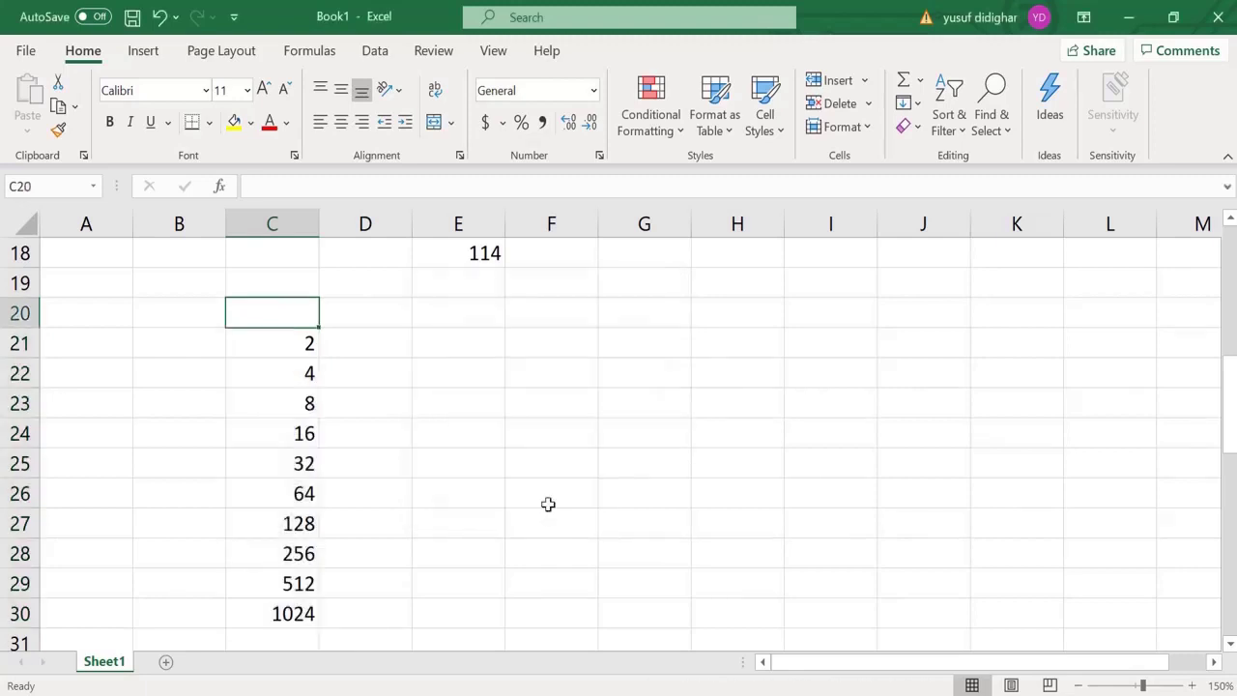
pyautogui.press('Down')
pyautogui.hotkey('shift', 'Down')
pyautogui.press('Down')
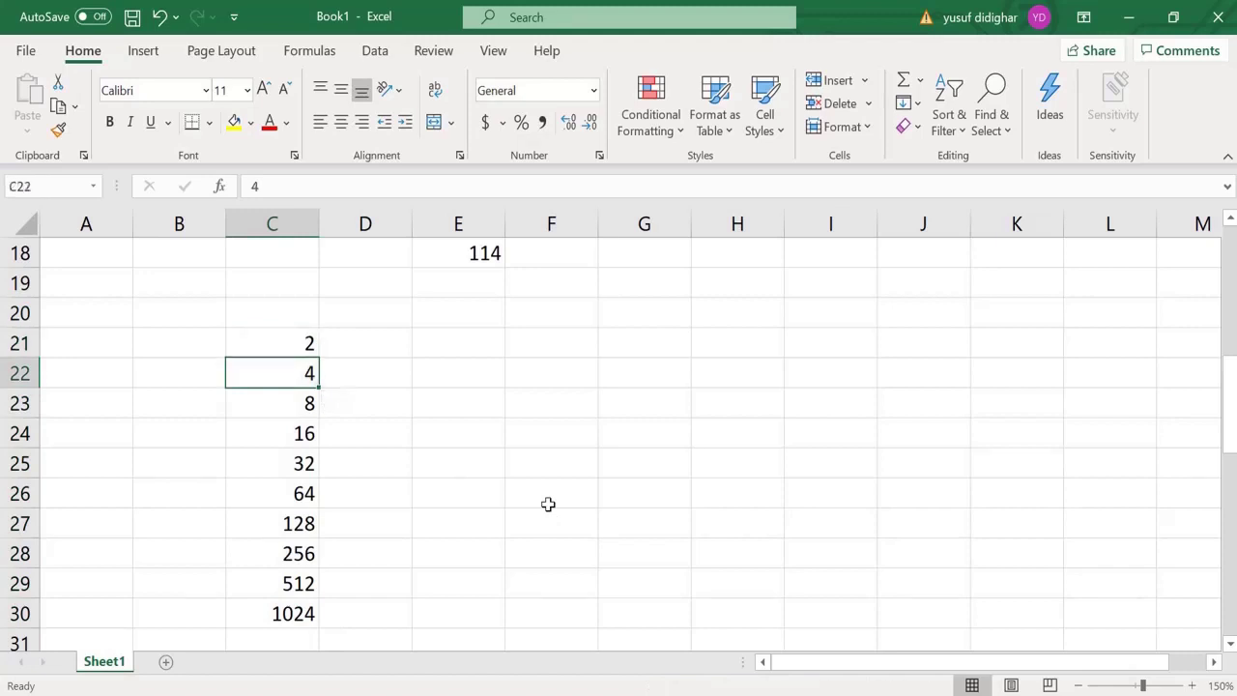
pyautogui.press('Down')
pyautogui.press('Down')
pyautogui.press('Down')
pyautogui.press('Down')
pyautogui.press('Down')
pyautogui.press('Down')
pyautogui.press('Down')
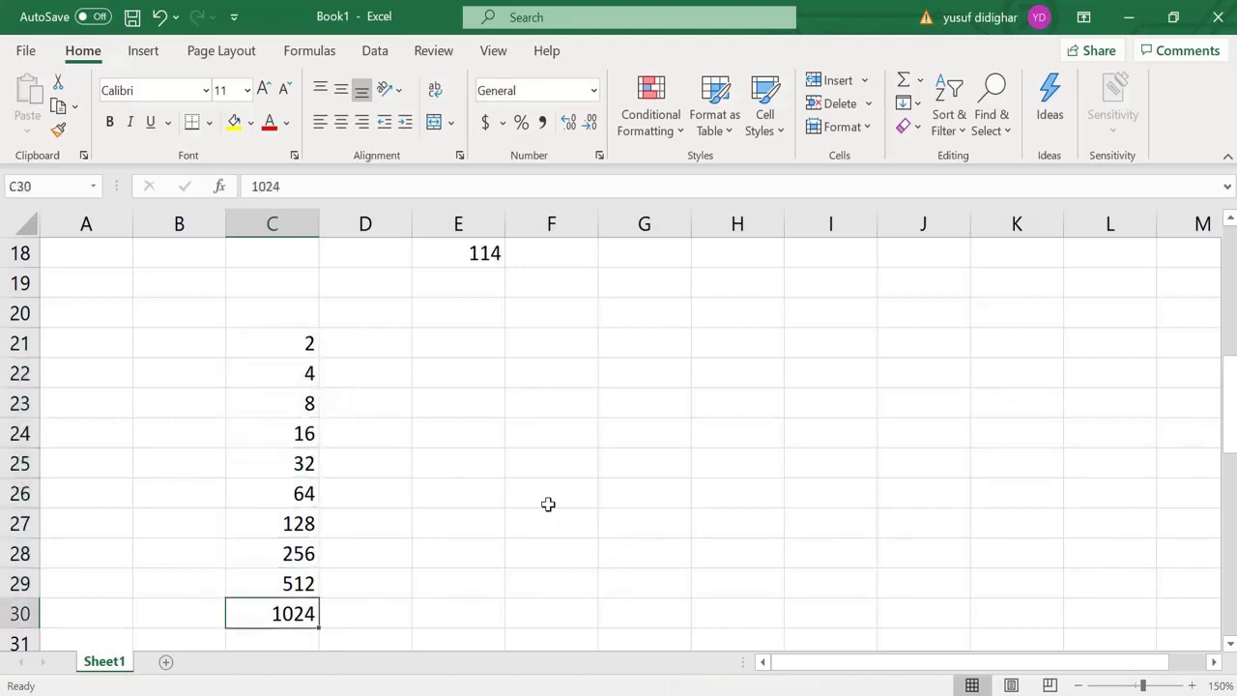
pyautogui.press('Up')
# Enter 3 and 9 in E21:E22 and select E21 through E30.
pyautogui.press('Up')
pyautogui.press('Up')
pyautogui.press('Up')
pyautogui.press('Down')
pyautogui.press('Right')
pyautogui.press('Right')
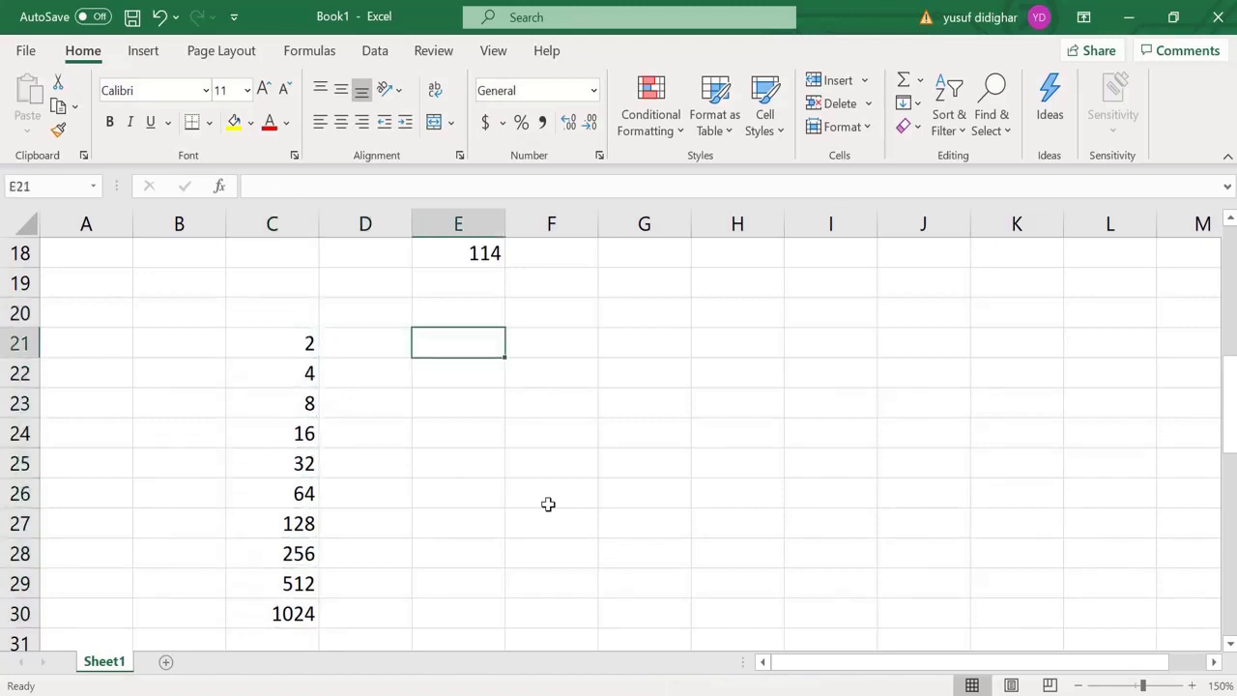
pyautogui.write('3')
pyautogui.press('Return')
pyautogui.write('9')
pyautogui.press('Up')
pyautogui.hotkey('shift', 'Down')
pyautogui.hotkey('shift', 'Down')
pyautogui.hotkey('shift', 'Down')
pyautogui.hotkey('shift', 'Down')
pyautogui.hotkey('shift', 'Down')
# Fill E21:E30 as a Growth series with Trend, tripling from 3 to 59049.
pyautogui.hotkey('alt', 'e')
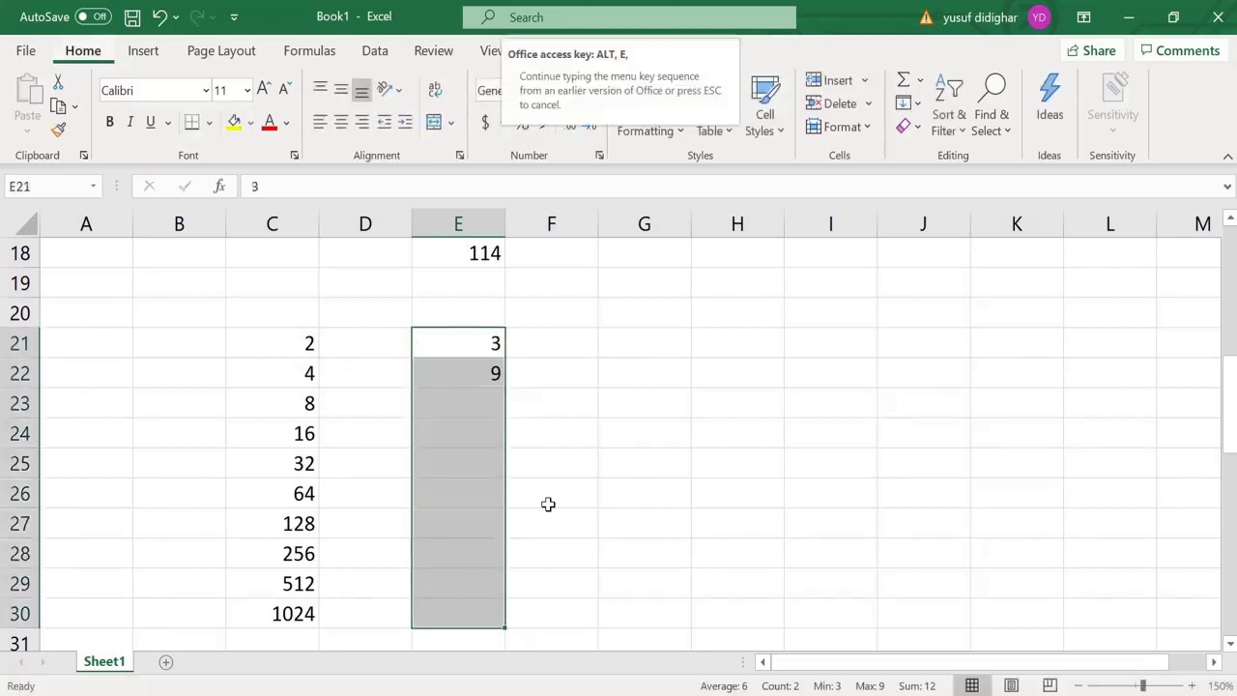
pyautogui.press('i')
pyautogui.press('s')
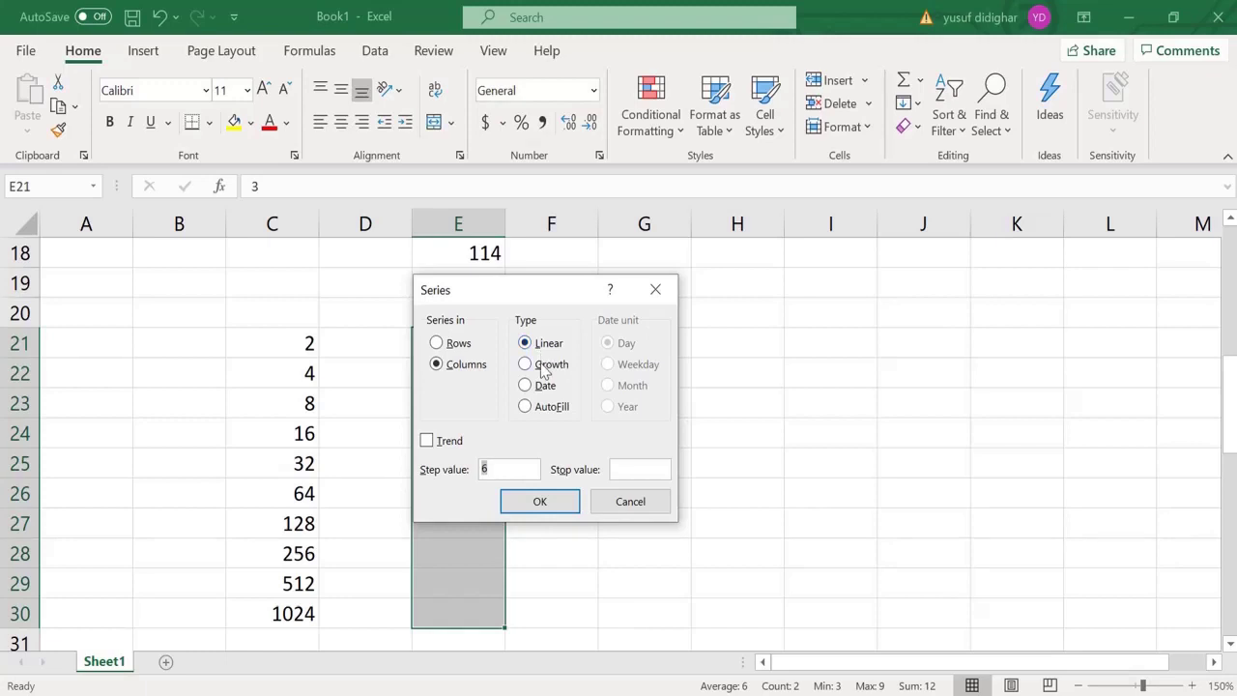
pyautogui.click(543, 365)
pyautogui.click(454, 443)
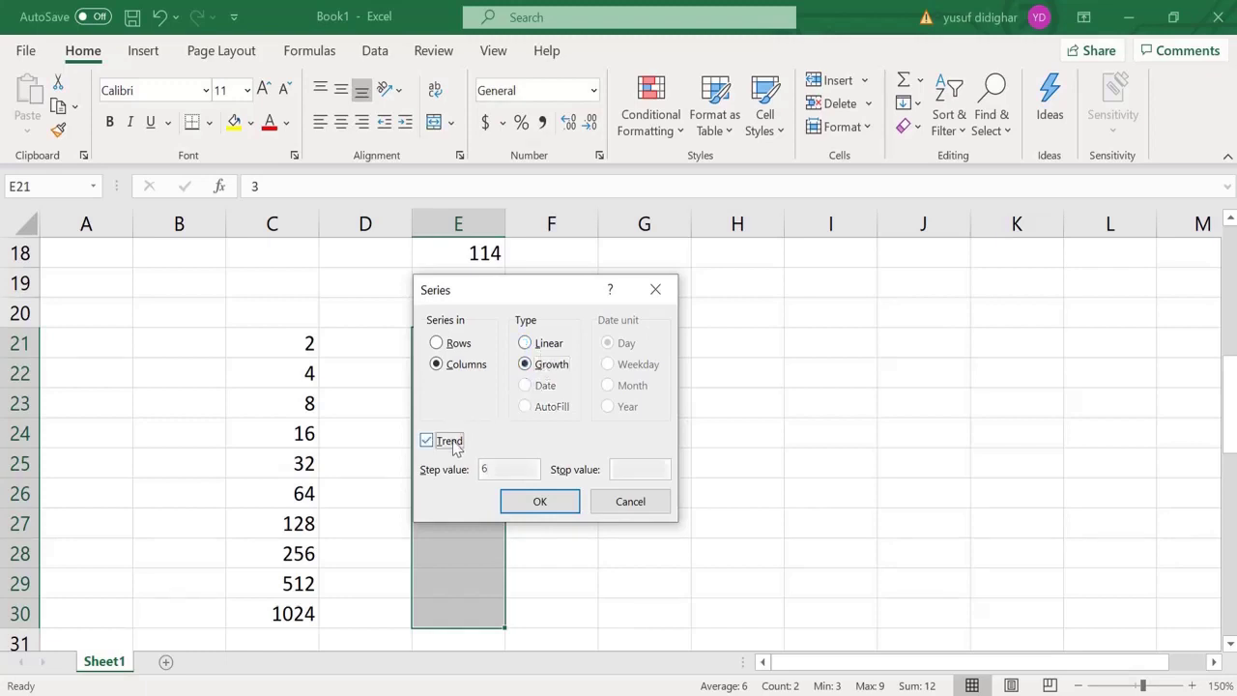
pyautogui.click(518, 506)
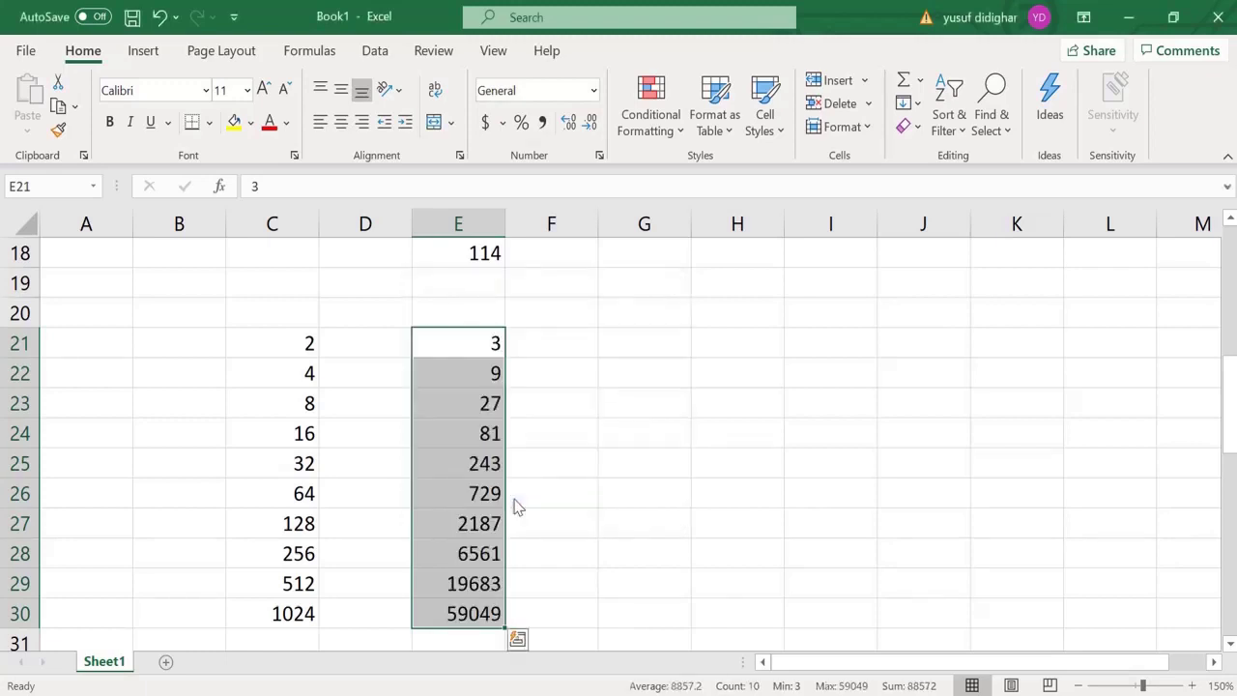
pyautogui.press('Down')
pyautogui.press('Down')
pyautogui.press('Down')
pyautogui.press('Down')
pyautogui.click(622, 349)
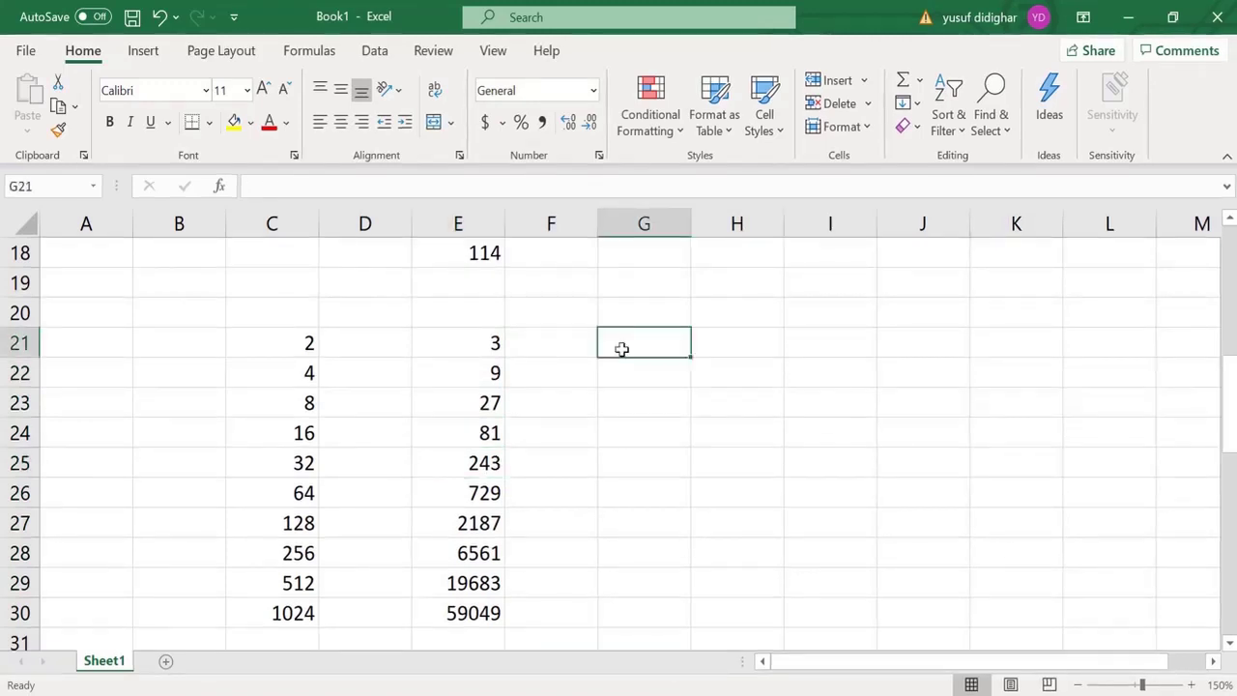
# Enter 1/2/2021 in G21 and fill daily dates down to G29.
pyautogui.write('1/2/')
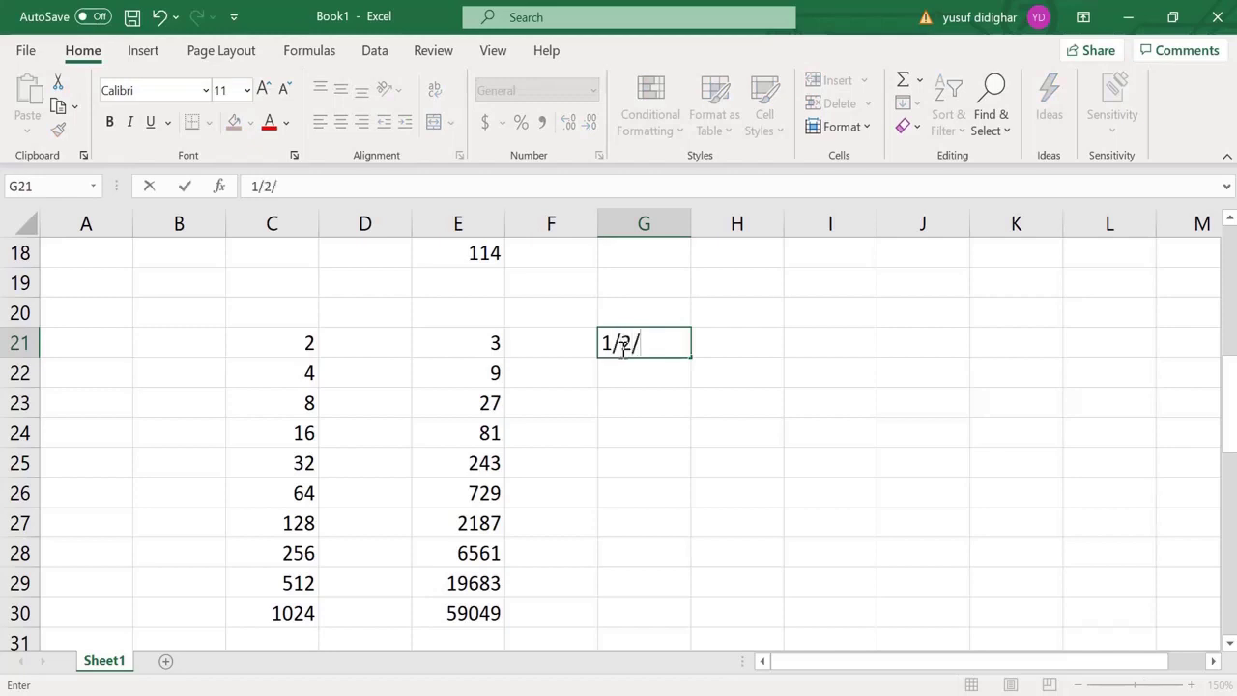
pyautogui.write('20')
pyautogui.write('21')
pyautogui.press('Return')
pyautogui.click(619, 344)
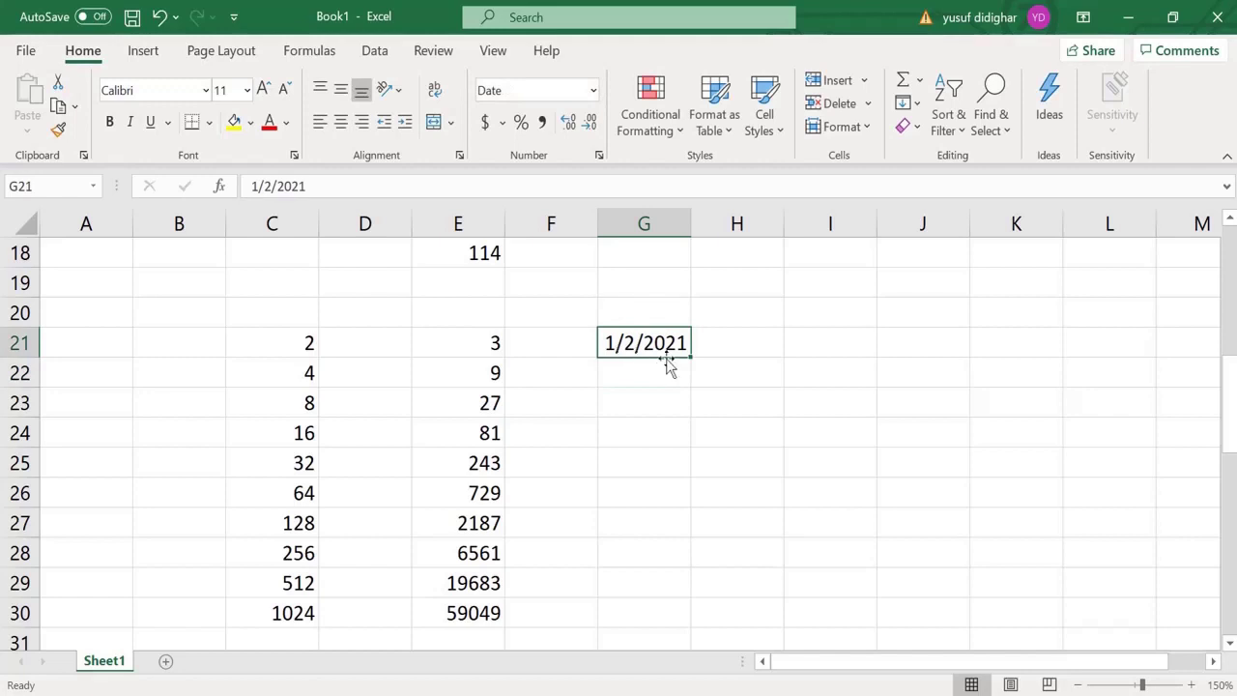
pyautogui.moveTo(691, 357); pyautogui.dragTo(660, 594)
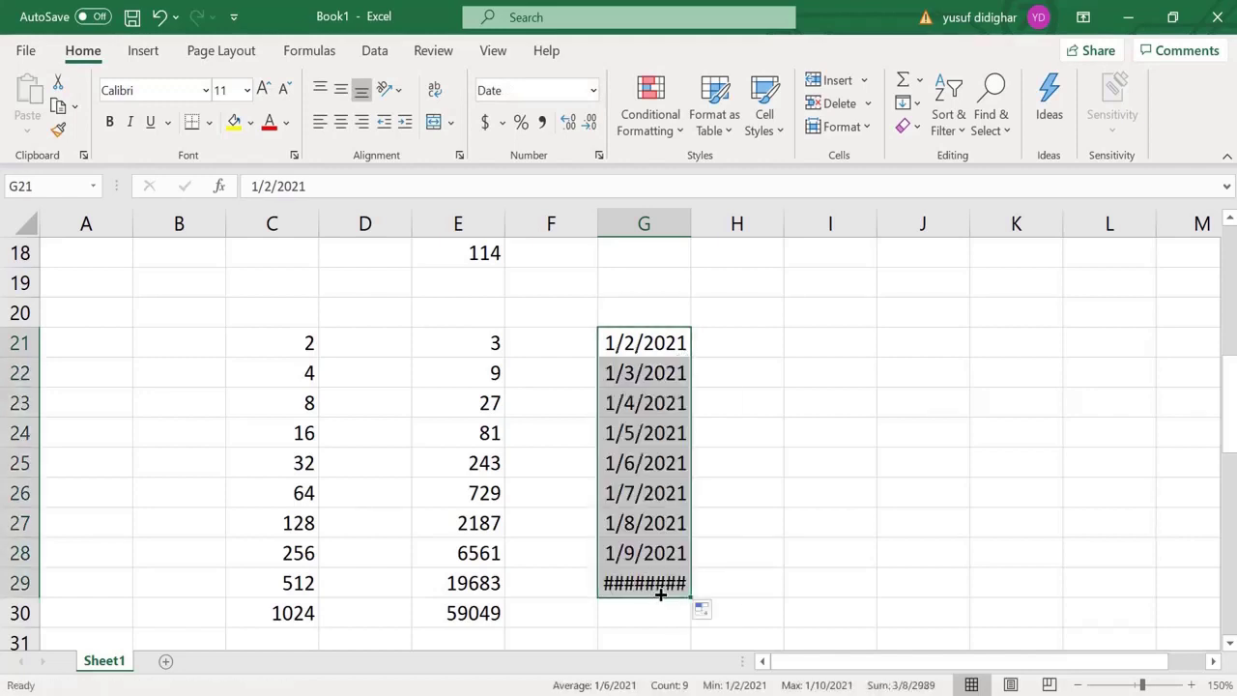
# Copy the 1/2/2021 date from G21 into I21.
pyautogui.hotkey('ctrl', 'c')
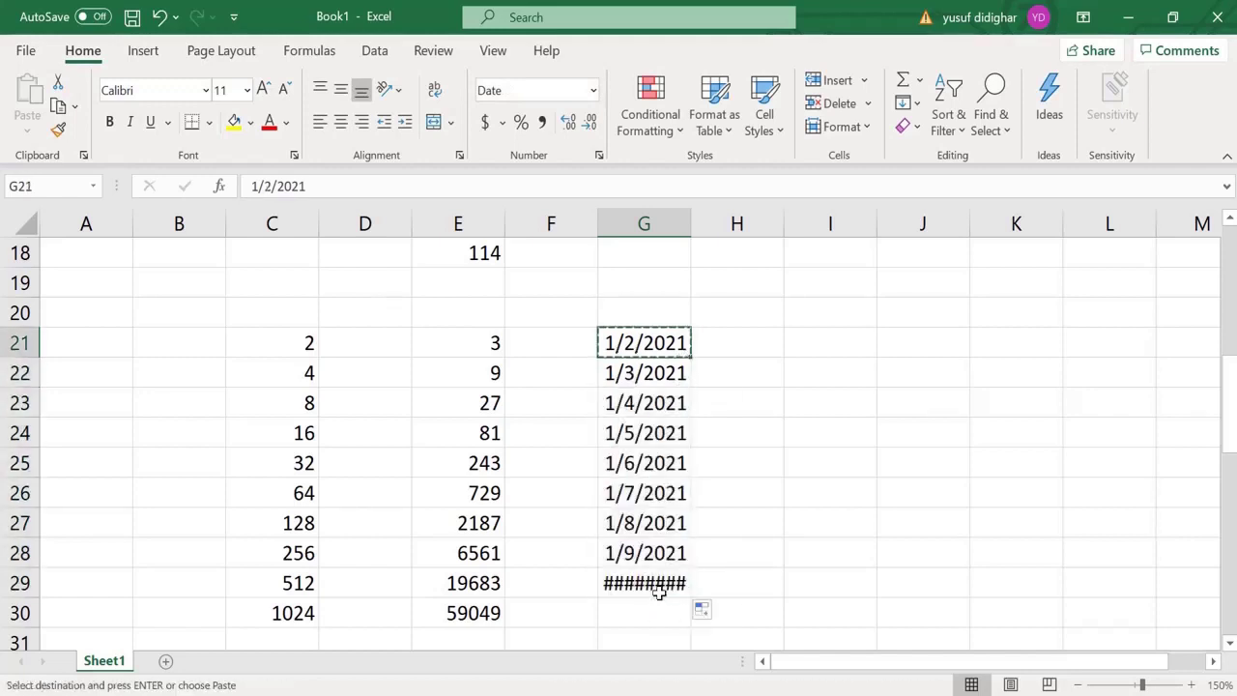
pyautogui.press('Right')
pyautogui.press('Right')
pyautogui.hotkey('ctrl', 'v')
pyautogui.press('Escape')
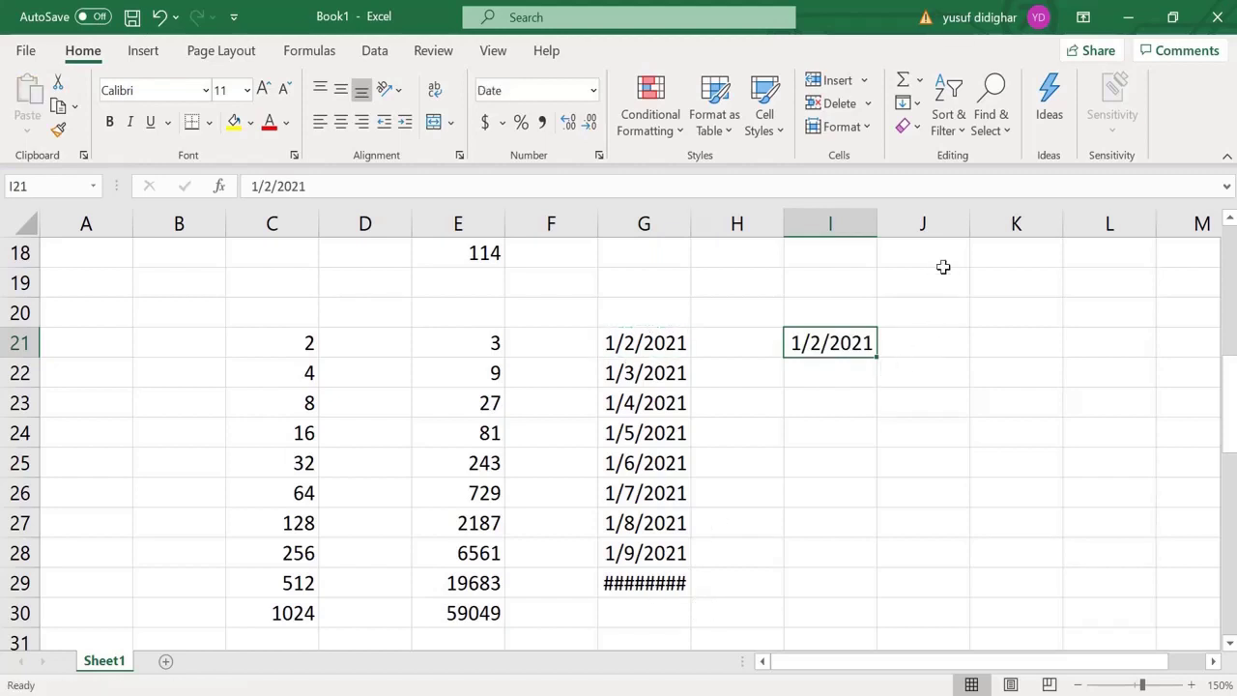
# Fill I21 down as a daily date series in columns, ending at 1/20/2021 in I39.
pyautogui.hotkey('alt', 'e')
pyautogui.press('i')
pyautogui.press('s')
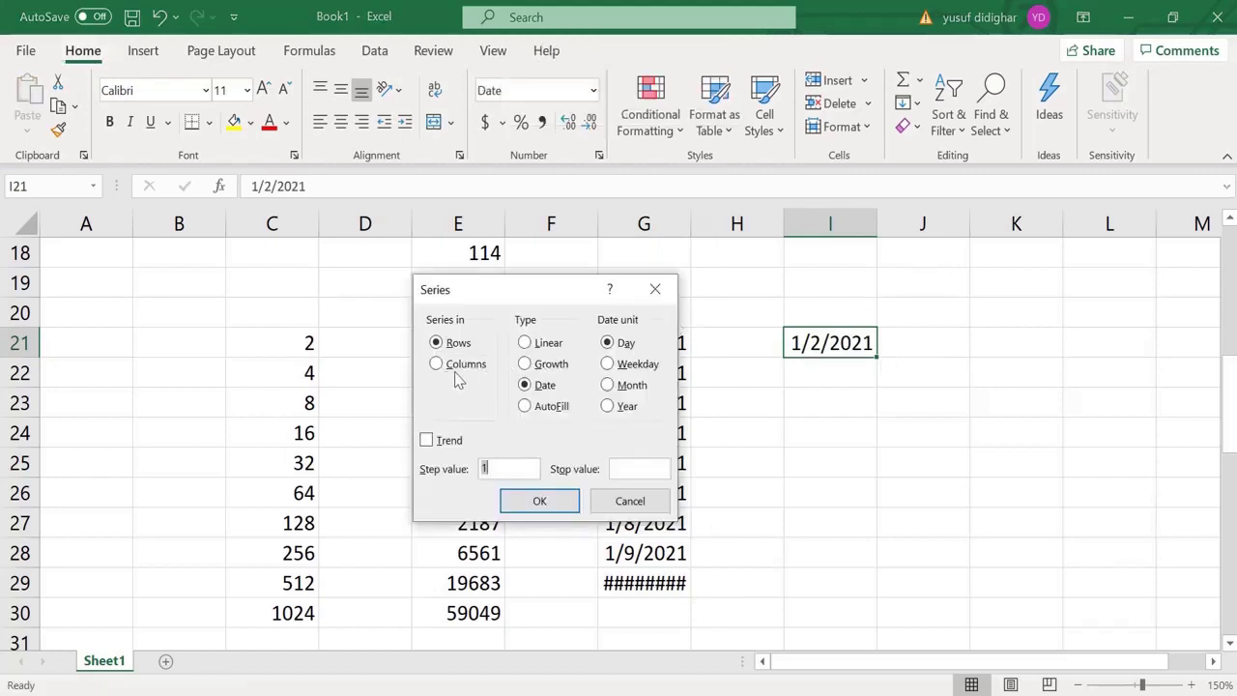
pyautogui.click(456, 369)
pyautogui.click(512, 466)
pyautogui.write('1')
pyautogui.write('/2')
pyautogui.write('/2')
pyautogui.write('021')
pyautogui.press('Return')
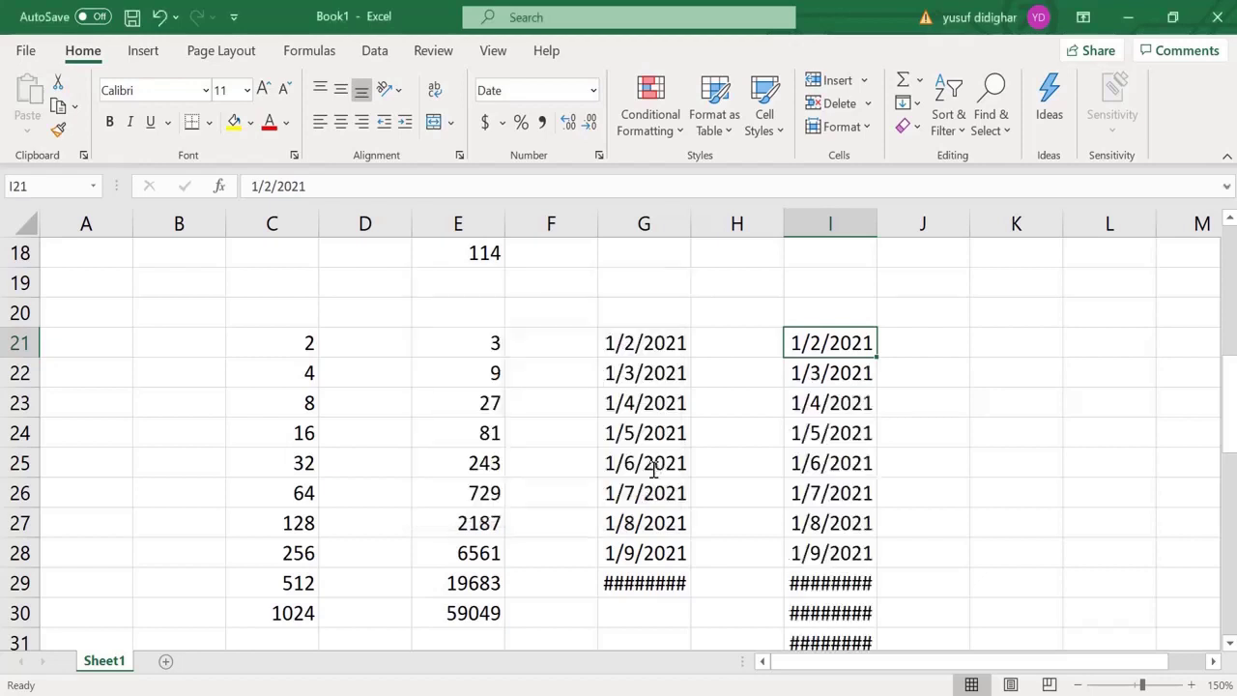
pyautogui.press('Down')
pyautogui.hotkey('ctrl', 'Down')
# Autofit column I's width so all dates display fully.
pyautogui.hotkey('alt', 'h')
pyautogui.press('o')
pyautogui.press('i')
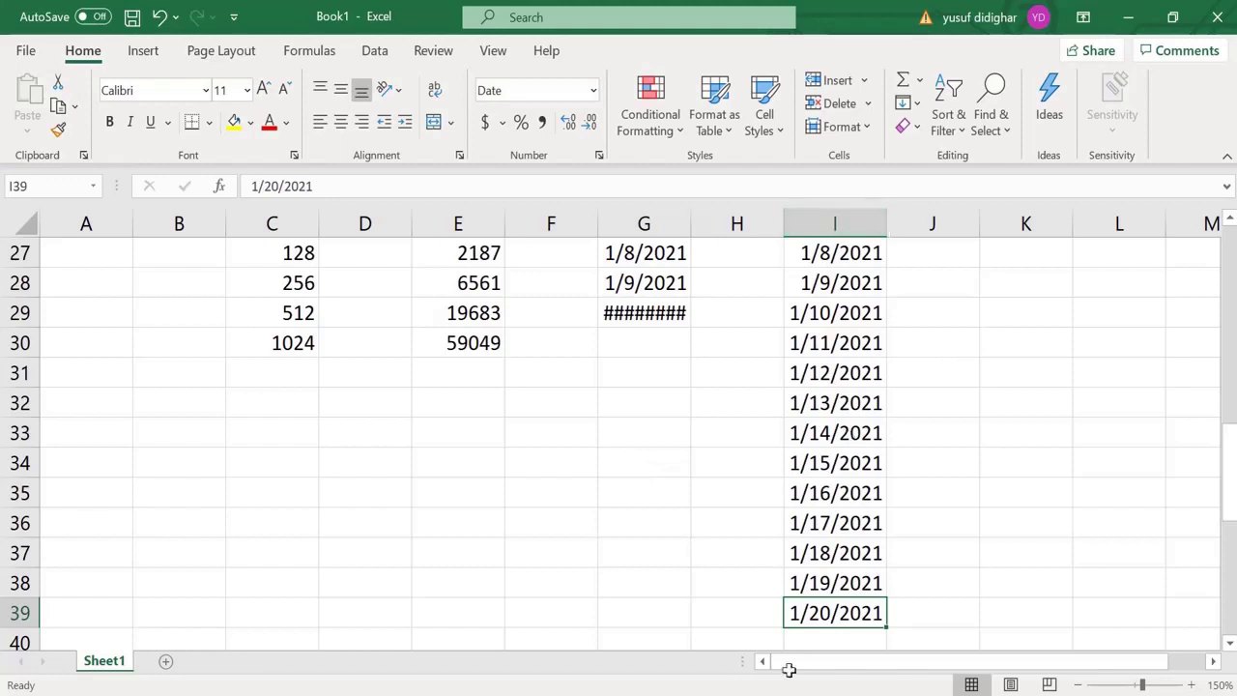
pyautogui.hotkey('ctrl', 'Up')
pyautogui.press('Up')
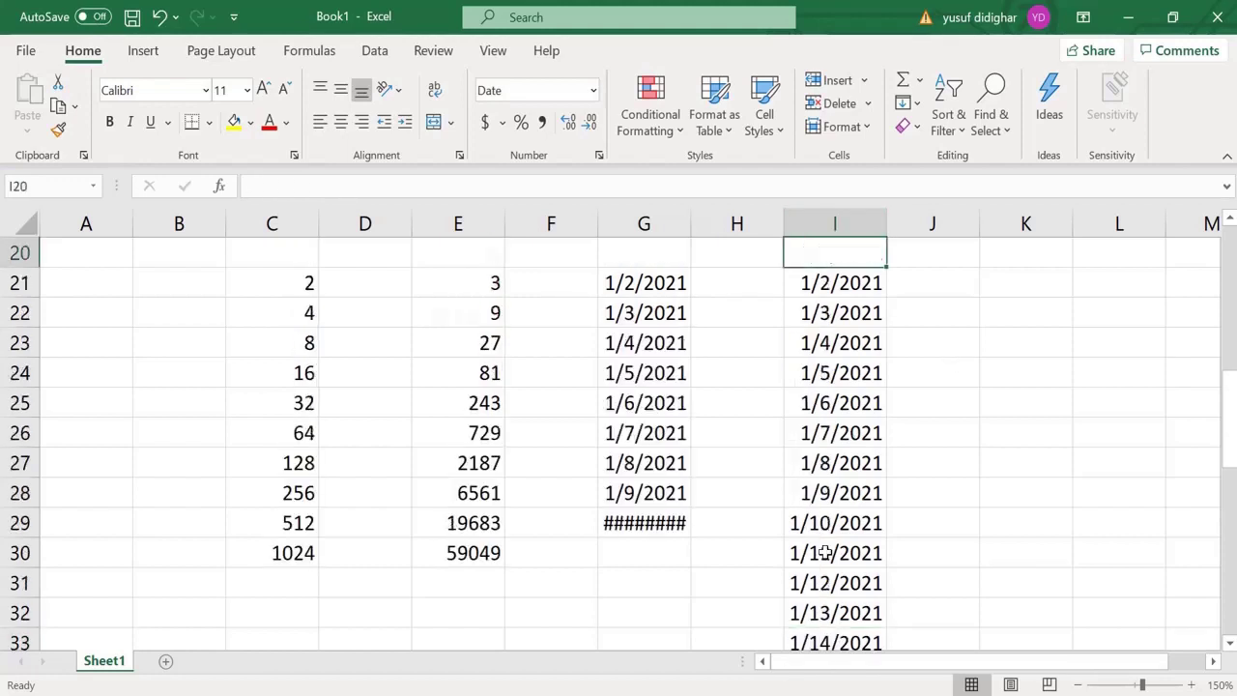
pyautogui.press('Down')
pyautogui.hotkey('alt', 'h')
pyautogui.press('f')
pyautogui.press('i')
pyautogui.press('s')
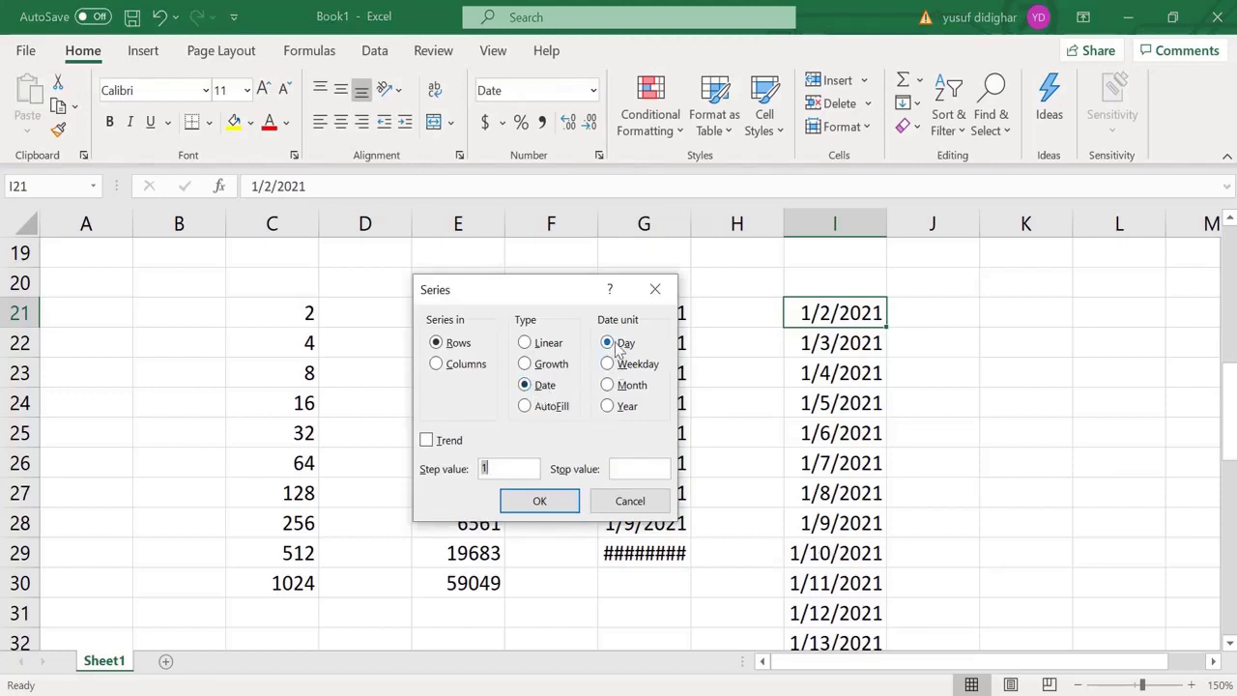
pyautogui.click(550, 365)
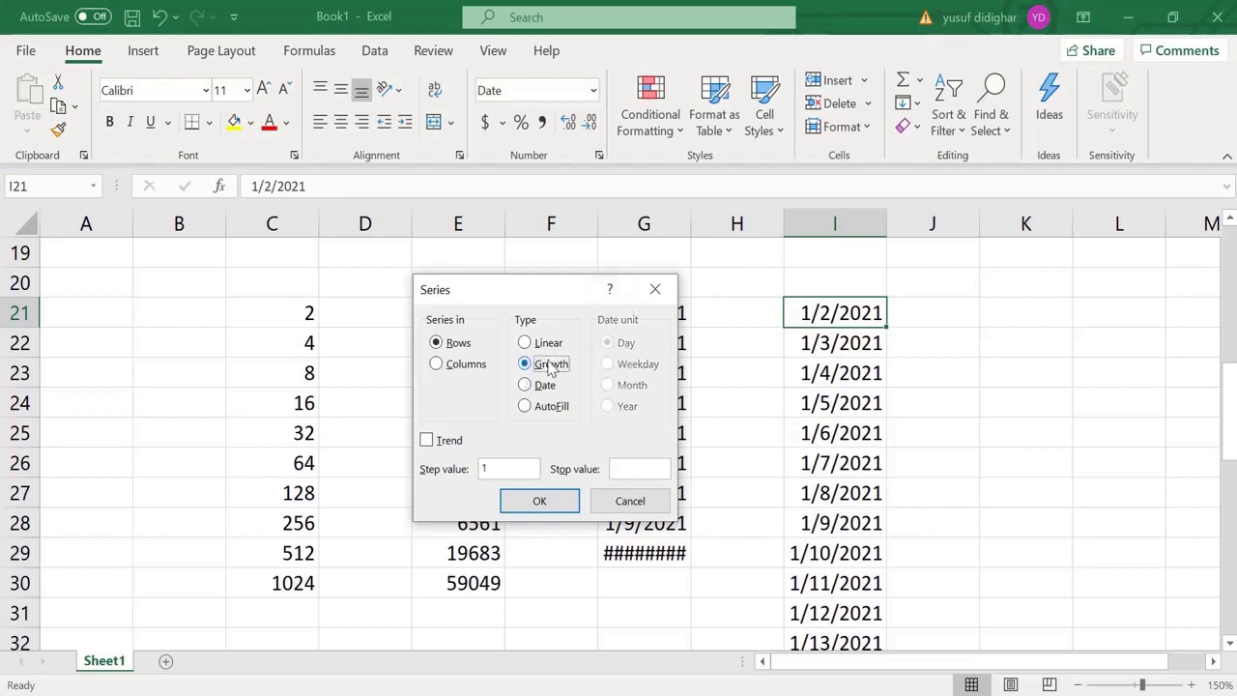
pyautogui.click(549, 344)
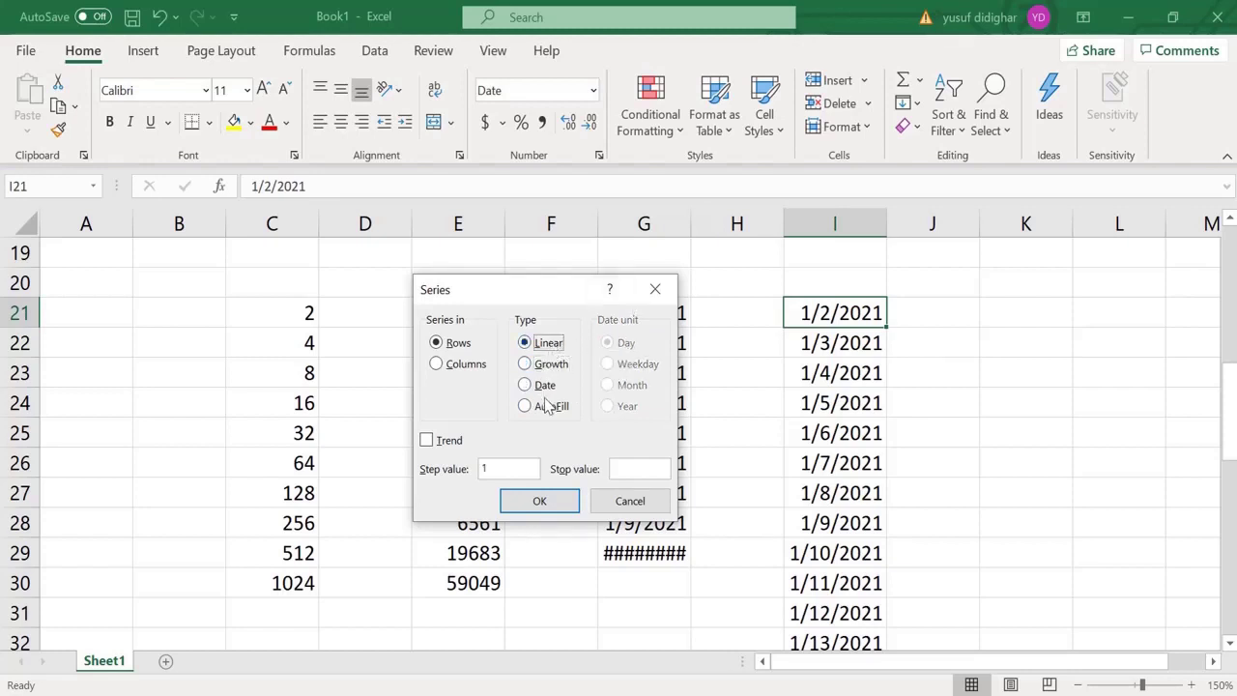
pyautogui.click(546, 406)
pyautogui.click(546, 387)
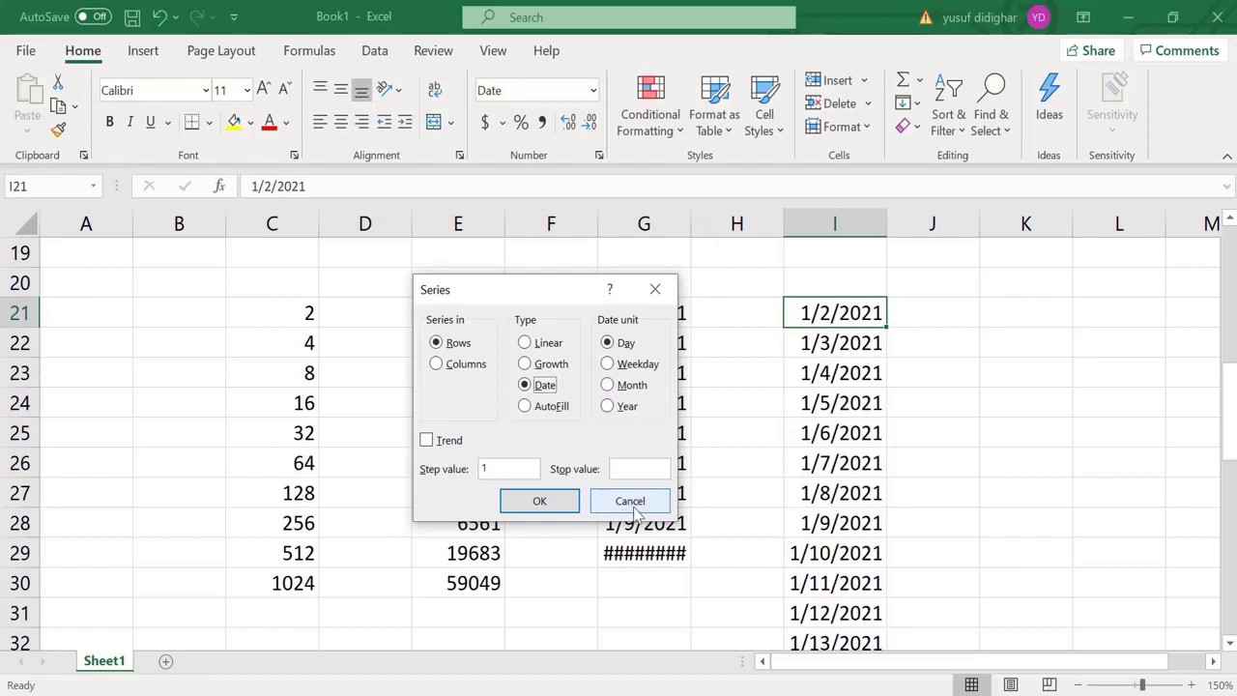
pyautogui.click(631, 510)
# Copy 1/2/2021 into K21 and fill down a weekday-only date series ending 1/21/2021.
pyautogui.hotkey('ctrl', 'c')
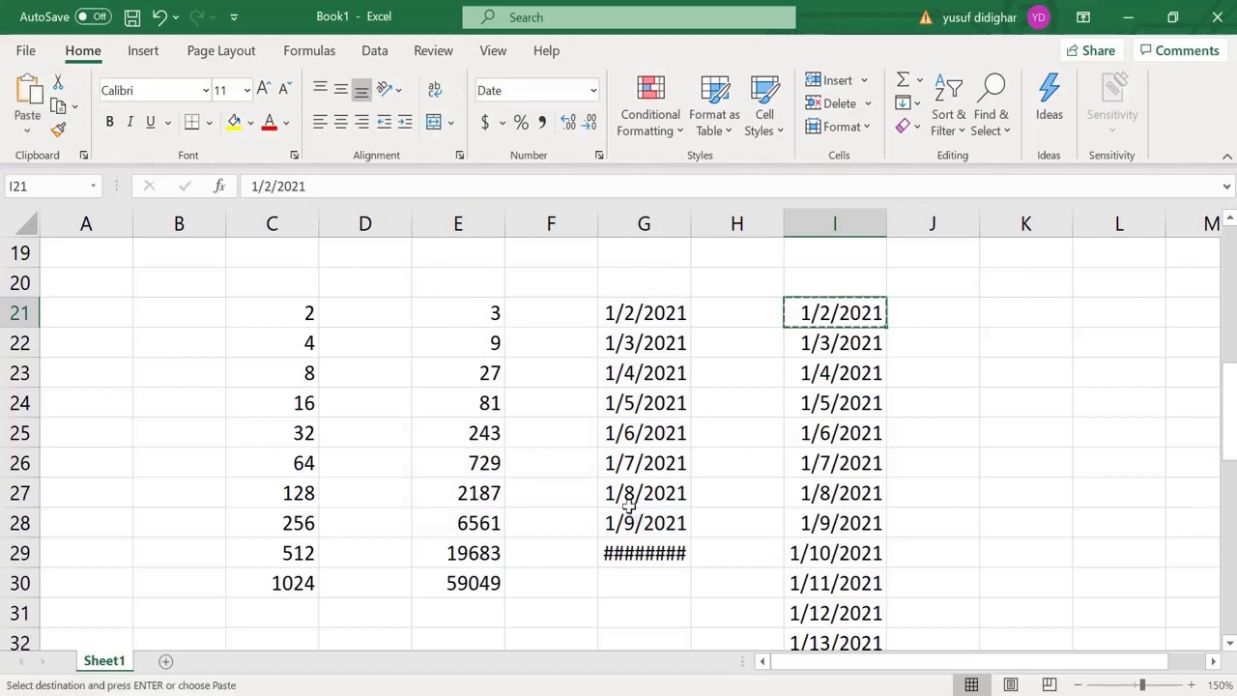
pyautogui.press('Right')
pyautogui.press('Right')
pyautogui.hotkey('ctrl', 'v')
pyautogui.press('Escape')
pyautogui.hotkey('alt', 'e')
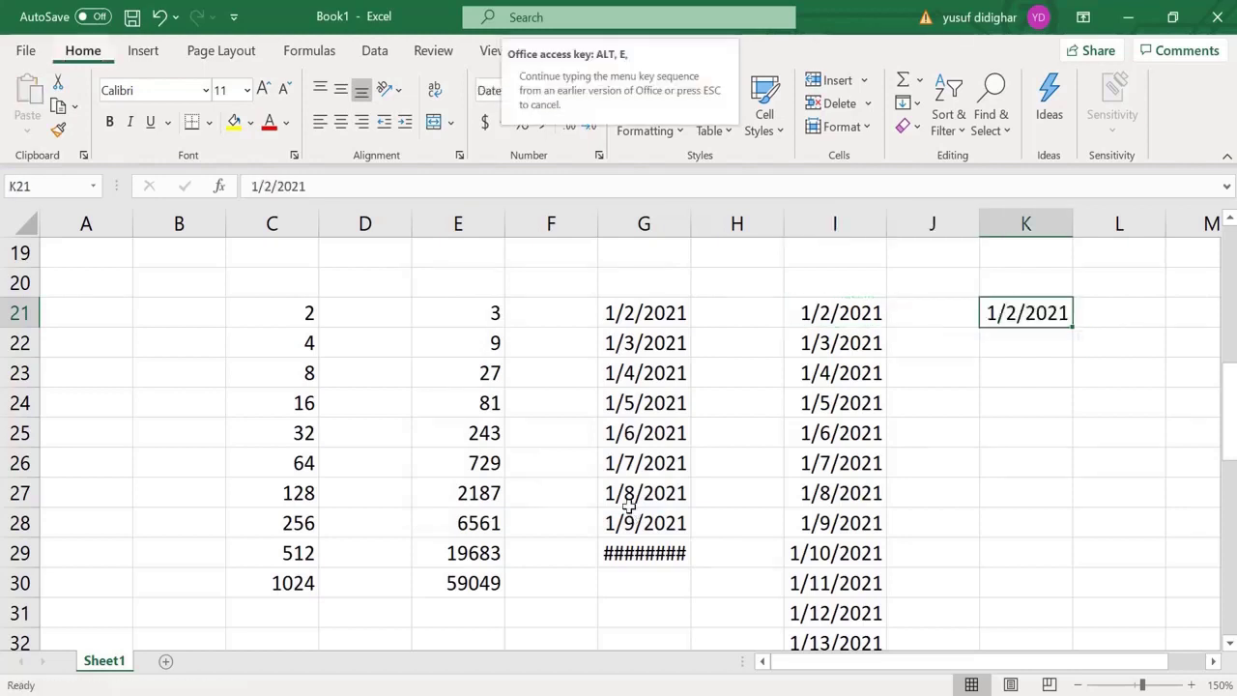
pyautogui.press('i')
pyautogui.press('s')
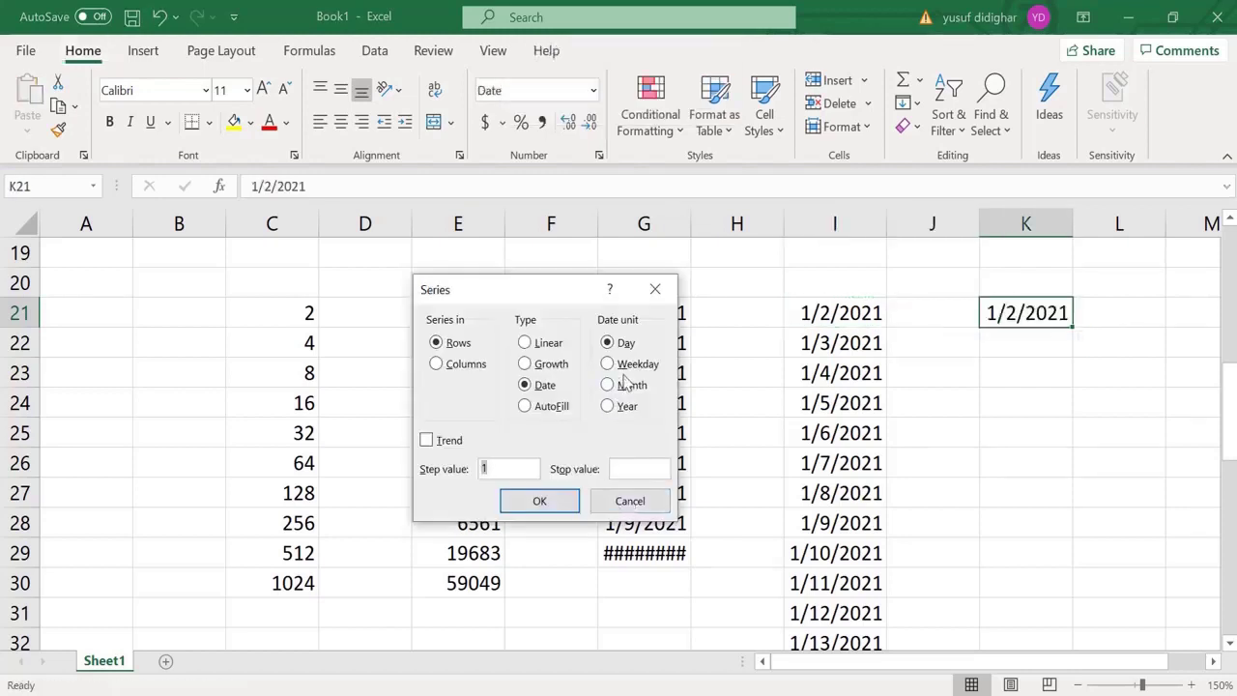
pyautogui.click(623, 369)
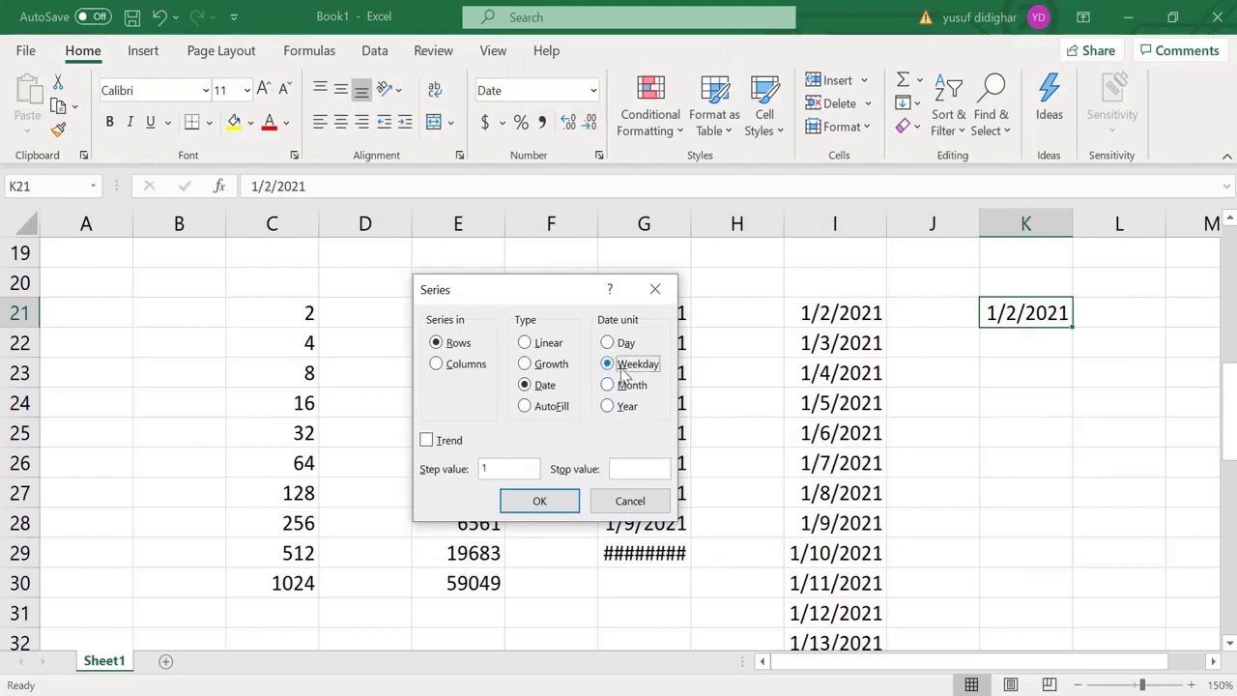
pyautogui.click(623, 468)
pyautogui.write('1/2')
pyautogui.write('1/')
pyautogui.write('2021')
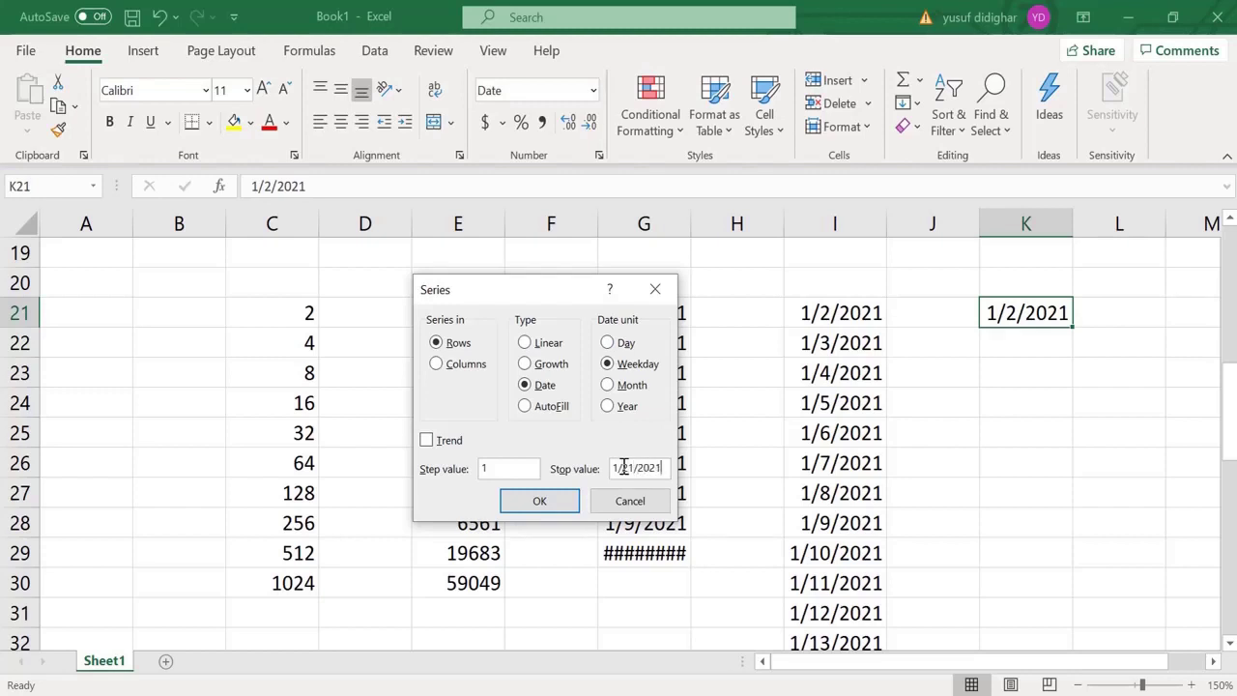
pyautogui.click(478, 369)
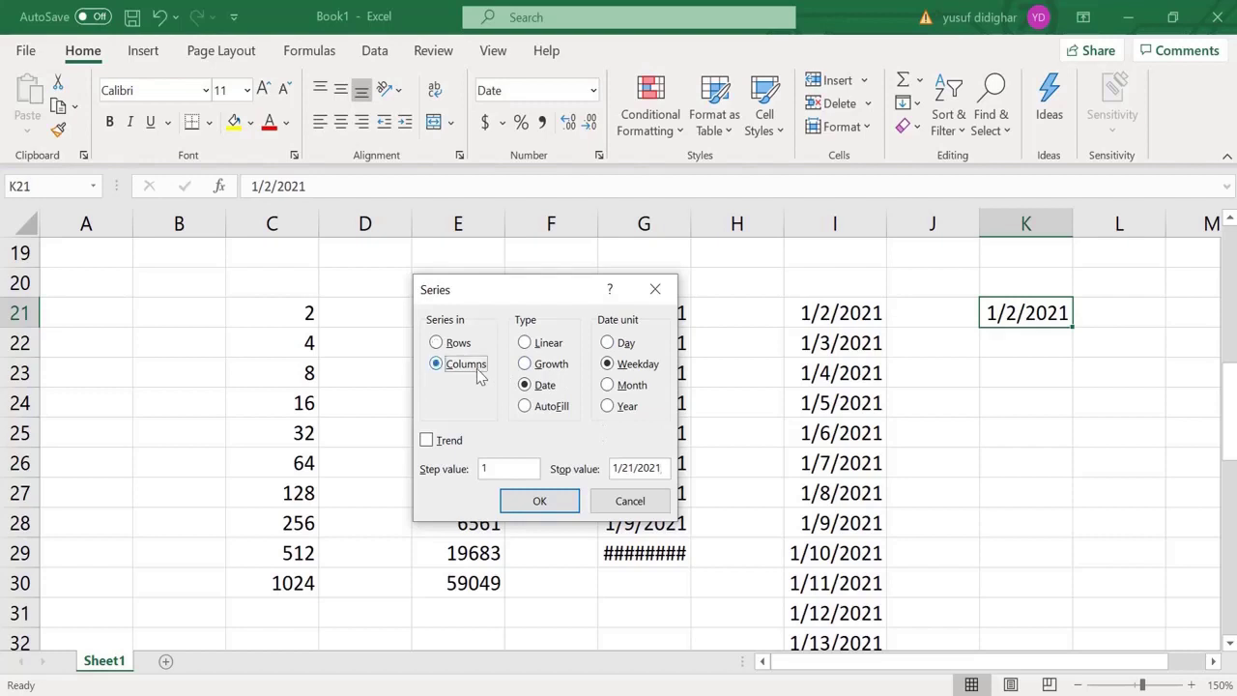
pyautogui.click(512, 505)
# Widen column K so the dates display and review them for the skipped weekends.
pyautogui.press('Down')
pyautogui.press('Down')
pyautogui.press('Down')
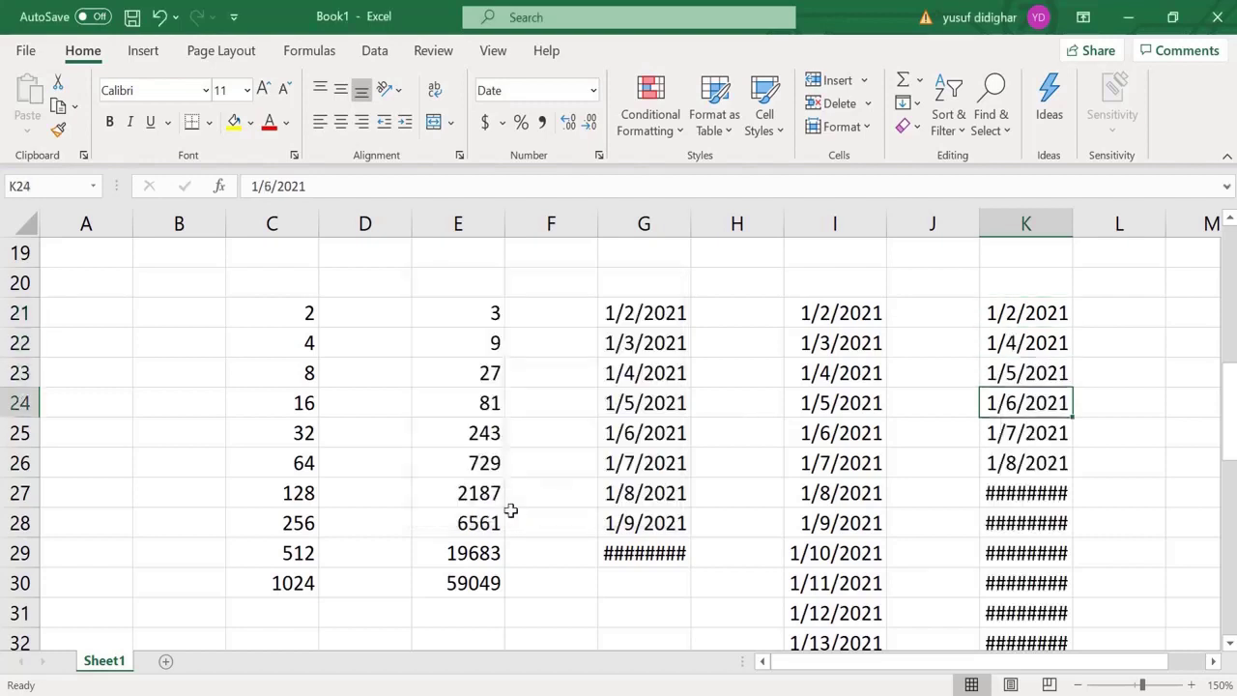
pyautogui.moveTo(1073, 221); pyautogui.dragTo(1082, 221)
pyautogui.moveTo(1030, 470)
pyautogui.mouseDown()
pyautogui.moveTo(1032, 492)
pyautogui.moveTo(1037, 472)
pyautogui.mouseUp()
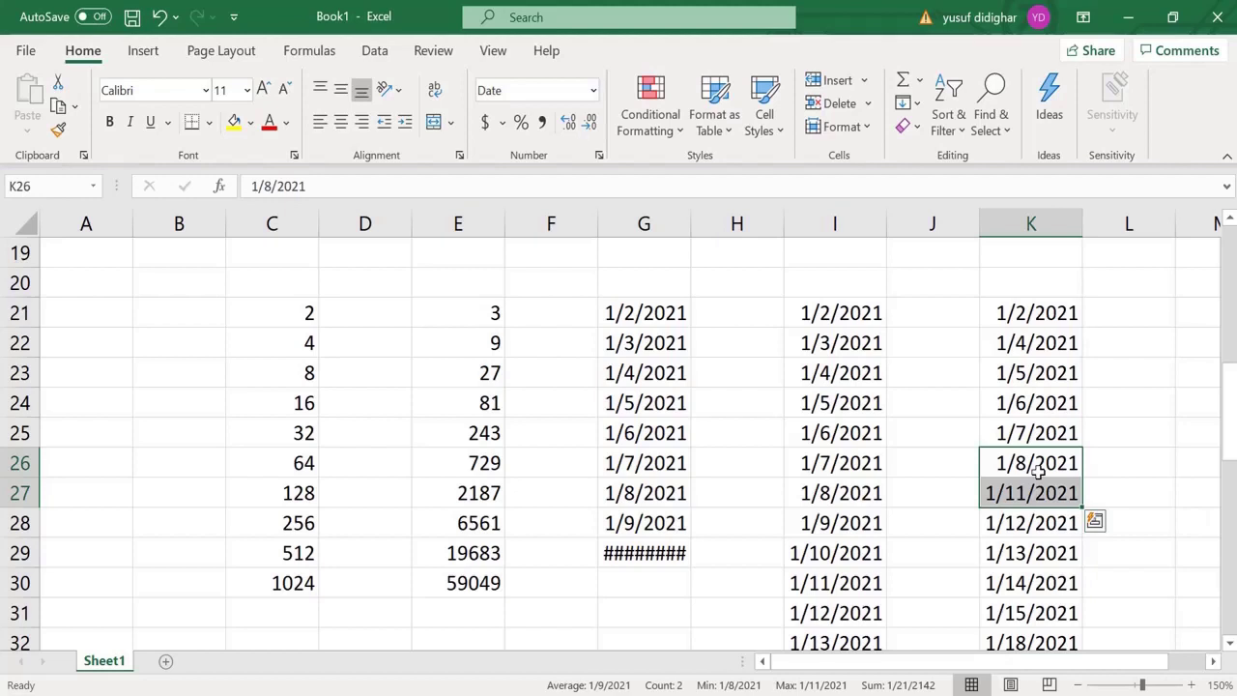
pyautogui.press('Down')
pyautogui.press('Down')
pyautogui.press('Down')
pyautogui.press('Down')
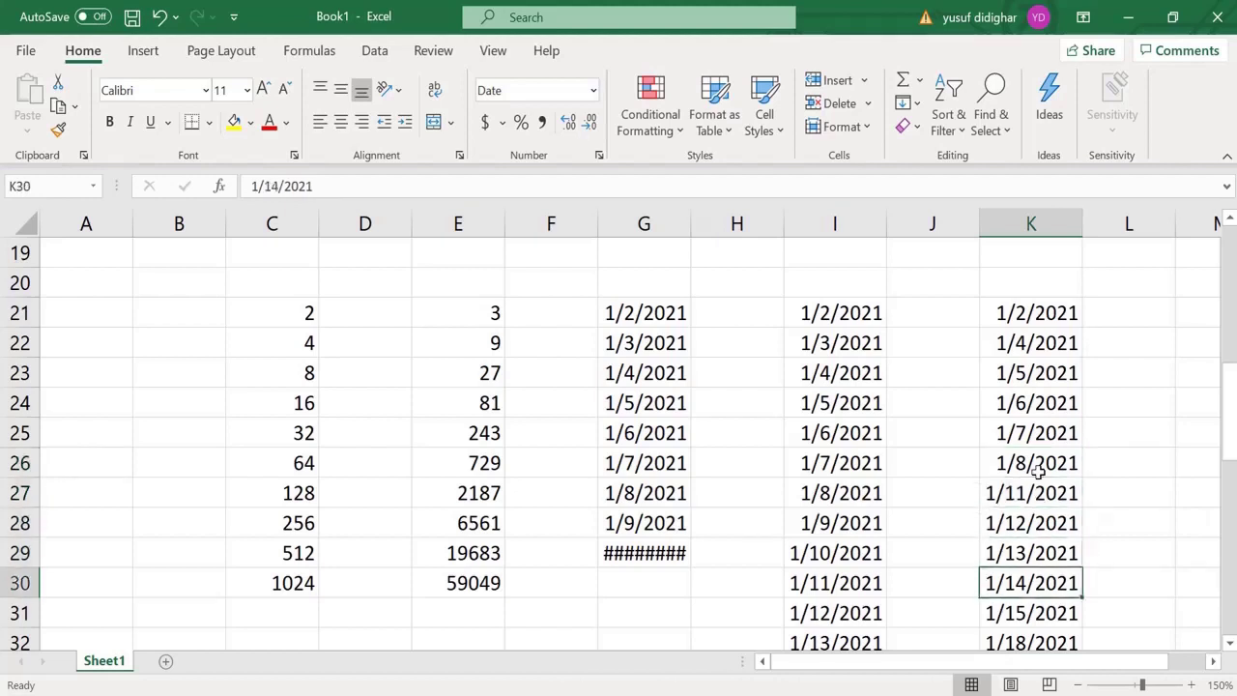
pyautogui.press('Down')
pyautogui.hotkey('shift', 'Down')
pyautogui.press('Down')
pyautogui.press('Down')
pyautogui.press('Down')
pyautogui.press('Down')
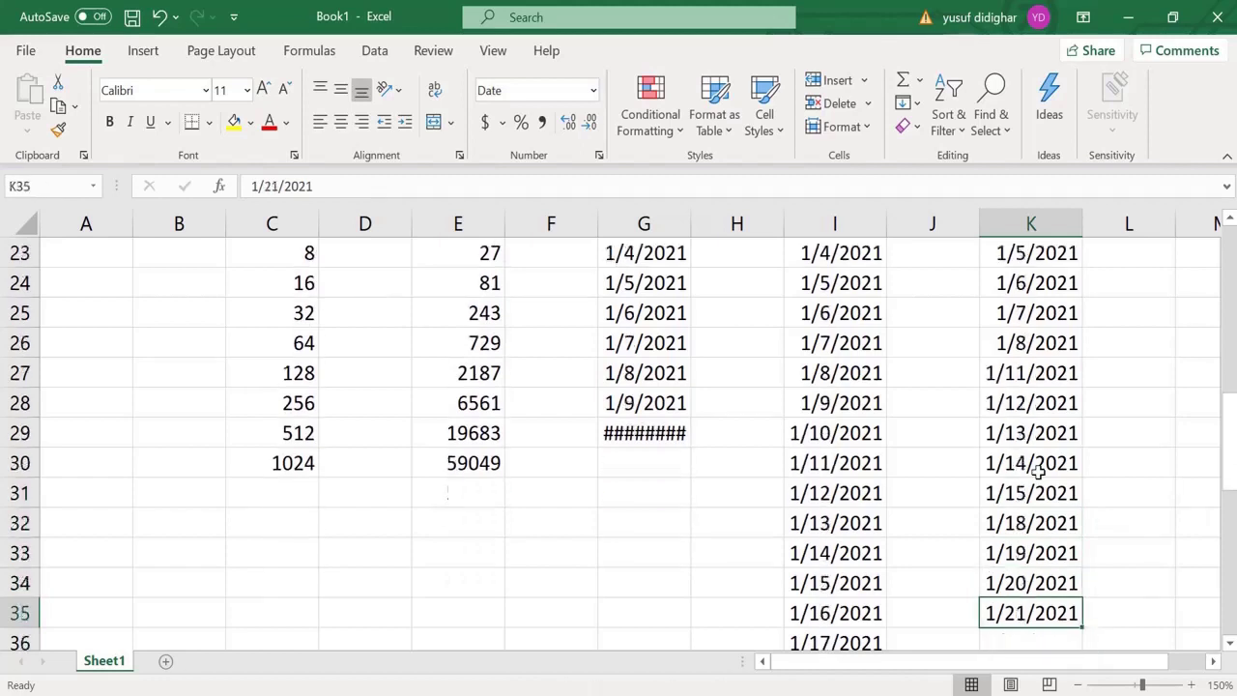
pyautogui.press('Down')
pyautogui.press('Down')
pyautogui.press('Up')
pyautogui.press('Up')
pyautogui.hotkey('ctrl', 'Up')
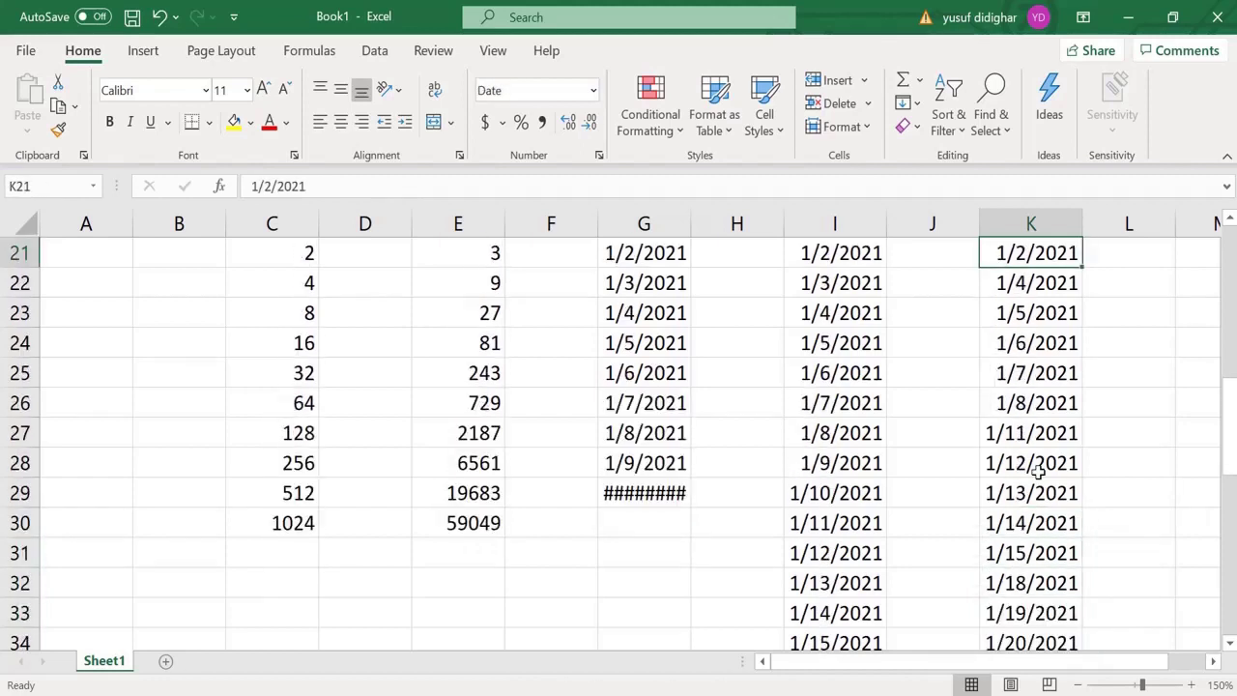
pyautogui.press('Down')
pyautogui.press('Down')
pyautogui.press('Down')
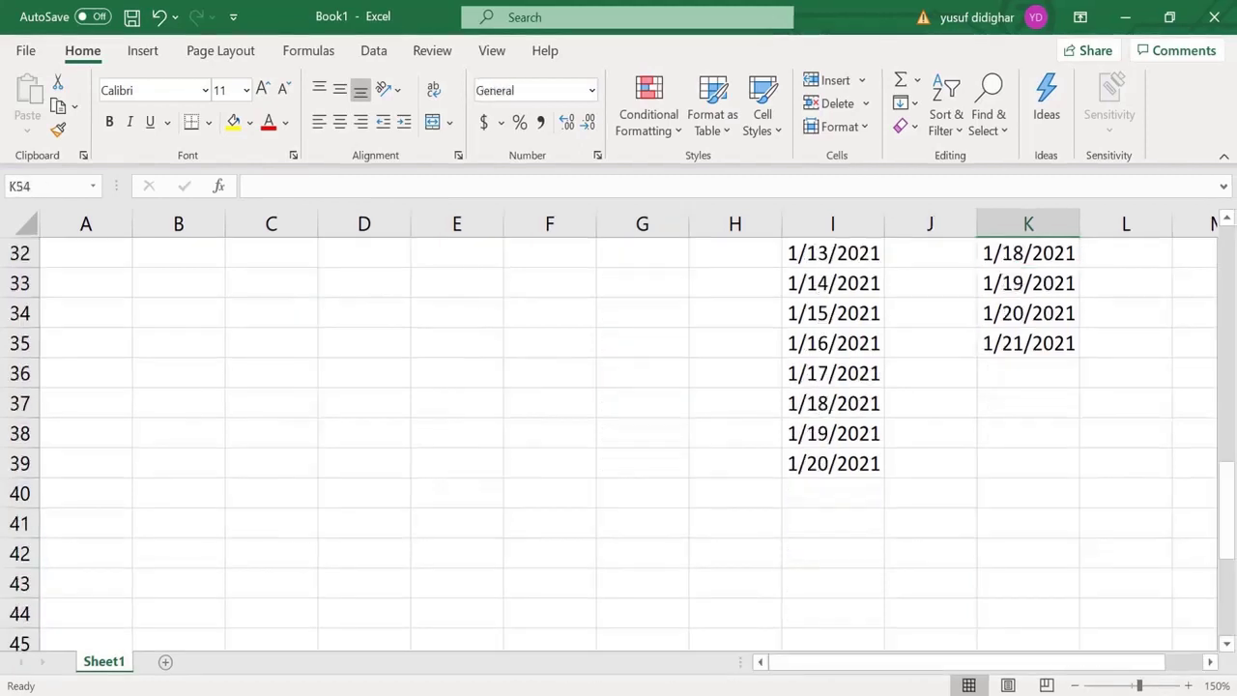
# Enter Jan in C35 and fill the months down to C44 (Jan–Oct).
pyautogui.click(284, 350)
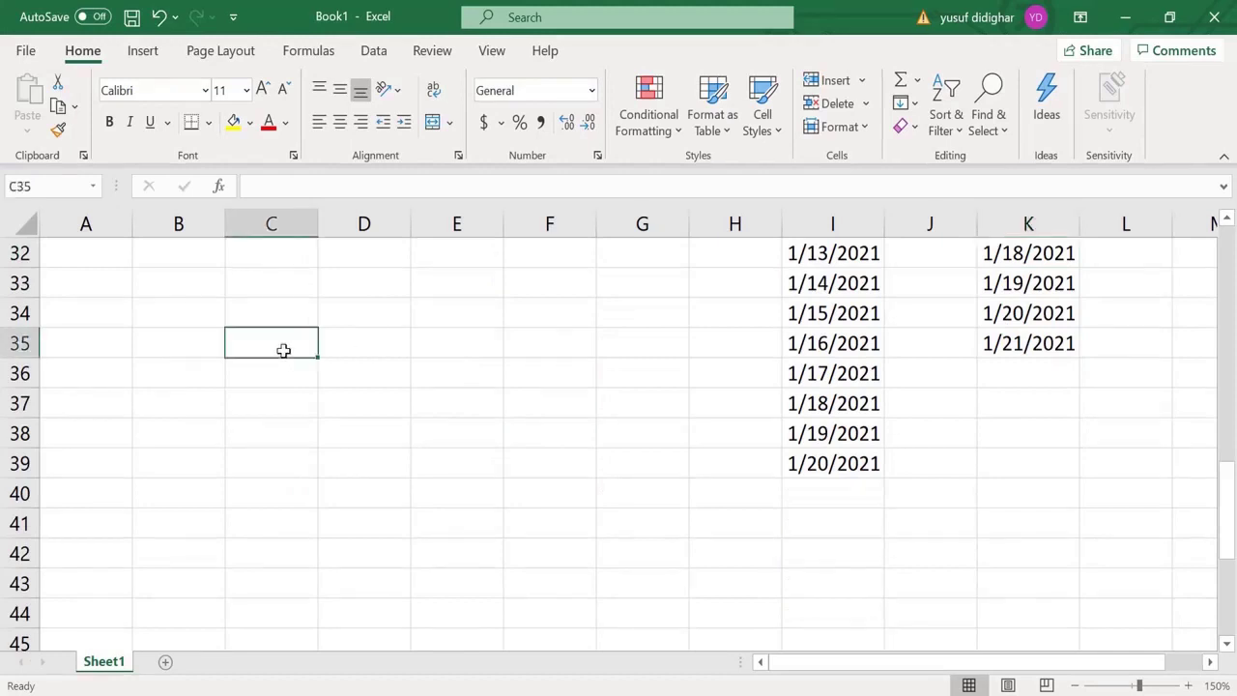
pyautogui.write('Jan')
pyautogui.press('Return')
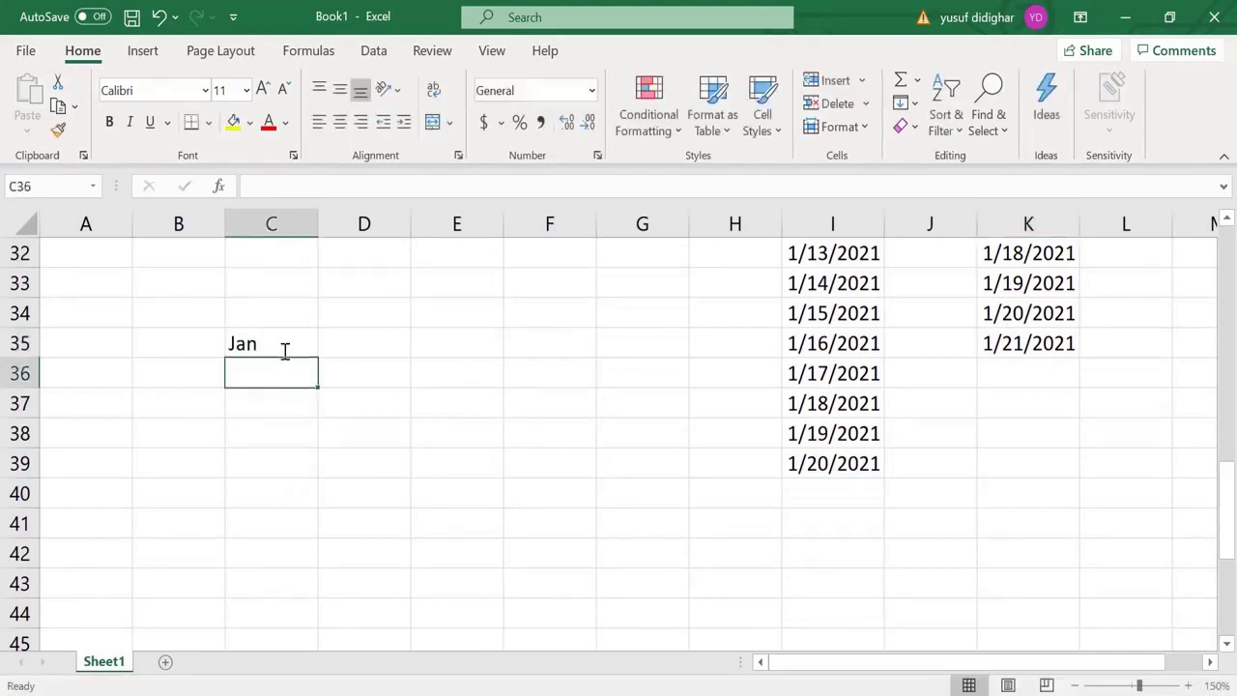
pyautogui.click(283, 350)
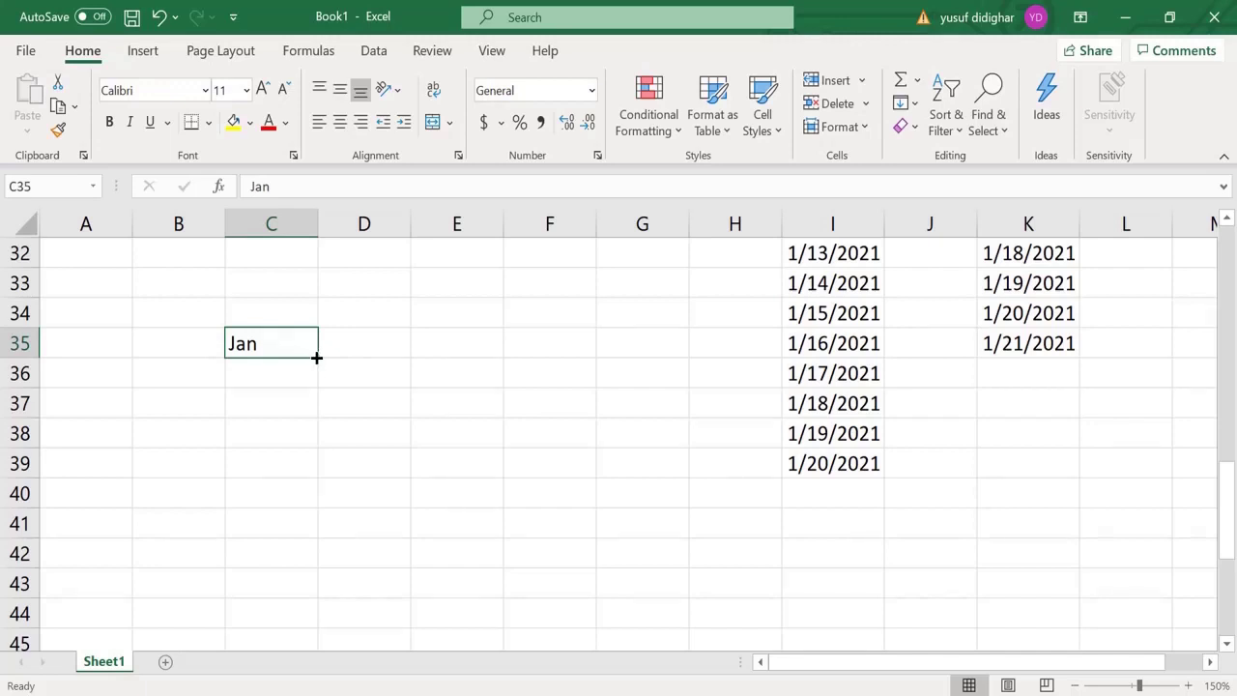
pyautogui.moveTo(316, 357); pyautogui.dragTo(304, 616)
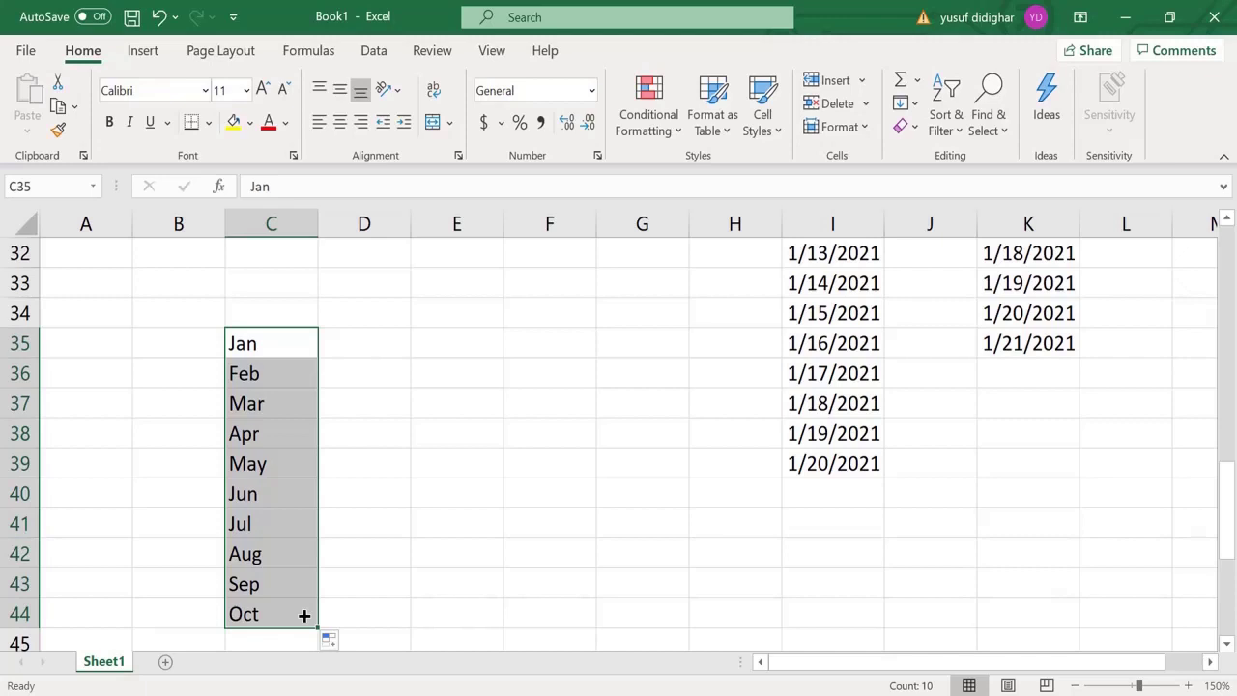
# Enter India in E35 and repeat it down to E41.
pyautogui.press('Right')
pyautogui.press('Right')
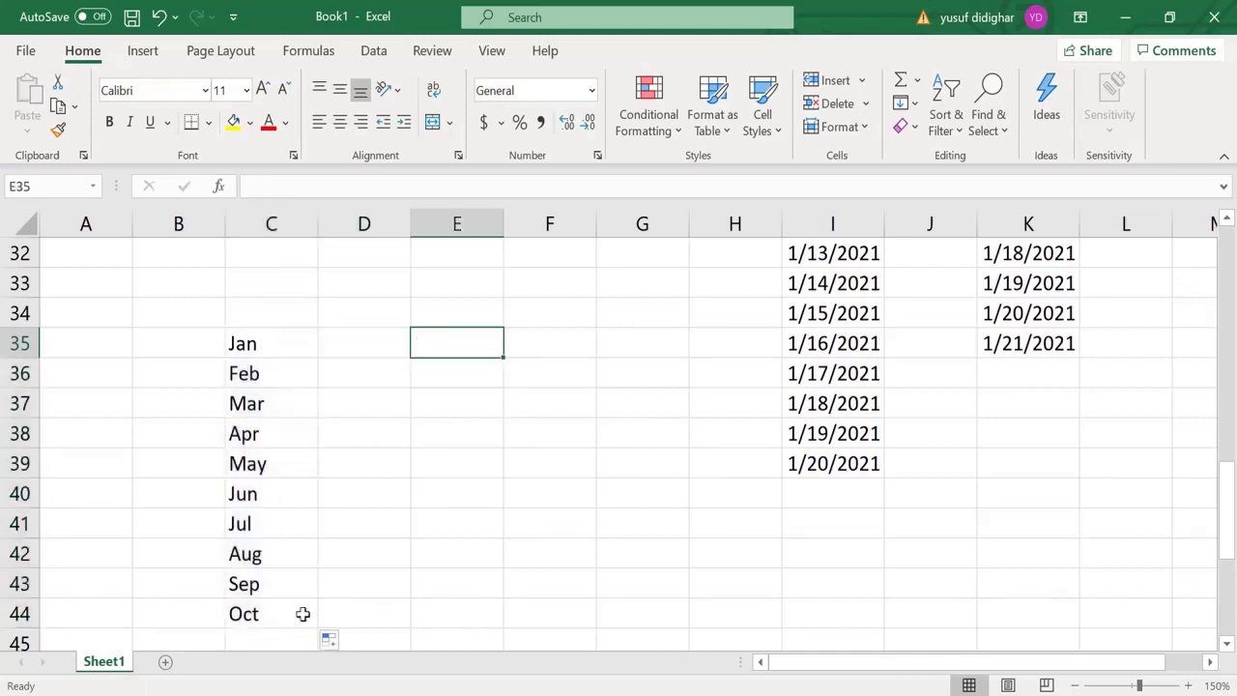
pyautogui.write('India')
pyautogui.press('Return')
pyautogui.press('Up')
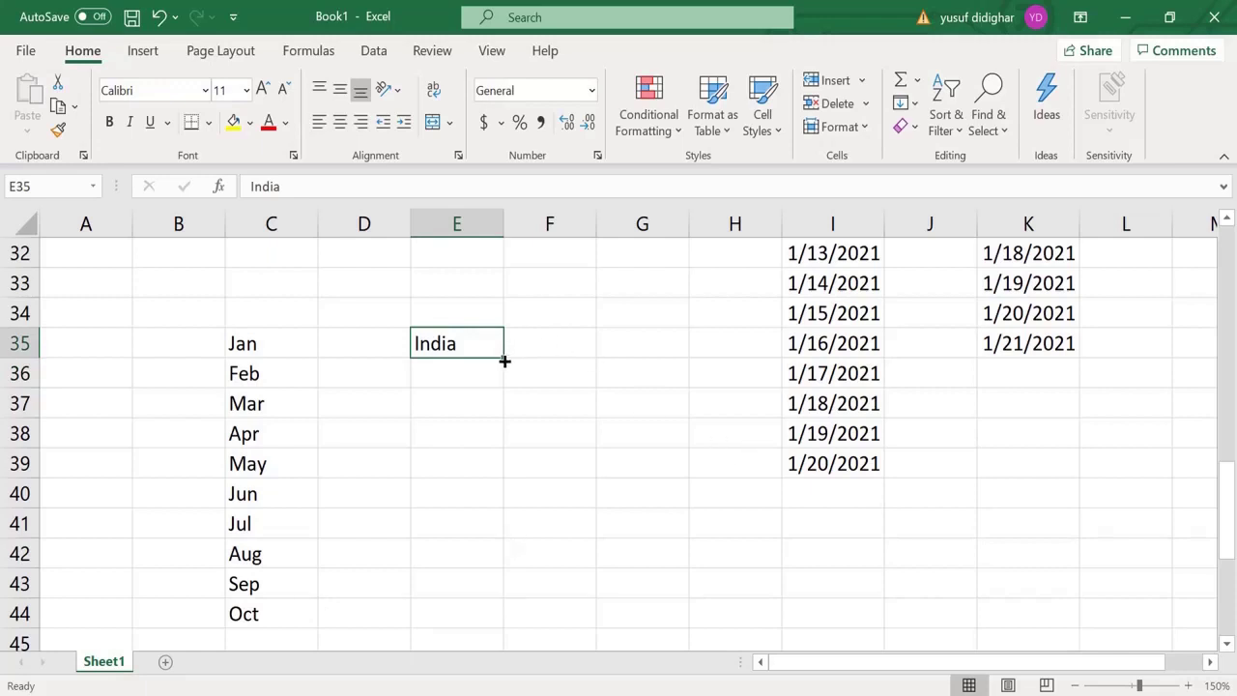
pyautogui.moveTo(503, 358); pyautogui.dragTo(490, 535)
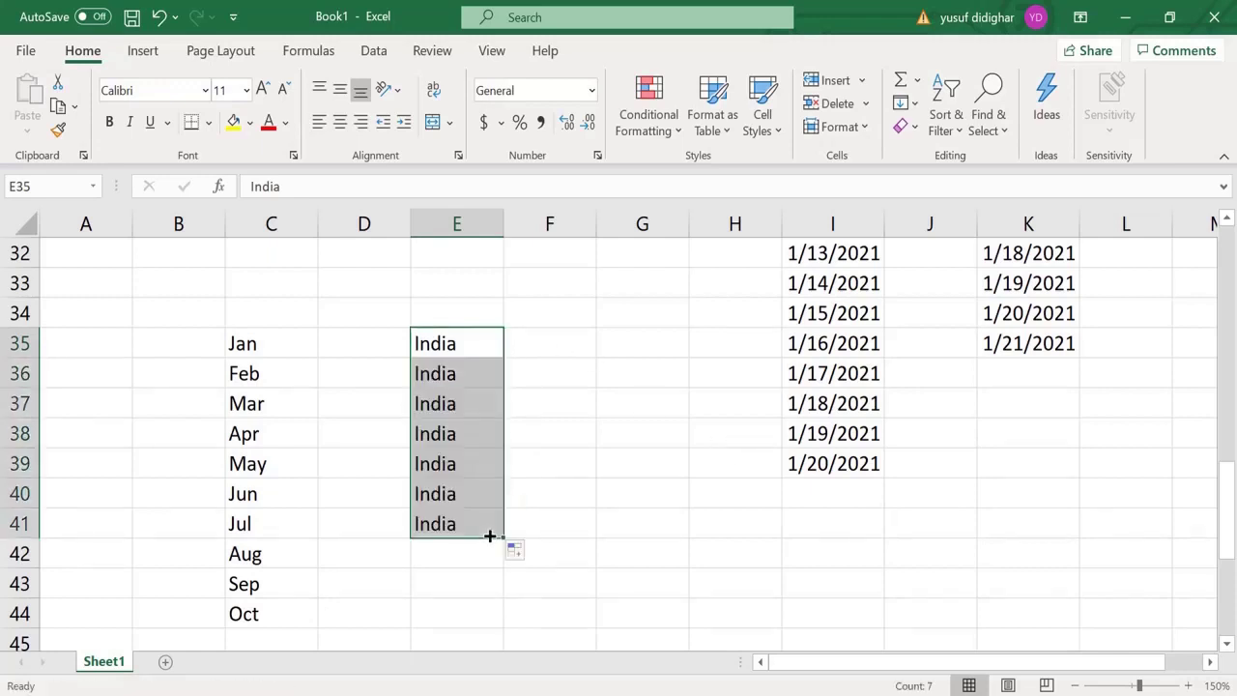
pyautogui.press('Right')
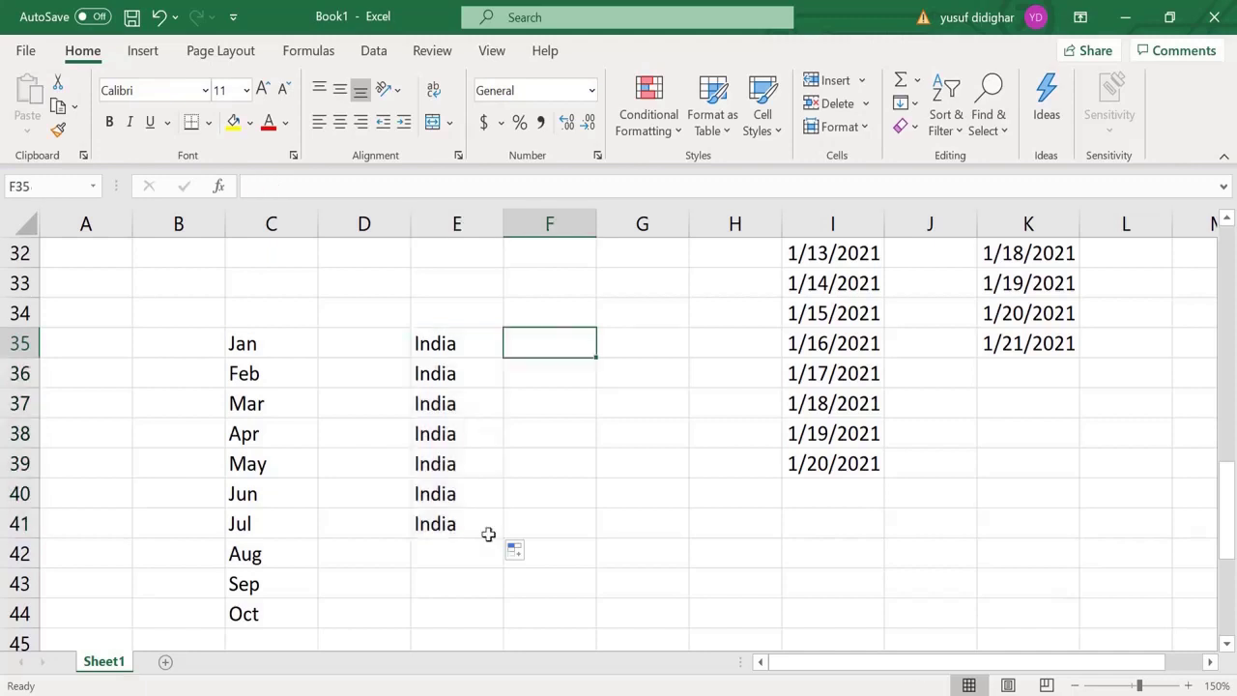
pyautogui.press('Right')
# Enter Jan in G35 and select the range down to G46.
pyautogui.write('Jan')
pyautogui.press('Return')
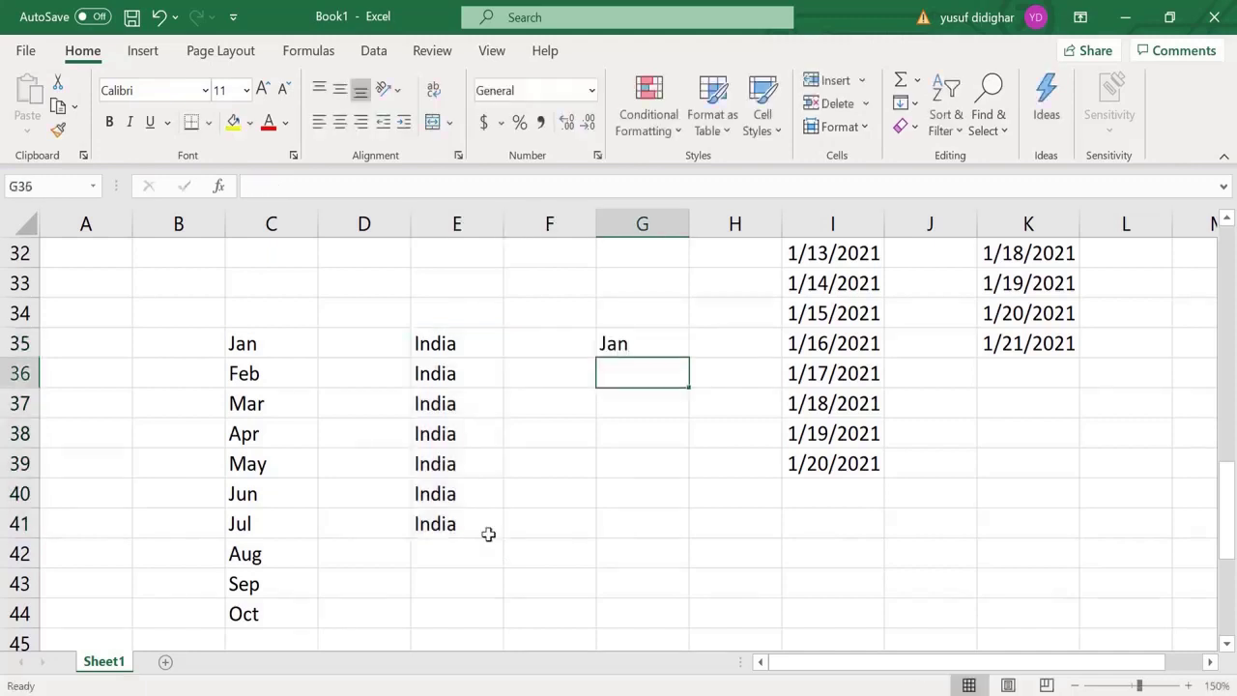
pyautogui.press('Up')
pyautogui.press('Down')
pyautogui.hotkey('shift', 'Up')
pyautogui.hotkey('shift', 'Down')
pyautogui.hotkey('shift', 'Down')
pyautogui.hotkey('shift', 'Down')
pyautogui.hotkey('shift', 'Down')
pyautogui.hotkey('shift', 'Down')
pyautogui.hotkey('shift', 'Down')
# Use Fill Series with AutoFill to fill G35:G46 with Jan through Dec.
pyautogui.hotkey('alt', 'e')
pyautogui.press('i')
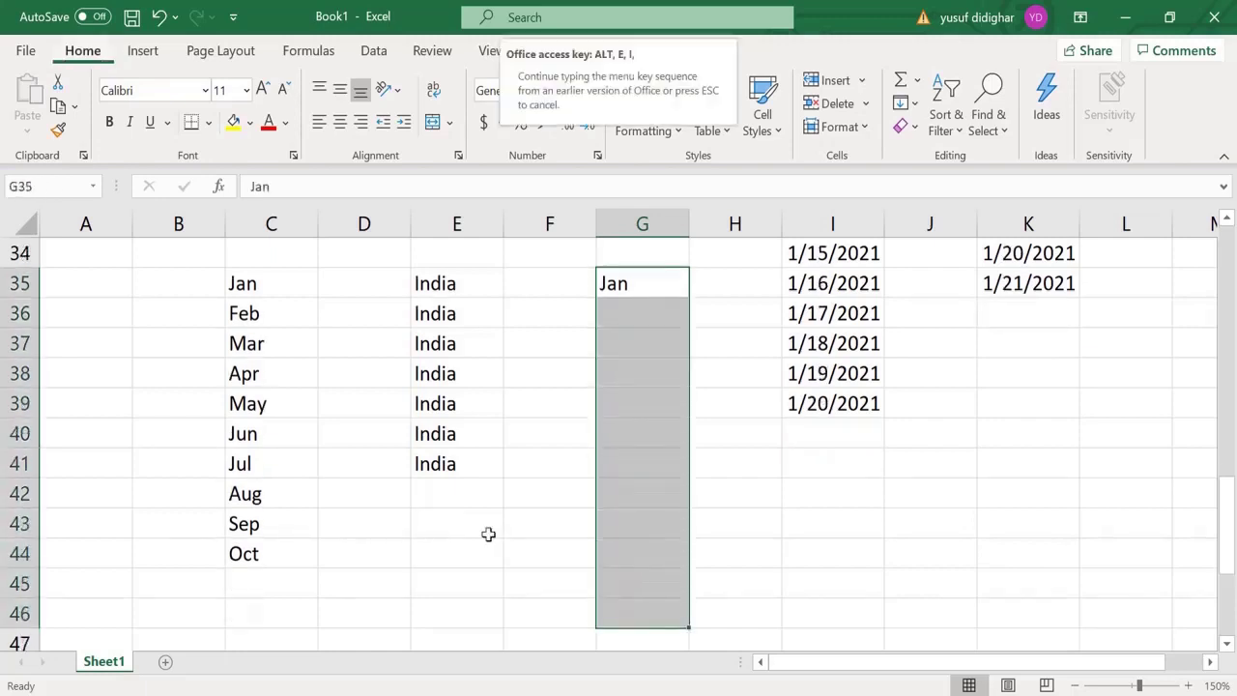
pyautogui.press('s')
pyautogui.click(543, 407)
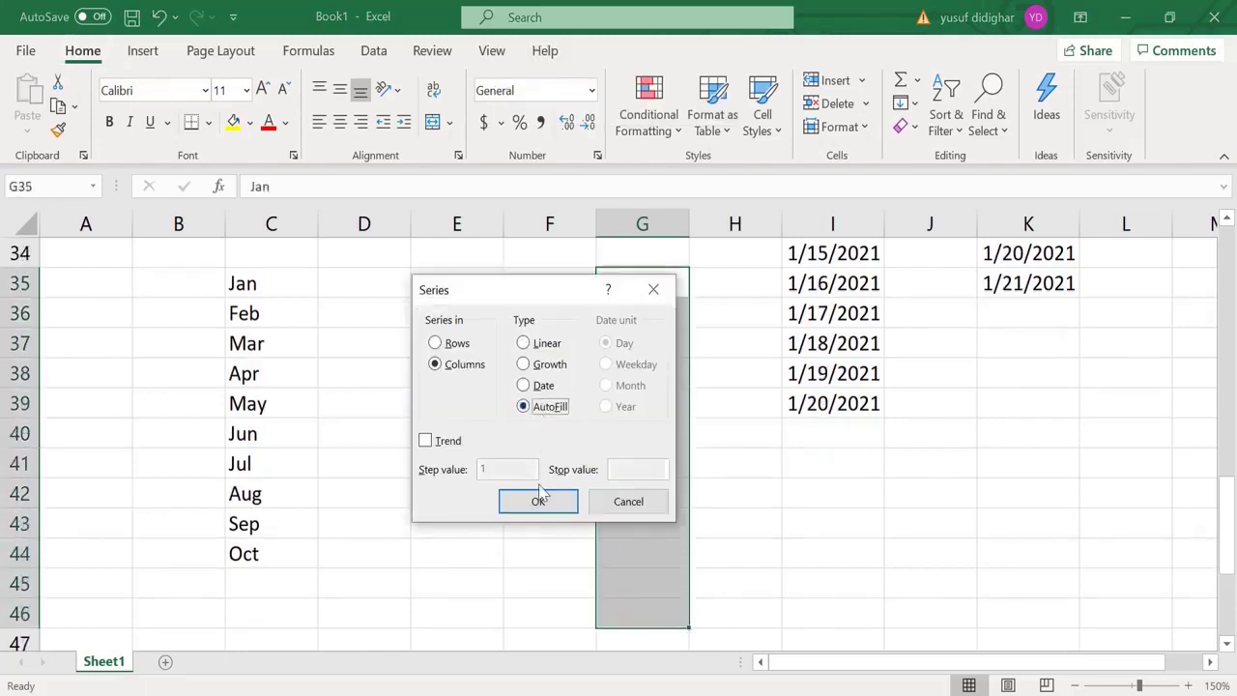
pyautogui.click(539, 498)
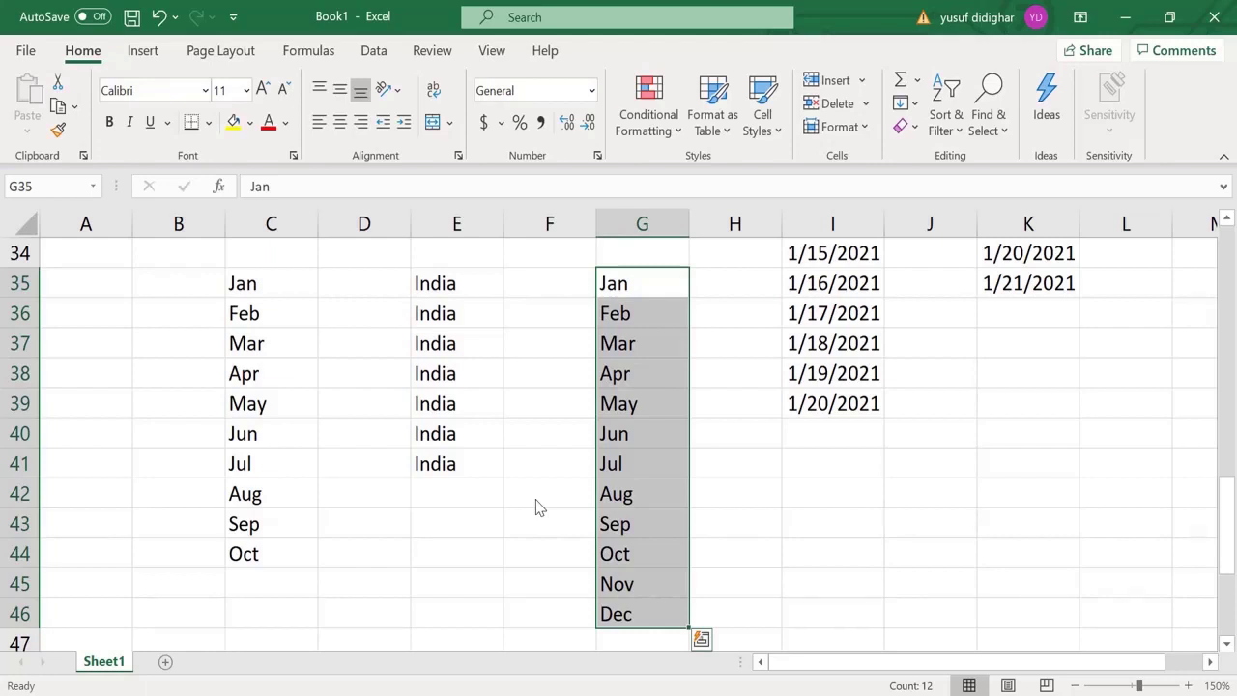
pyautogui.click(536, 496)
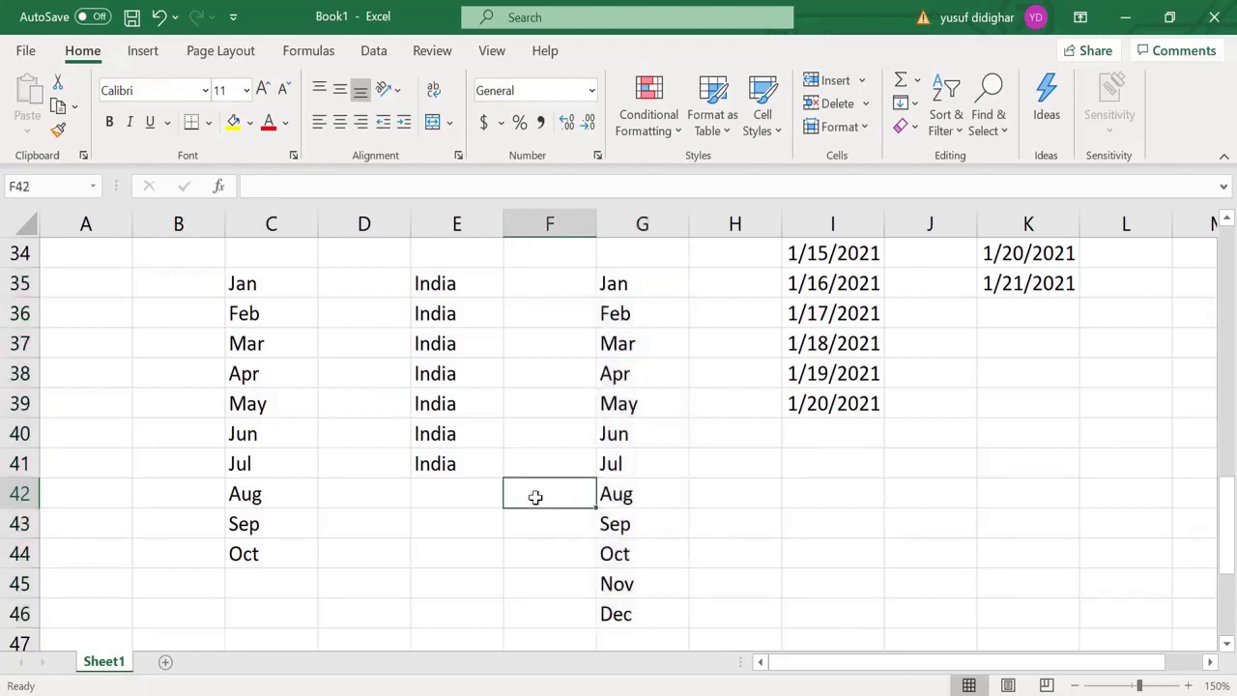
pyautogui.click(266, 351)
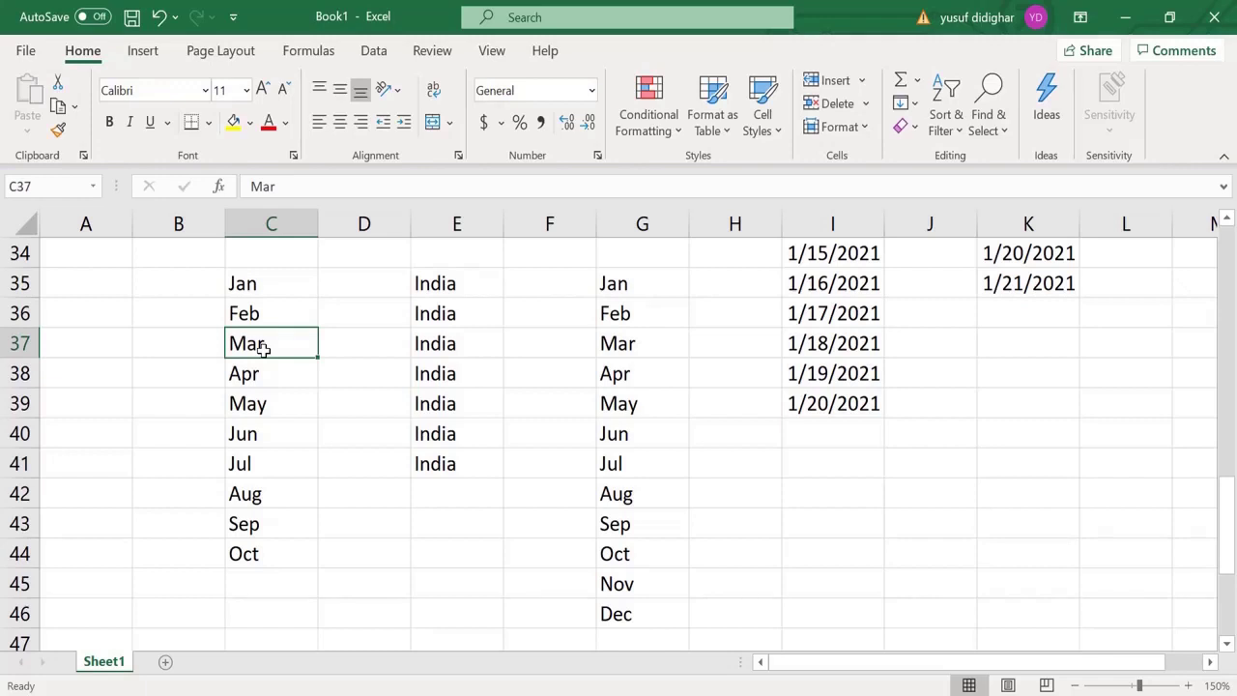
# Open Edit Custom Lists from Excel Options > Advanced and preview the built-in day and month lists.
pyautogui.click(25, 53)
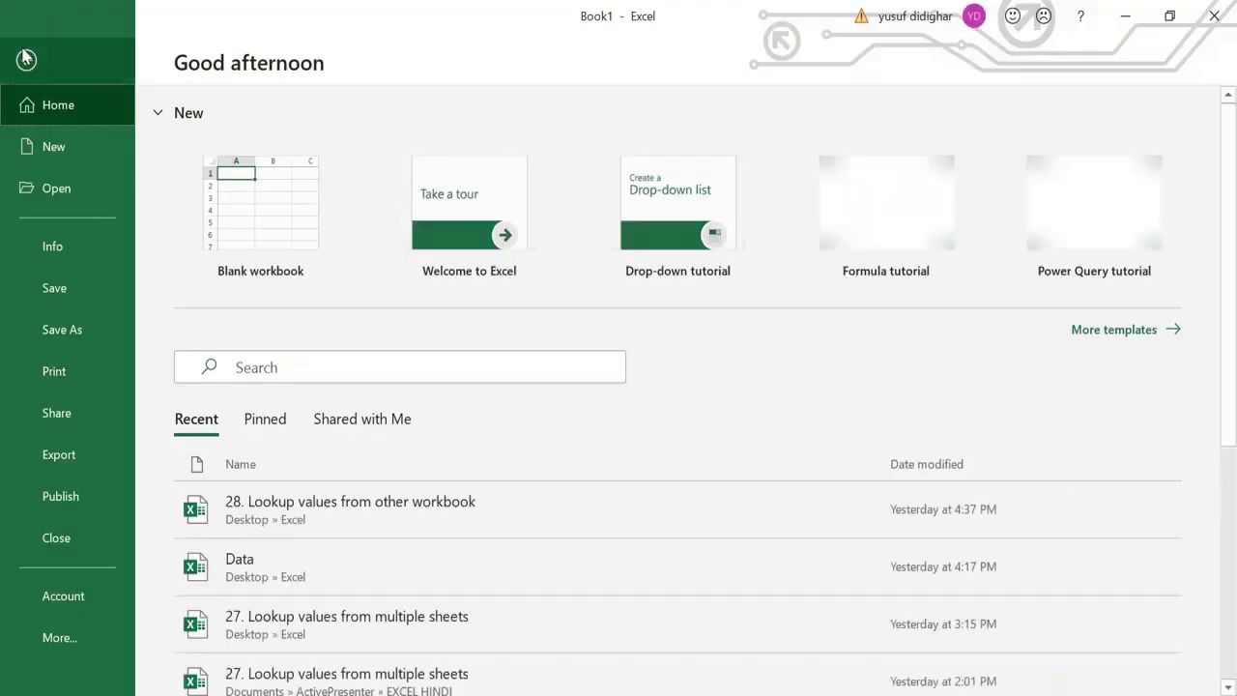
pyautogui.click(74, 635)
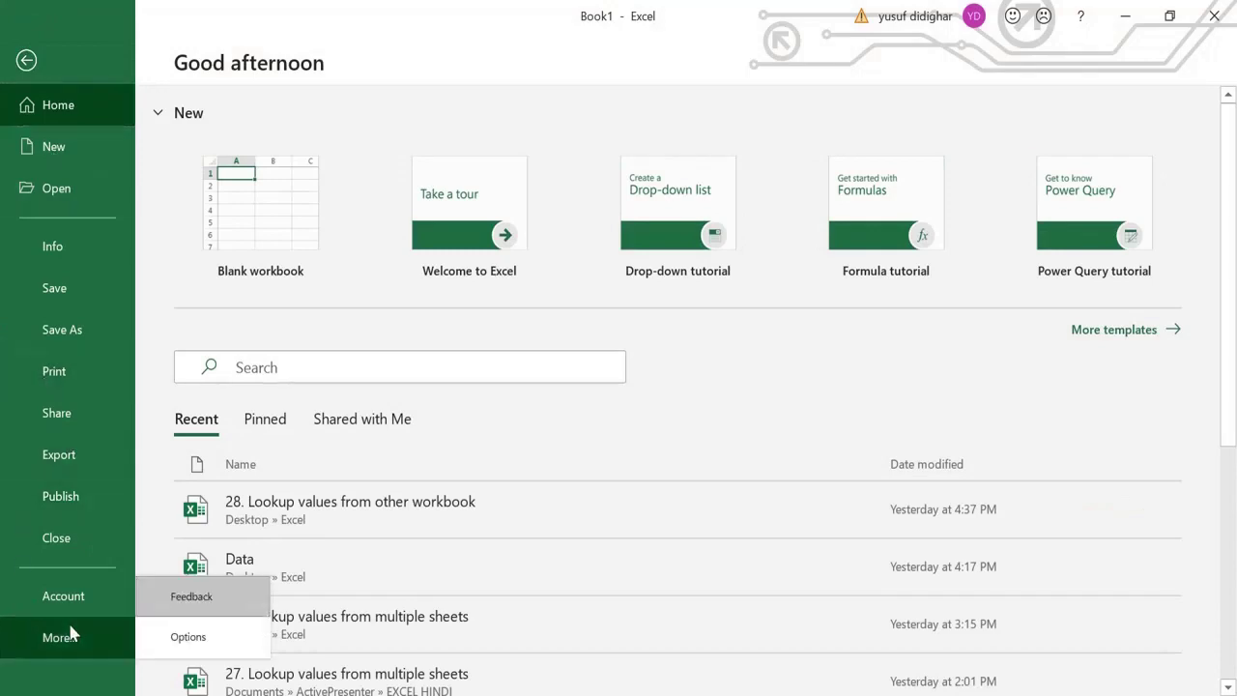
pyautogui.click(189, 638)
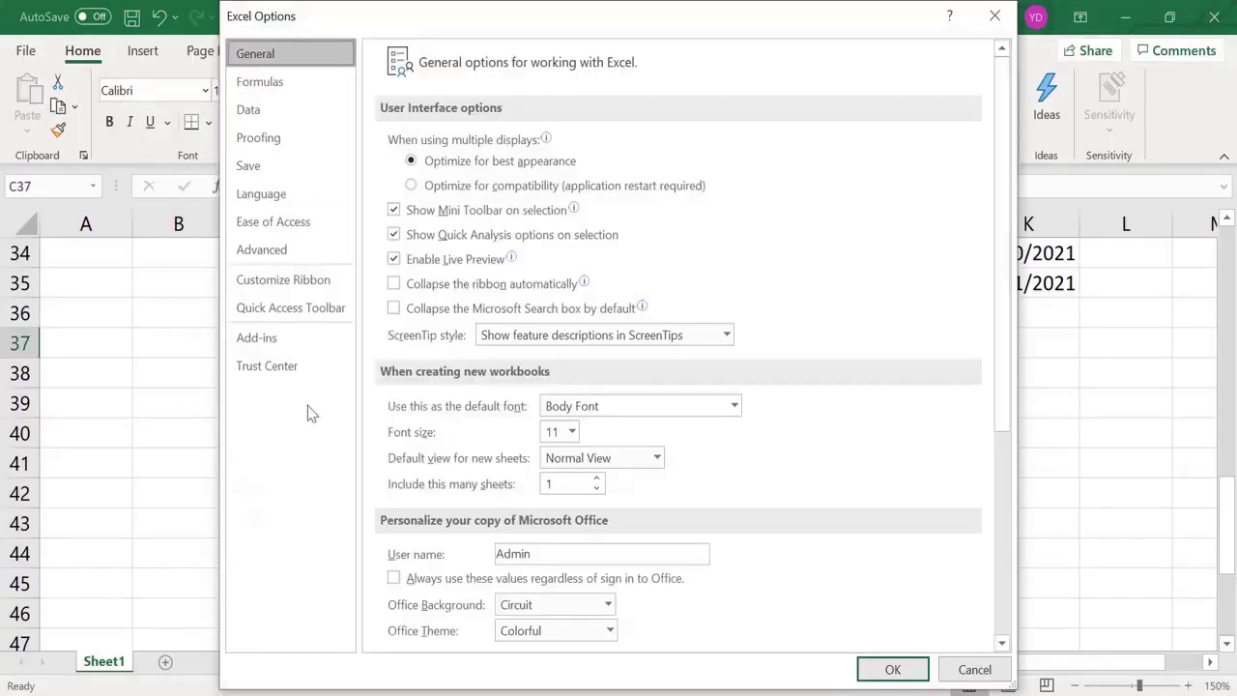
pyautogui.click(278, 254)
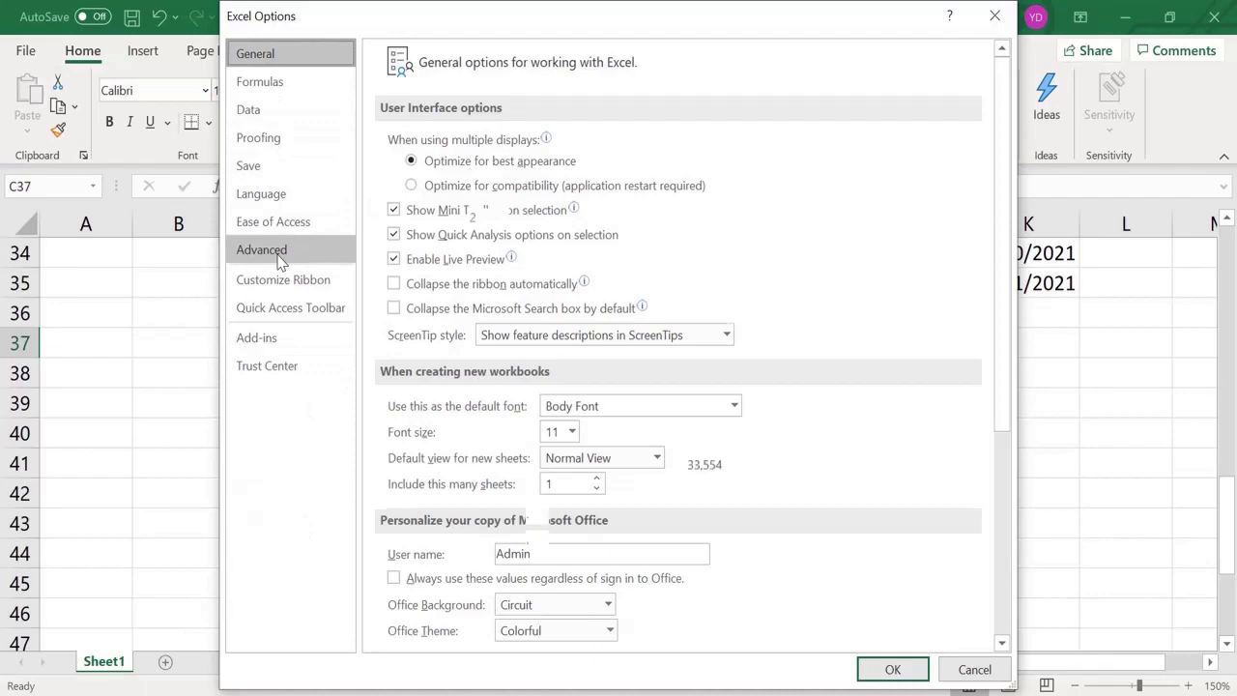
pyautogui.moveTo(1007, 164); pyautogui.dragTo(995, 667)
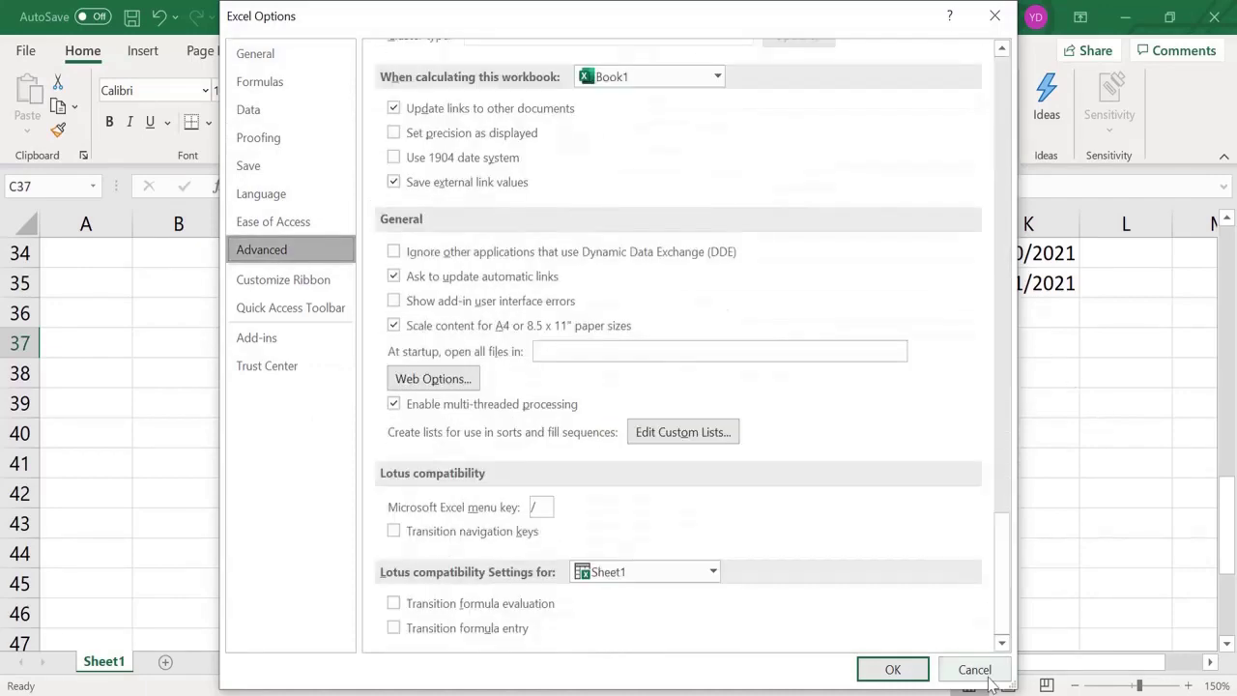
pyautogui.click(698, 431)
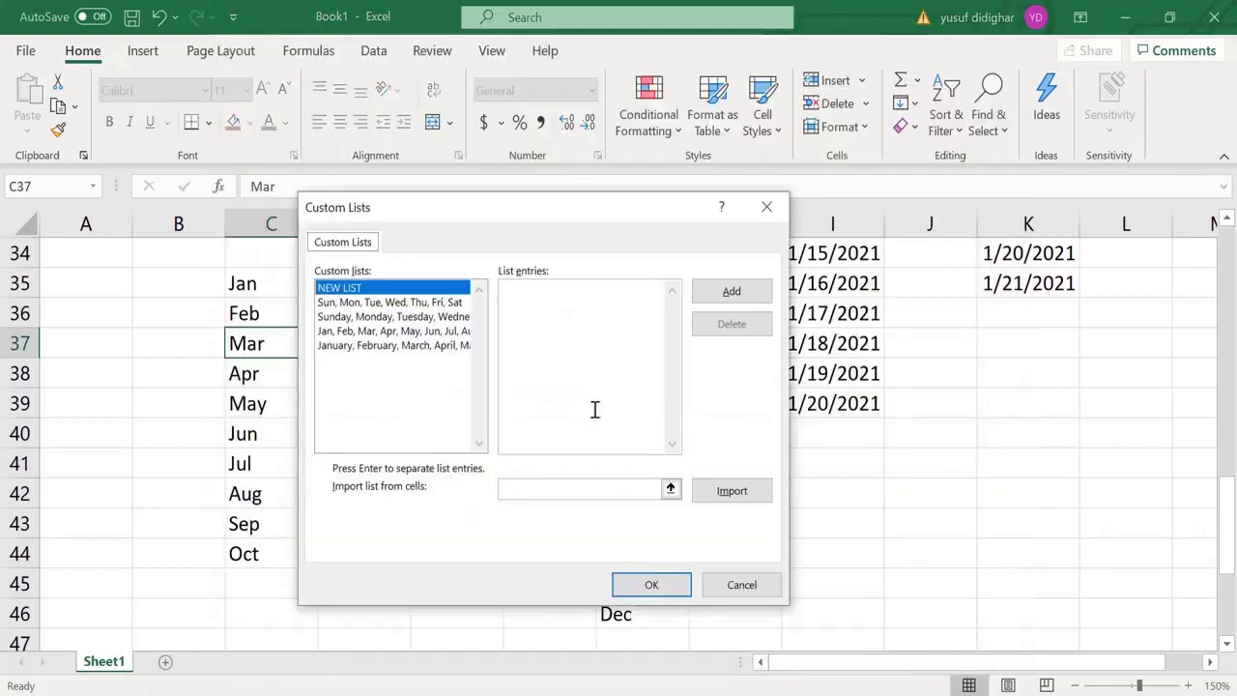
pyautogui.click(393, 303)
pyautogui.click(392, 317)
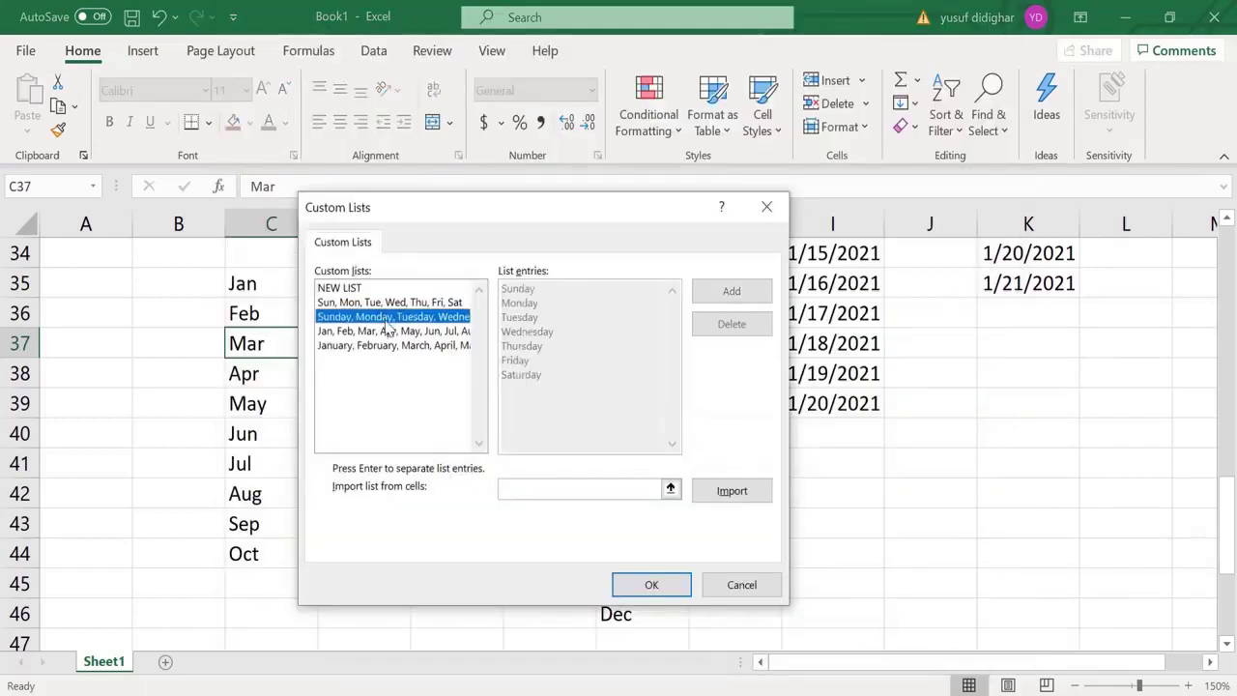
pyautogui.click(385, 331)
pyautogui.click(385, 346)
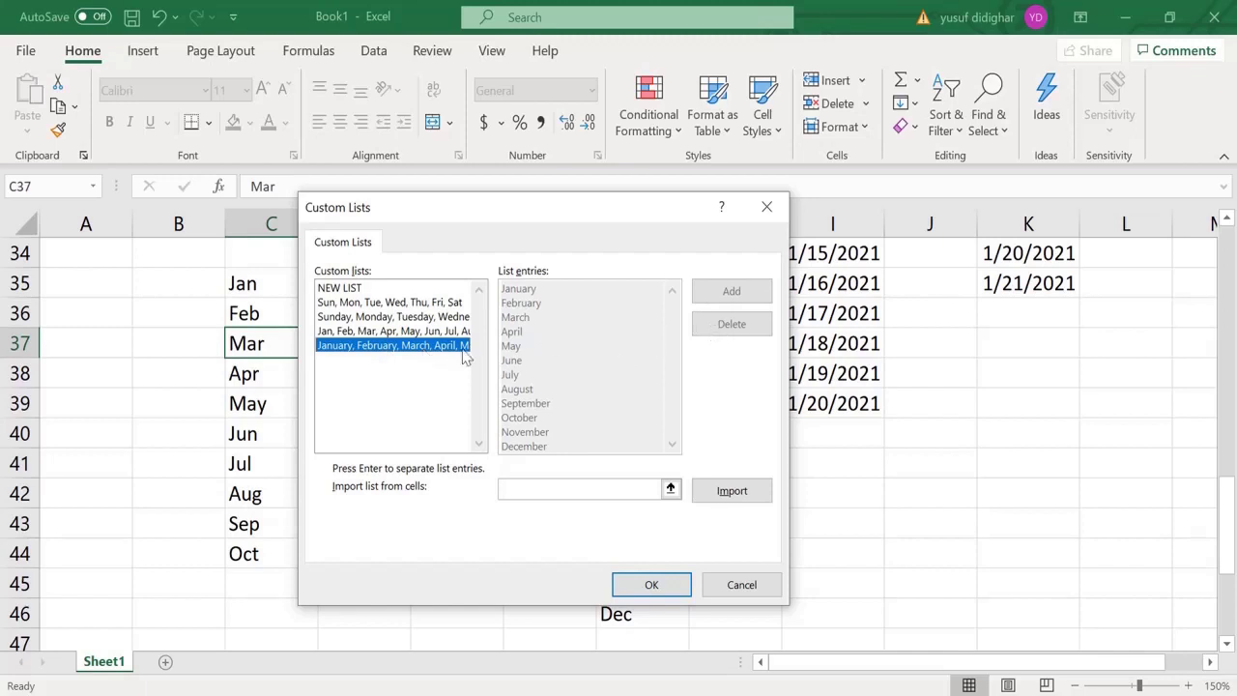
# Add a new custom list with the entries India, UK, US.
pyautogui.click(392, 290)
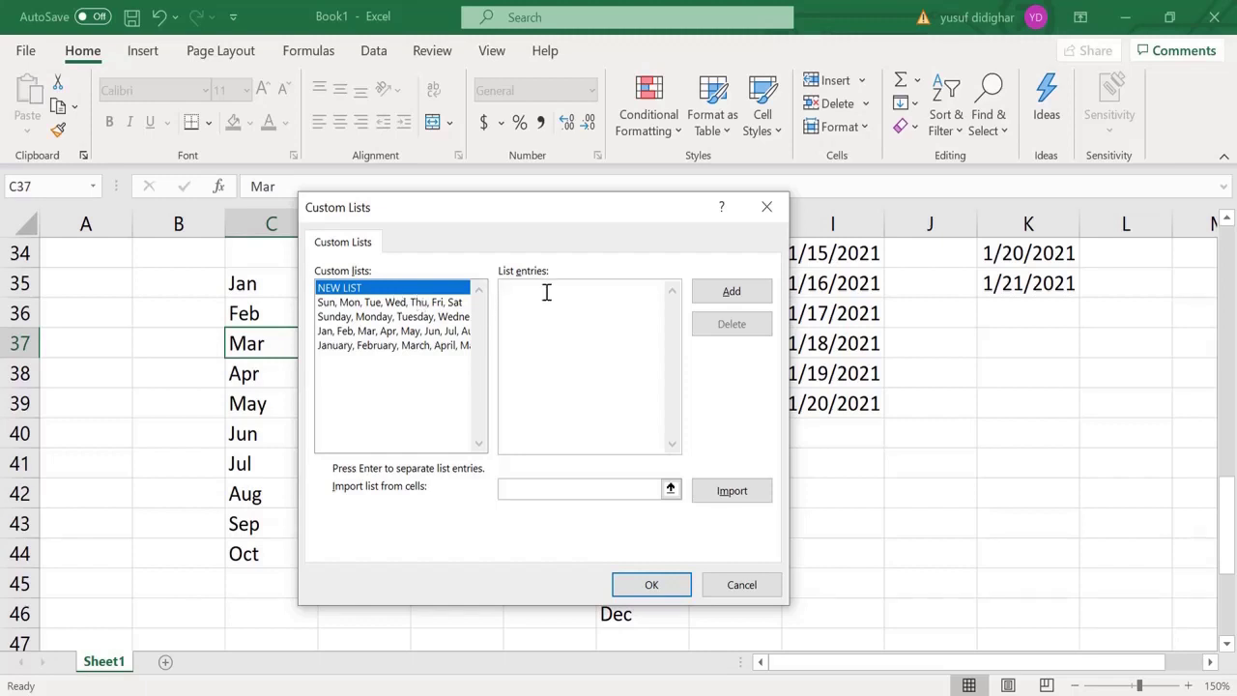
pyautogui.write('Indi')
pyautogui.write('a')
pyautogui.press('Return')
pyautogui.write('UK ')
pyautogui.write('US')
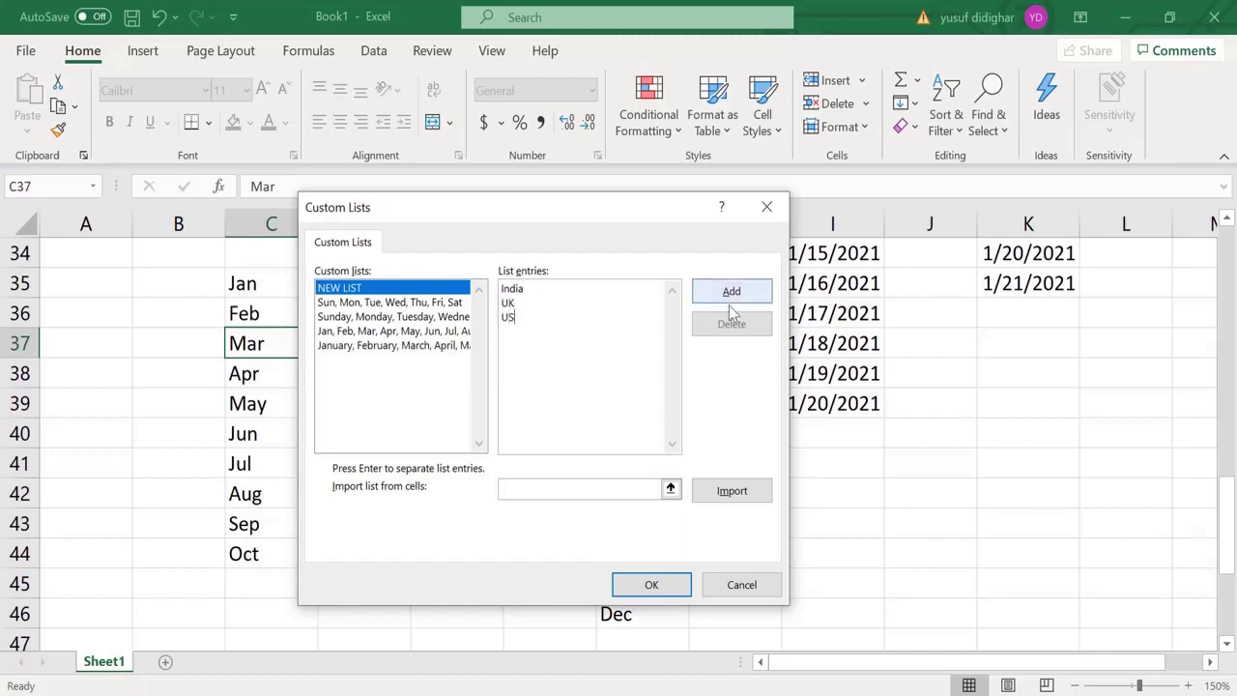
pyautogui.click(735, 293)
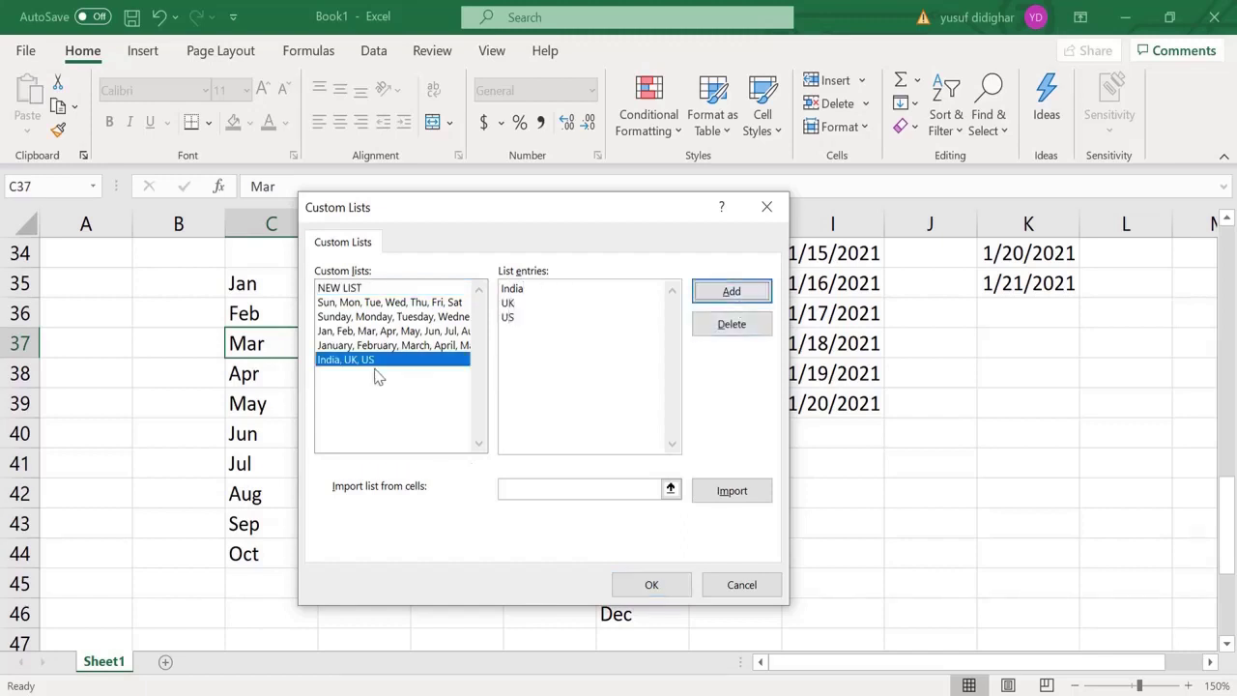
# Add a second custom list with the entries LAPTOP, TV, TAB.
pyautogui.click(388, 289)
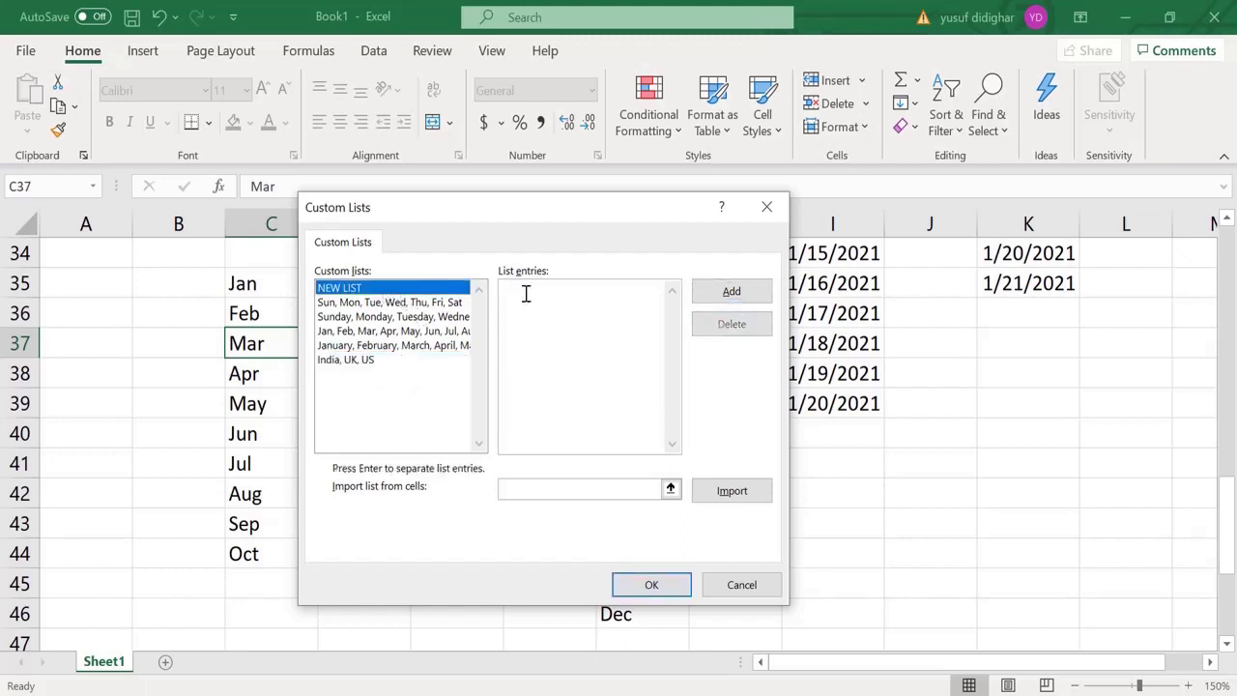
pyautogui.write('LAPTO')
pyautogui.press('BackSpace')
pyautogui.press('BackSpace')
pyautogui.press('BackSpace')
pyautogui.write('TOP')
pyautogui.write(',TV,TAB')
pyautogui.click(696, 291)
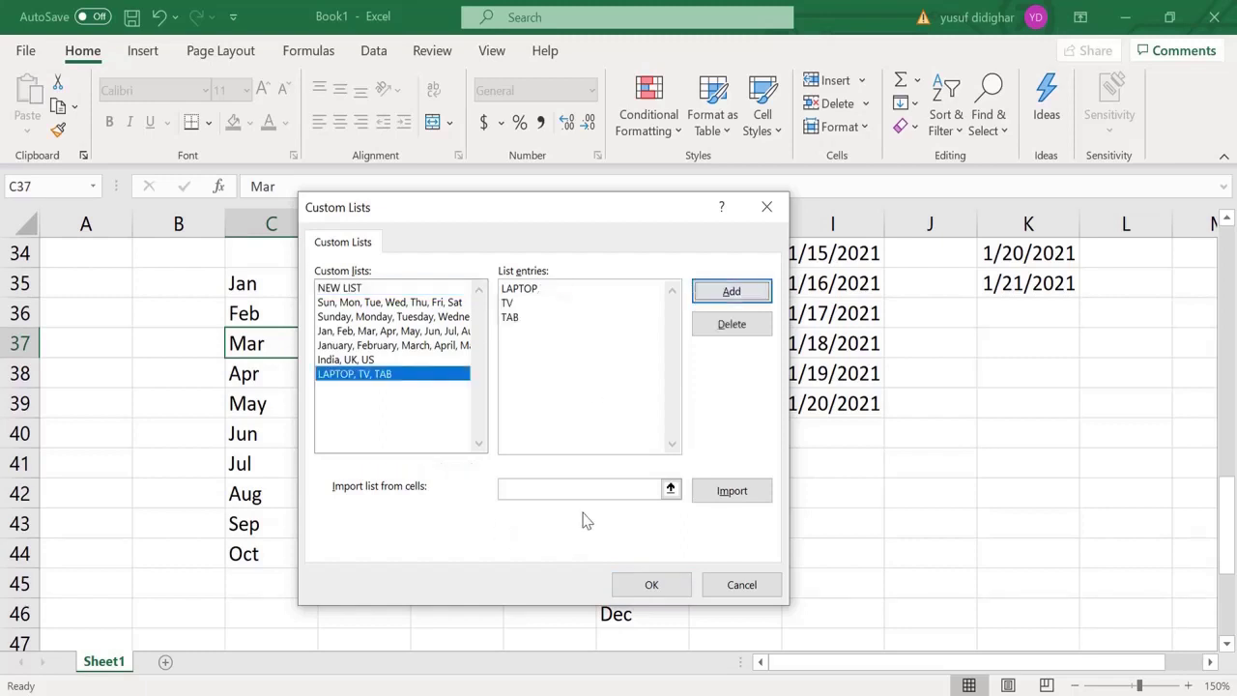
pyautogui.click(608, 485)
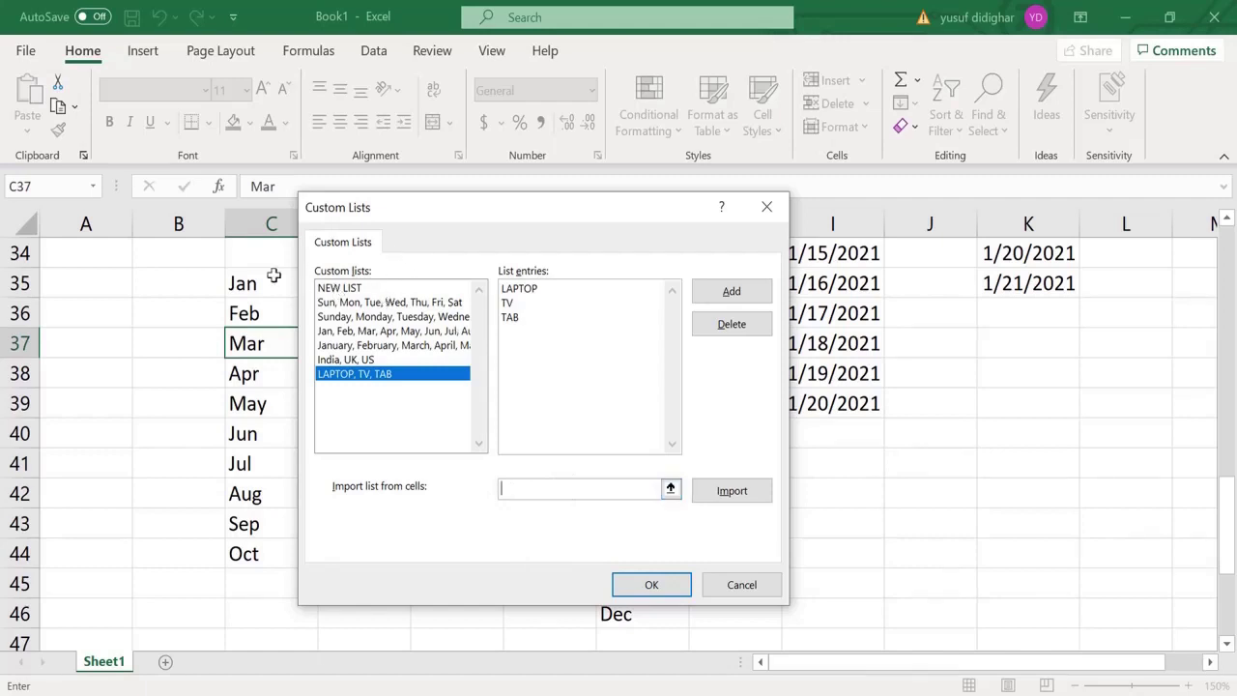
# Clear the import-from-cells range, then confirm Custom Lists and Excel Options with OK.
pyautogui.moveTo(268, 280); pyautogui.dragTo(259, 410)
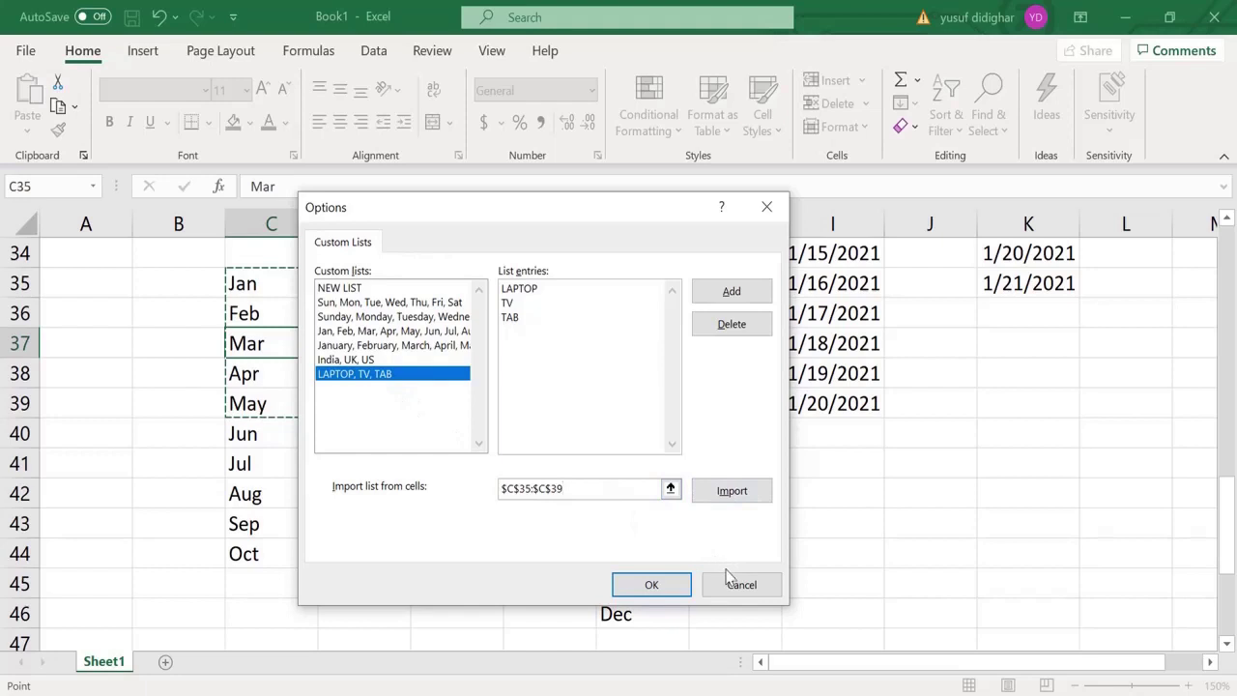
pyautogui.press('BackSpace')
pyautogui.press('BackSpace')
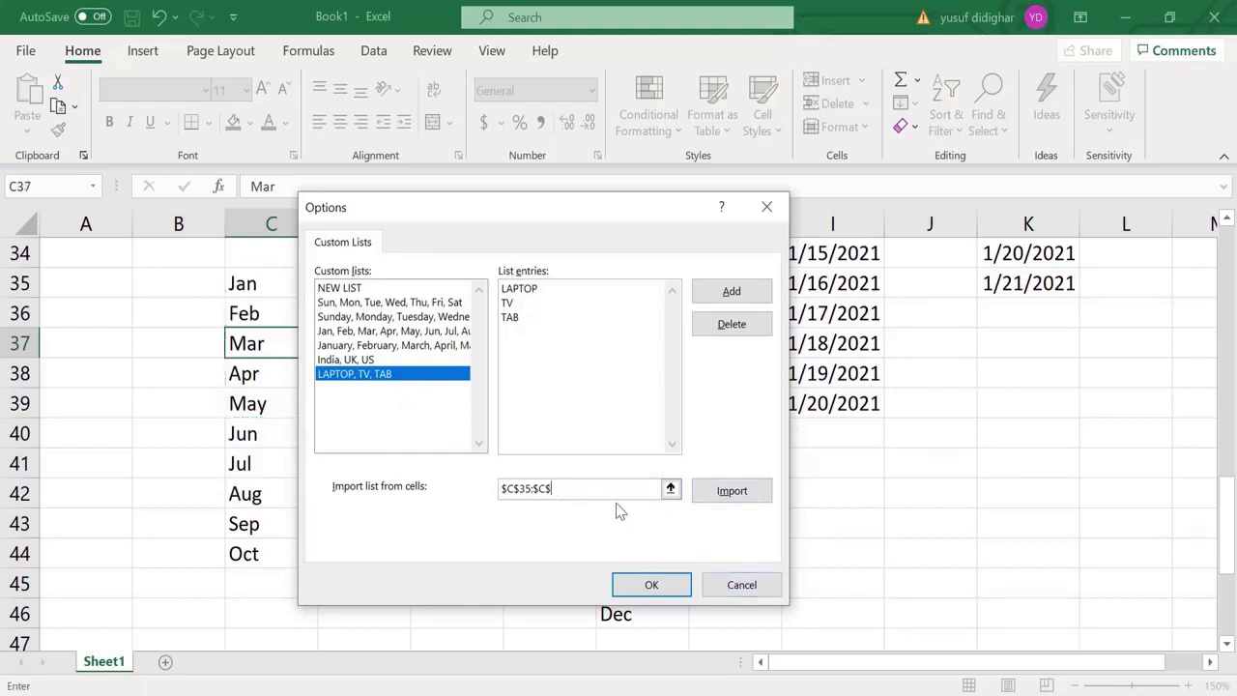
pyautogui.press('BackSpace')
pyautogui.press('BackSpace')
pyautogui.press('BackSpace')
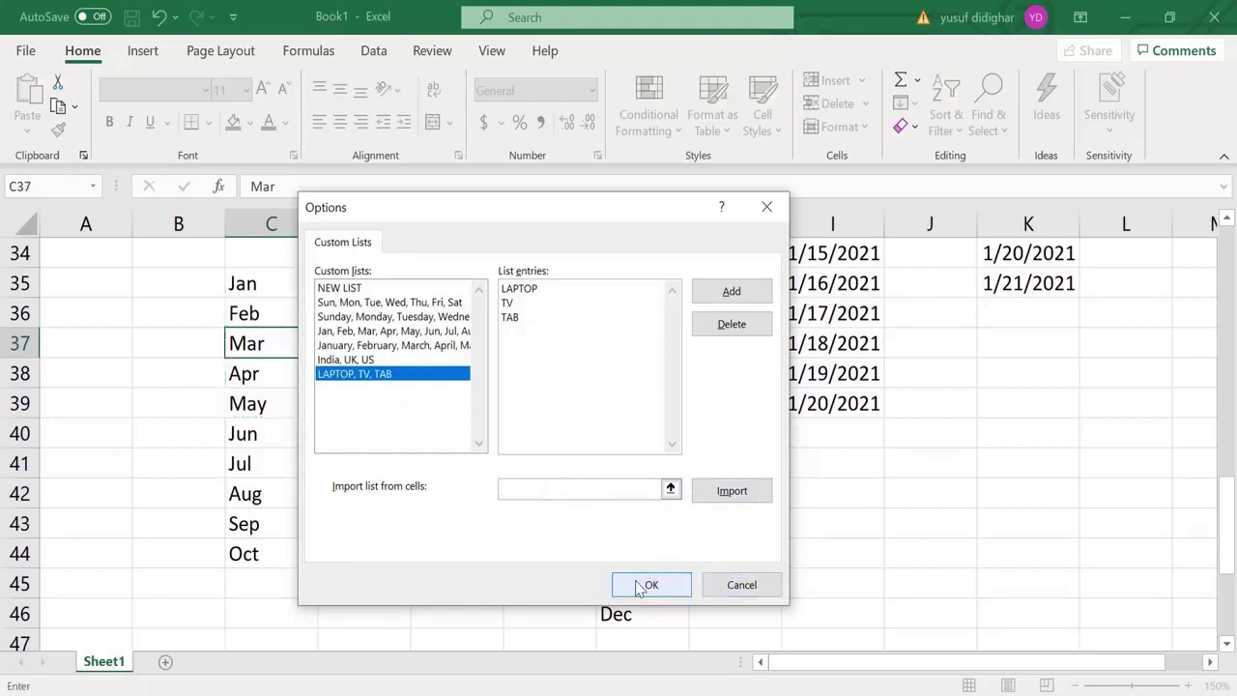
pyautogui.click(638, 588)
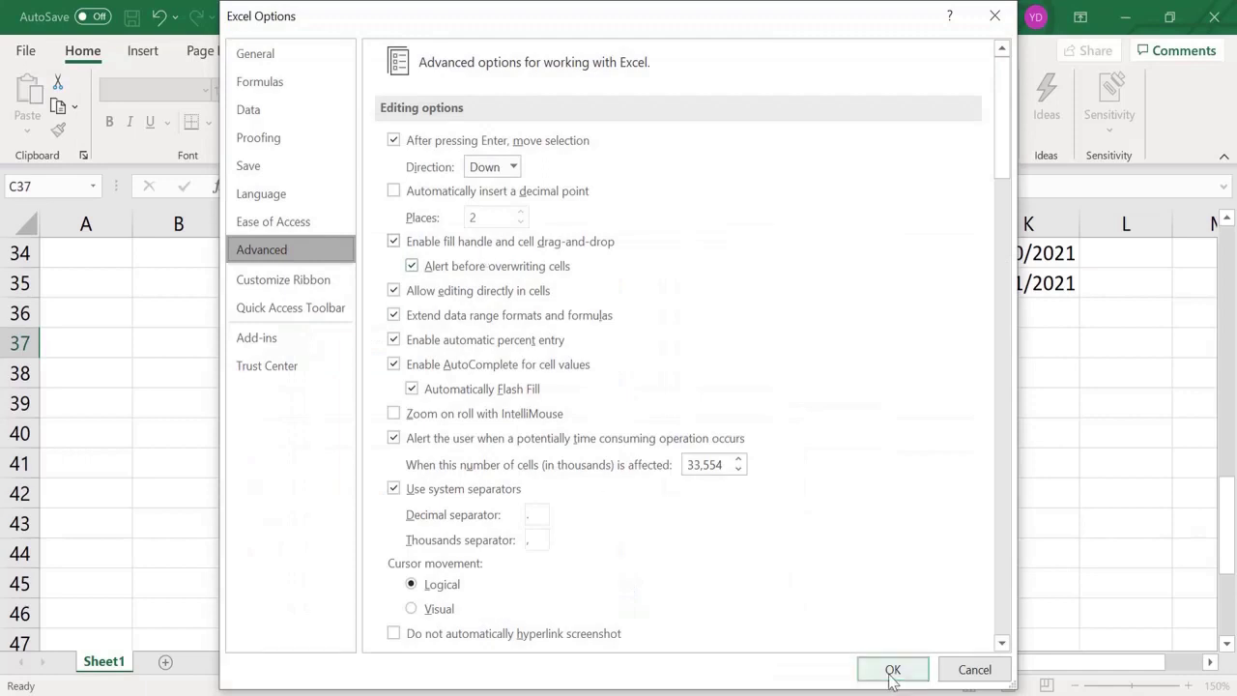
pyautogui.click(891, 670)
# Refill E35:E41 from E35 so it cycles through India, UK, US.
pyautogui.click(486, 286)
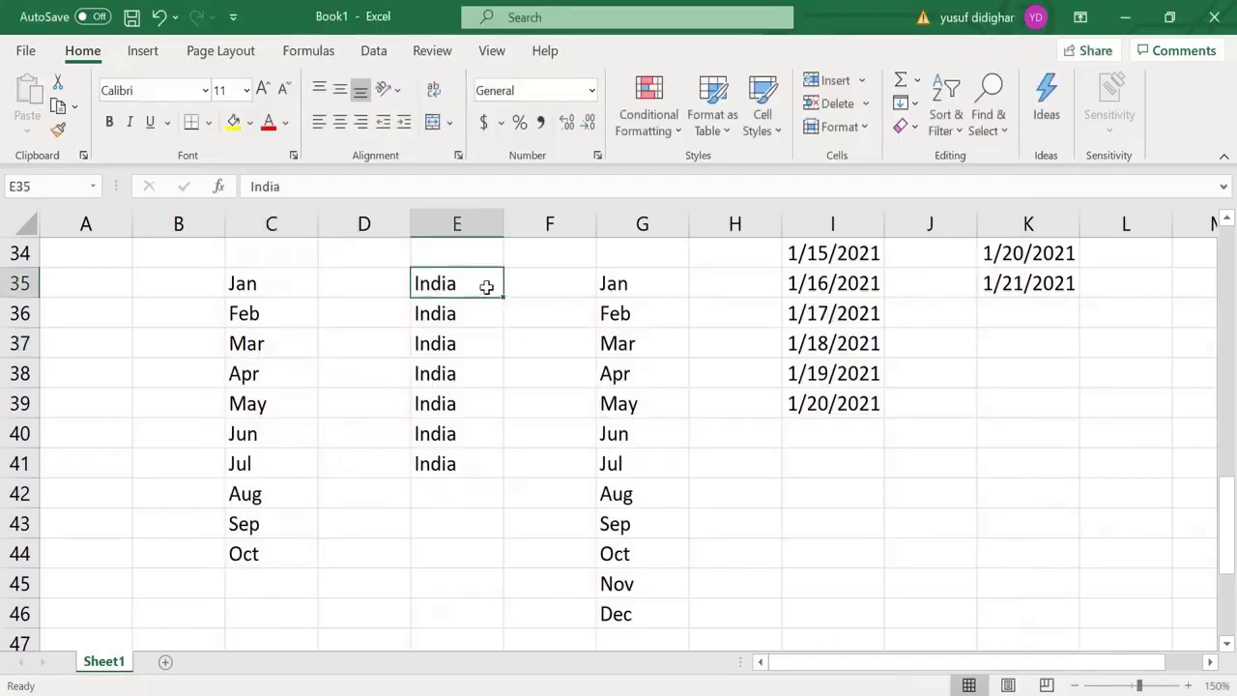
pyautogui.moveTo(504, 298); pyautogui.dragTo(476, 465)
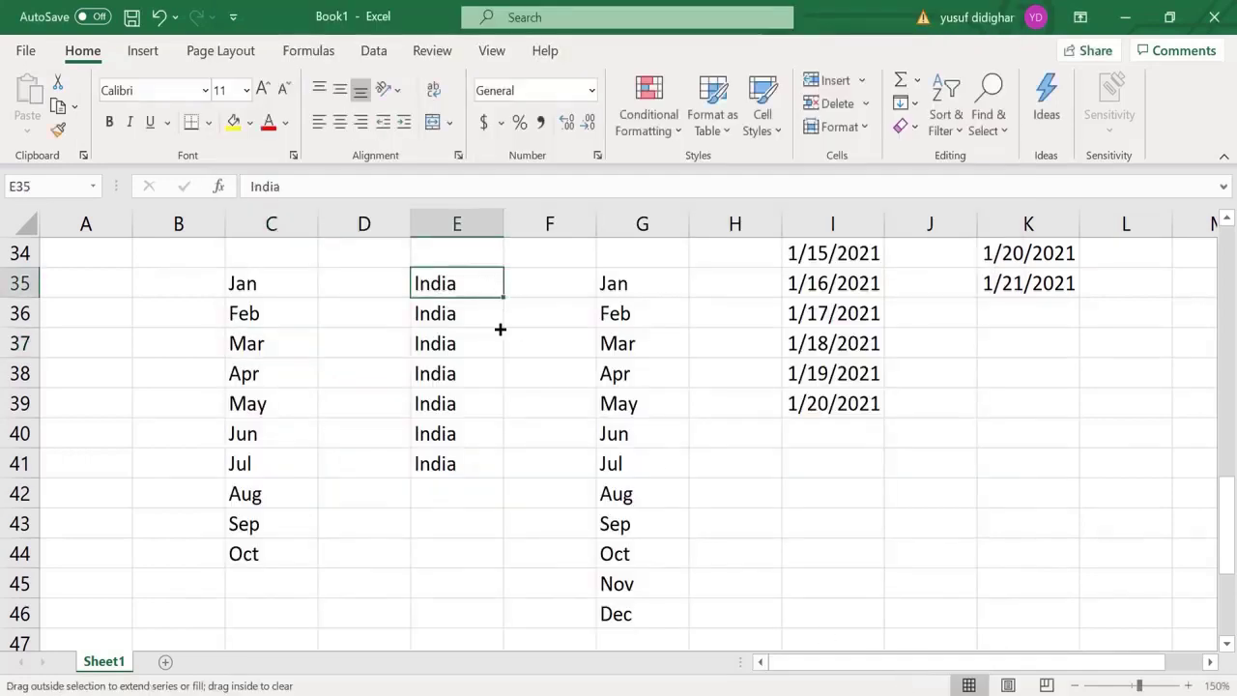
pyautogui.click(474, 464)
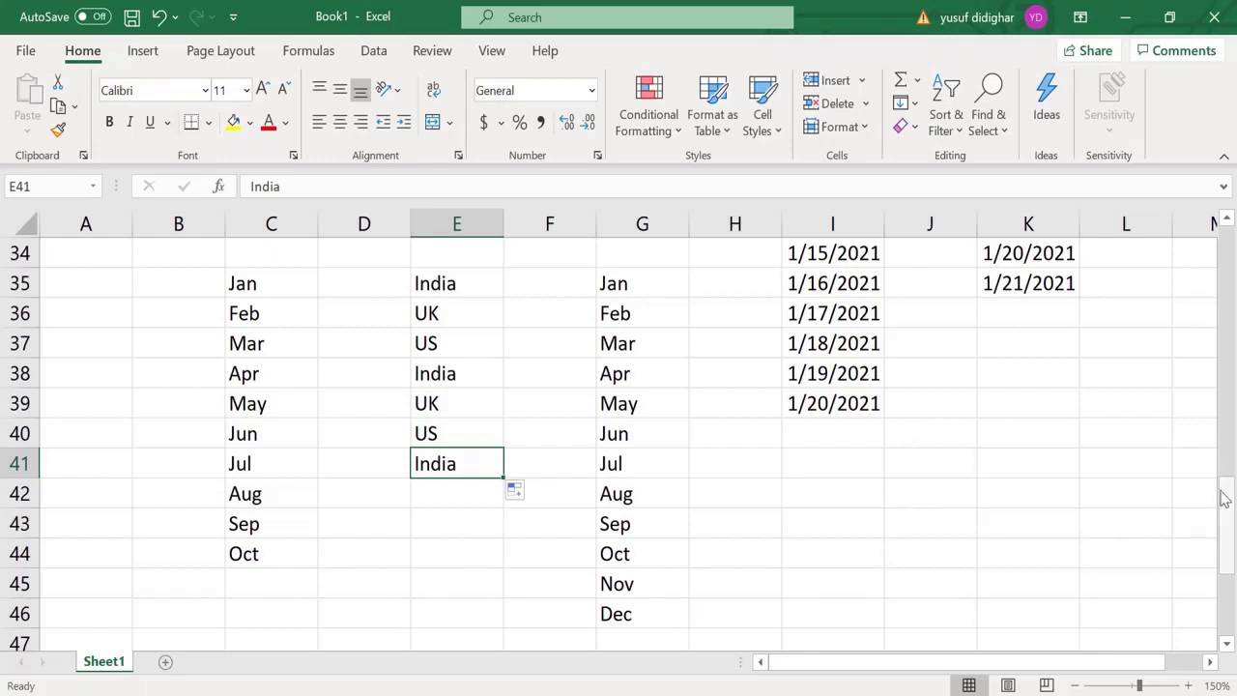
pyautogui.moveTo(1228, 503); pyautogui.dragTo(1228, 550)
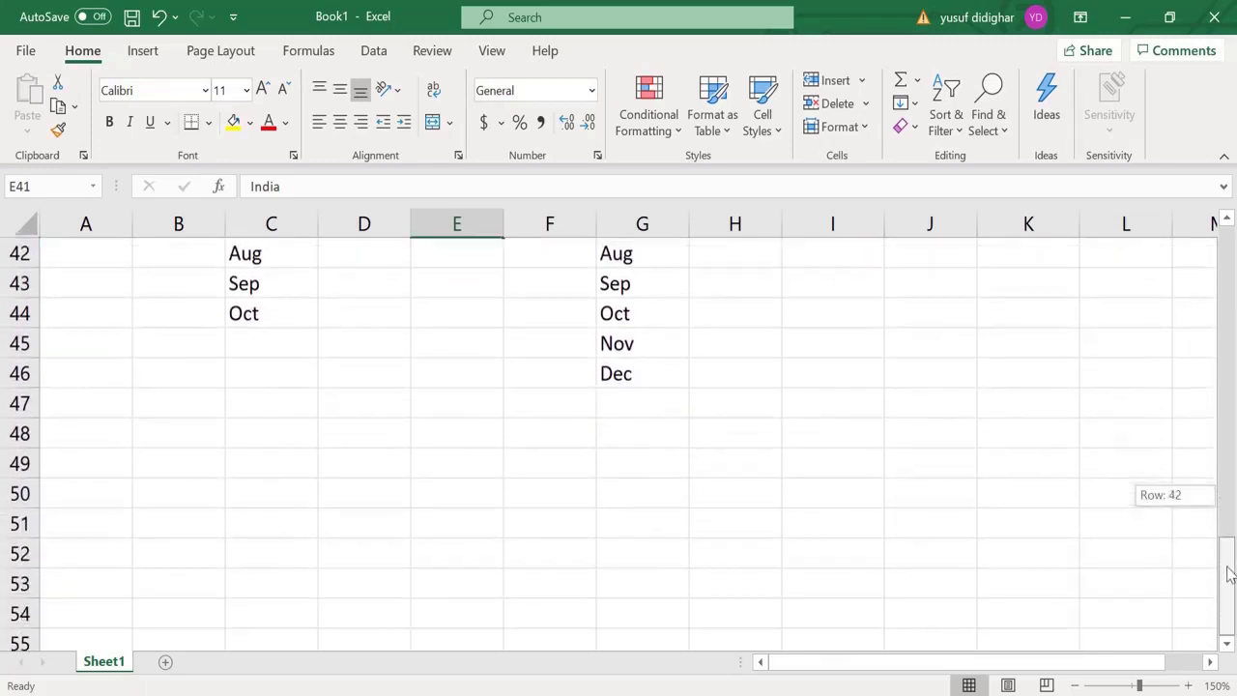
# Enter three sample full names in D49:D51.
pyautogui.click(381, 465)
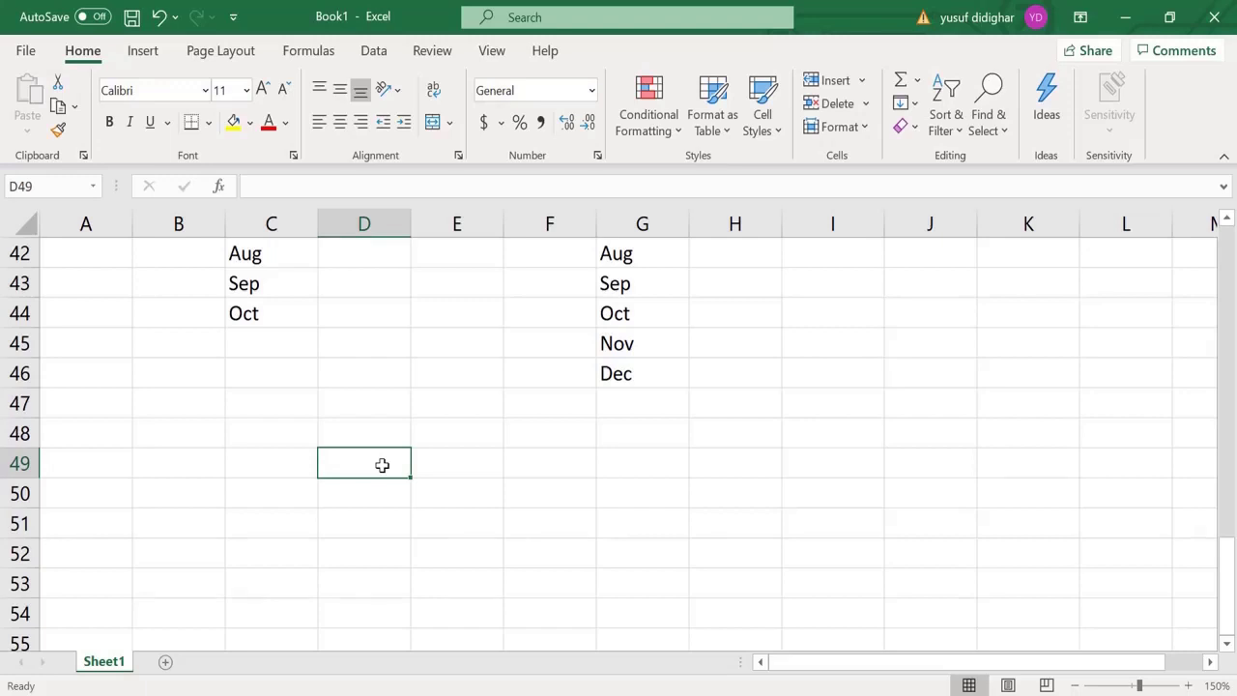
pyautogui.write('Rakesh')
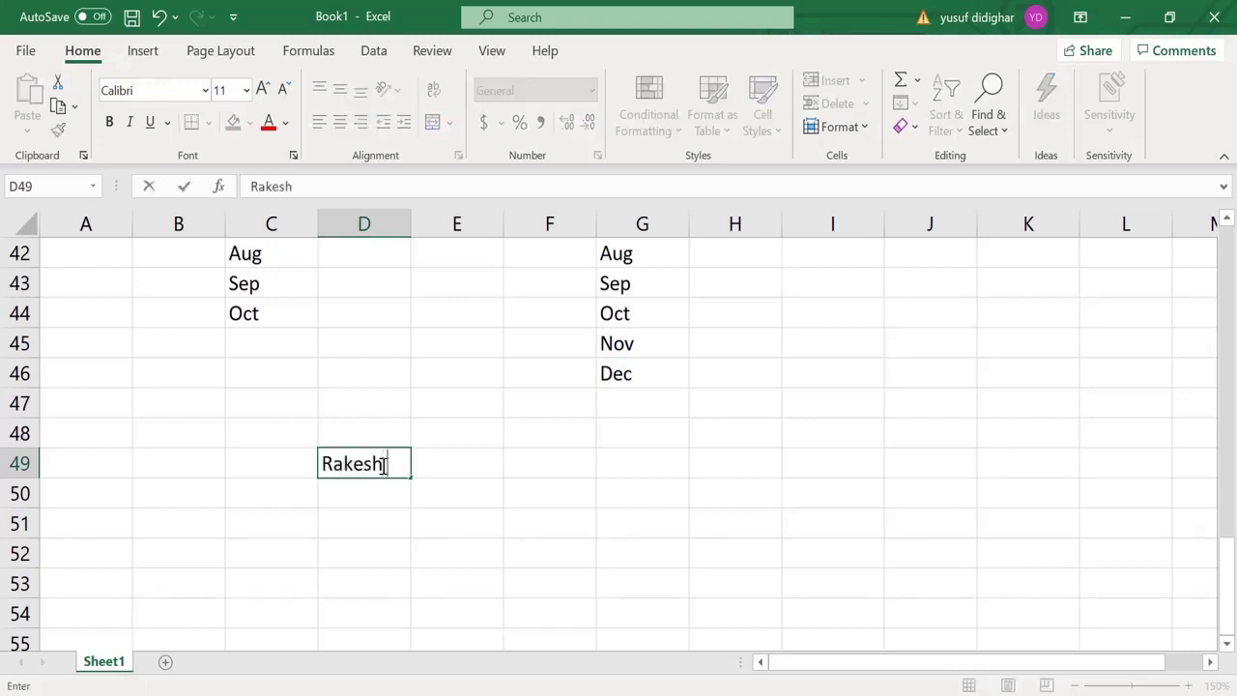
pyautogui.write(' Shama')
pyautogui.press('Return')
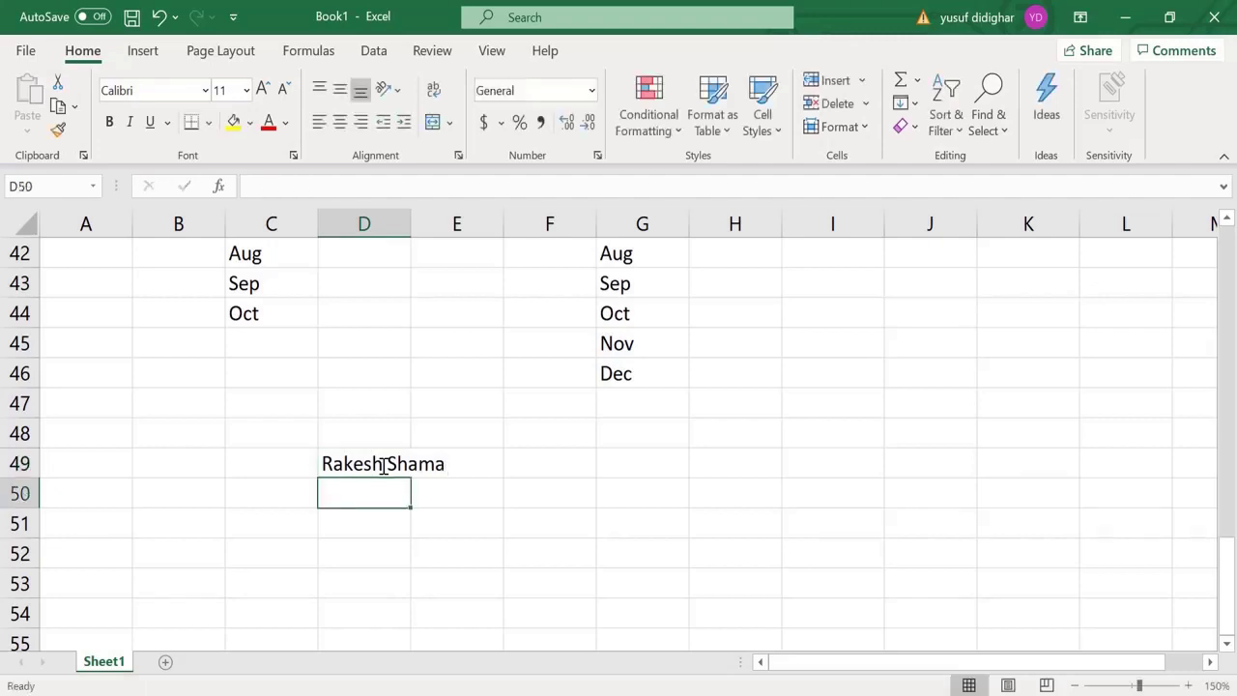
pyautogui.write('Ankit')
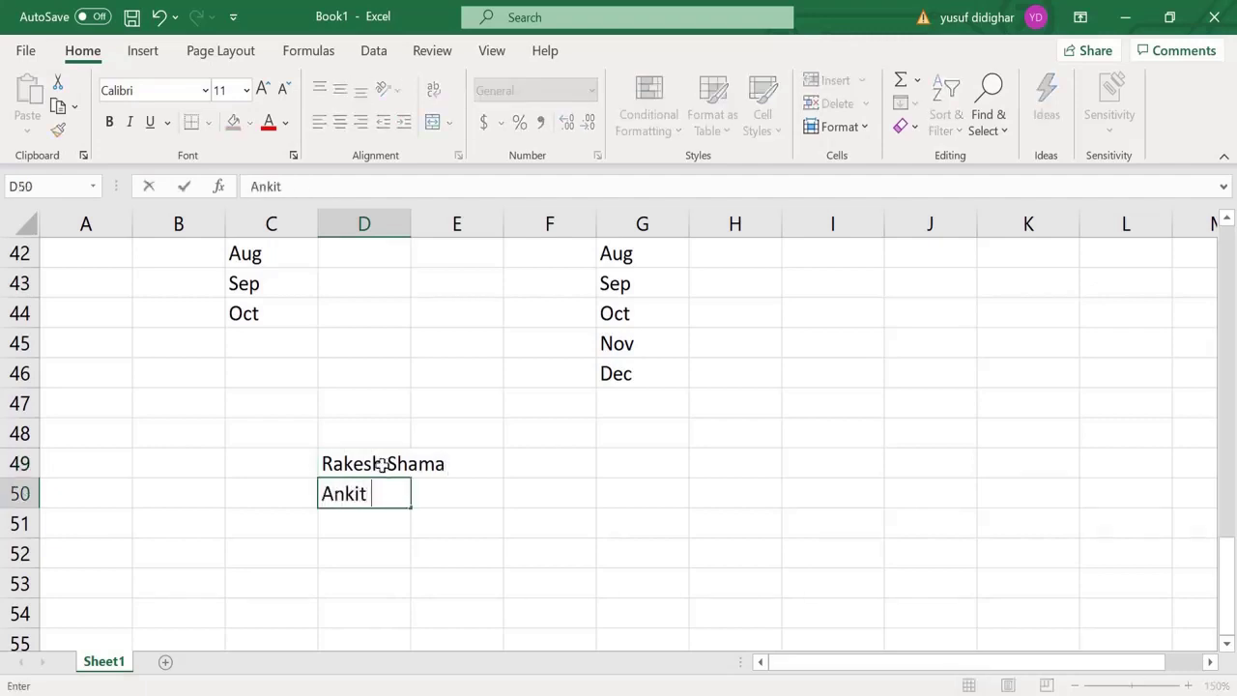
pyautogui.write(' Patel')
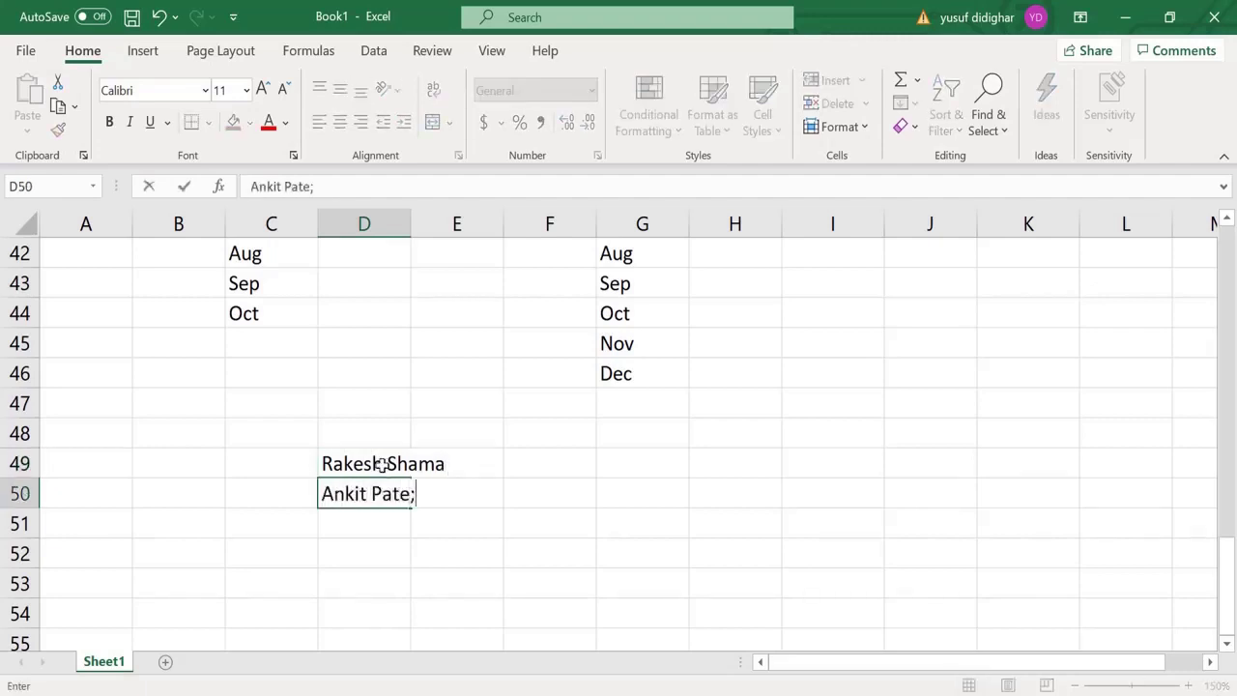
pyautogui.press('BackSpace')
pyautogui.write('l')
pyautogui.press('Return')
pyautogui.write('ab')
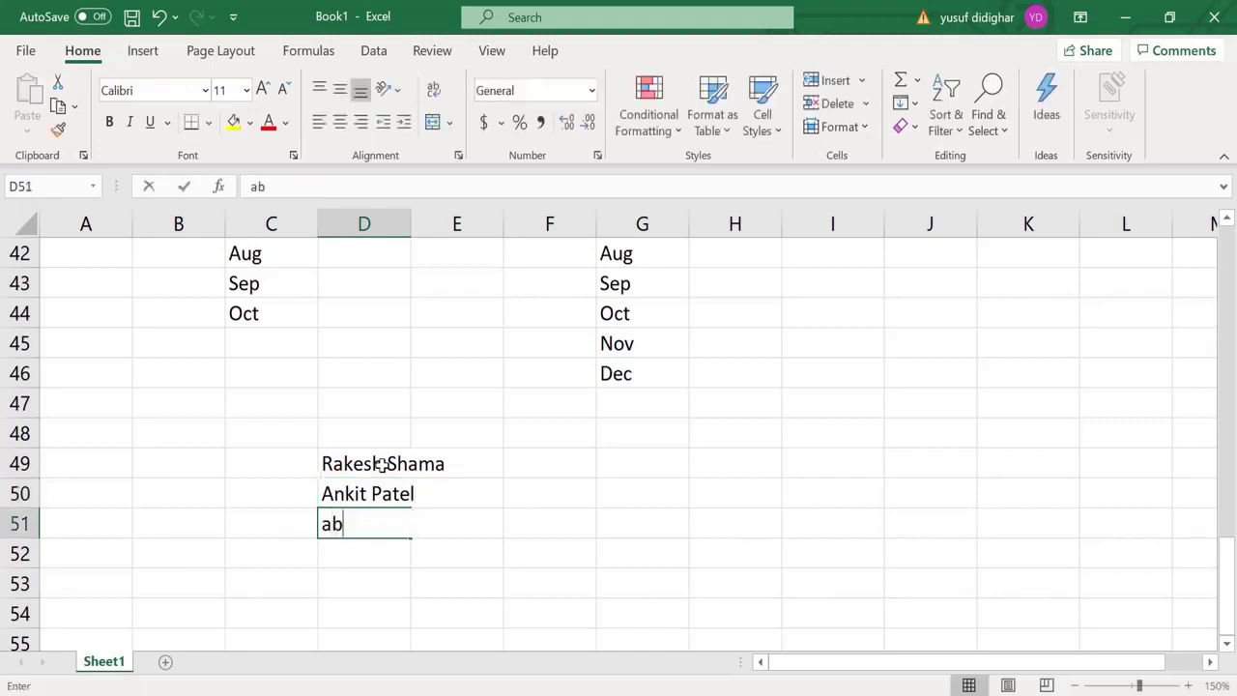
pyautogui.write('hijeet de')
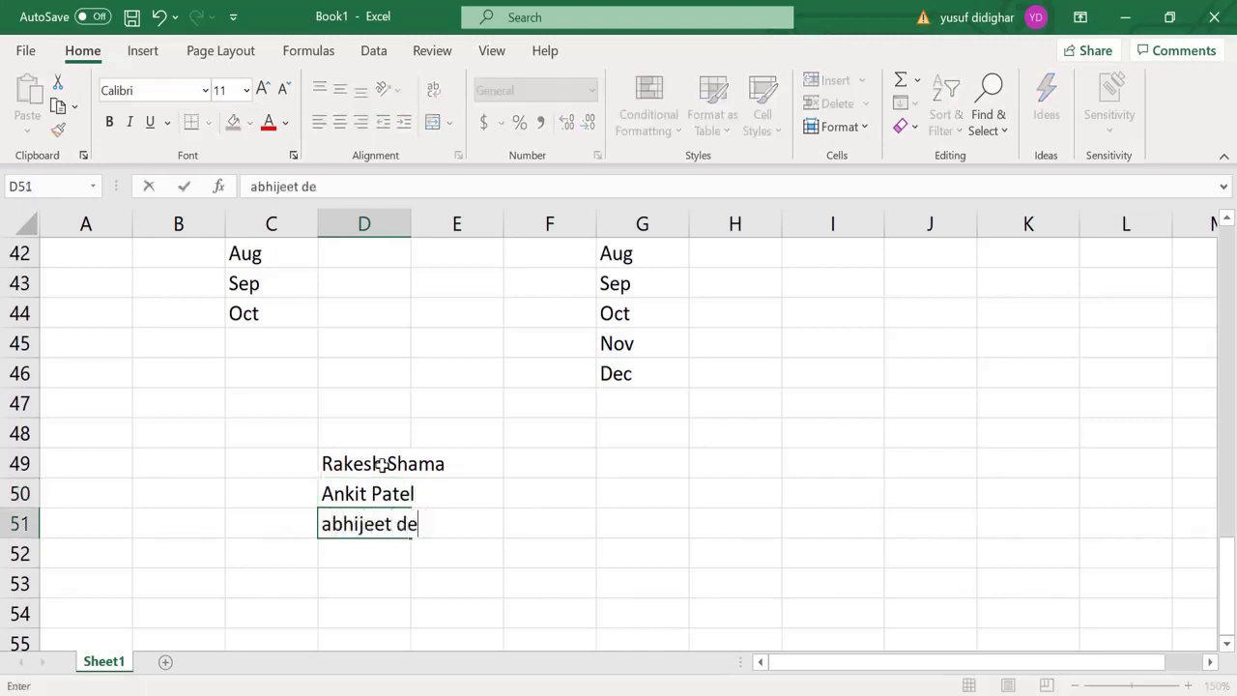
pyautogui.write('shmukh')
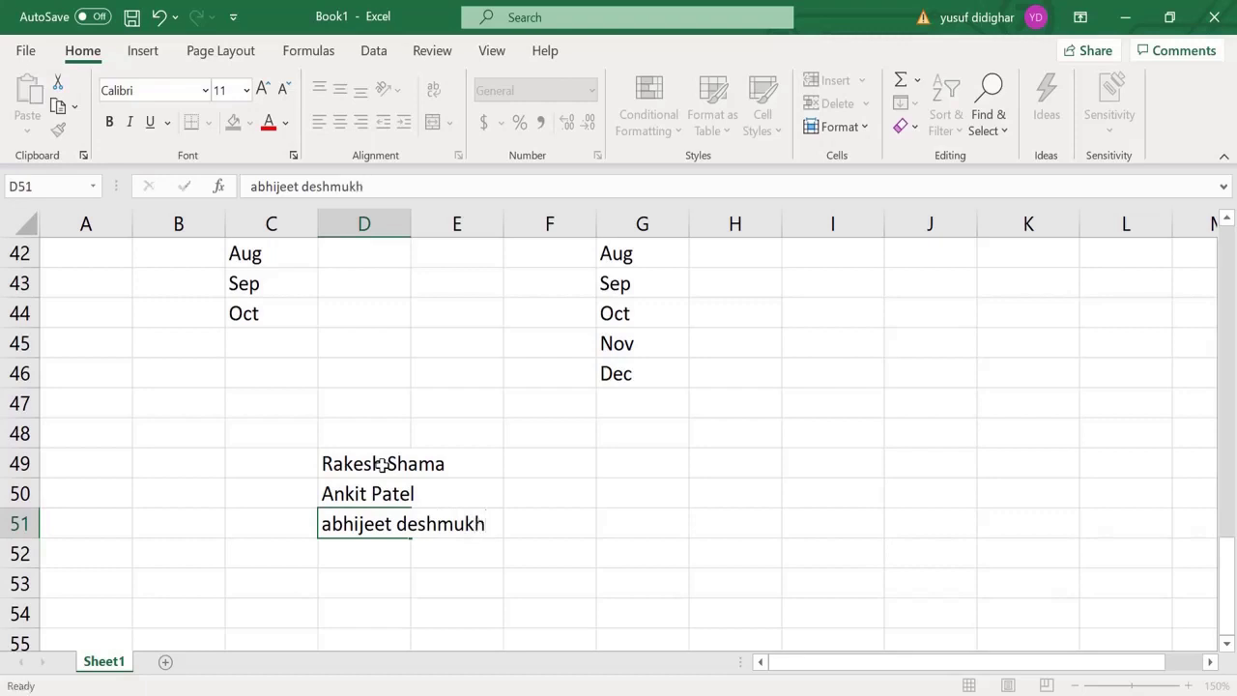
pyautogui.press('Return')
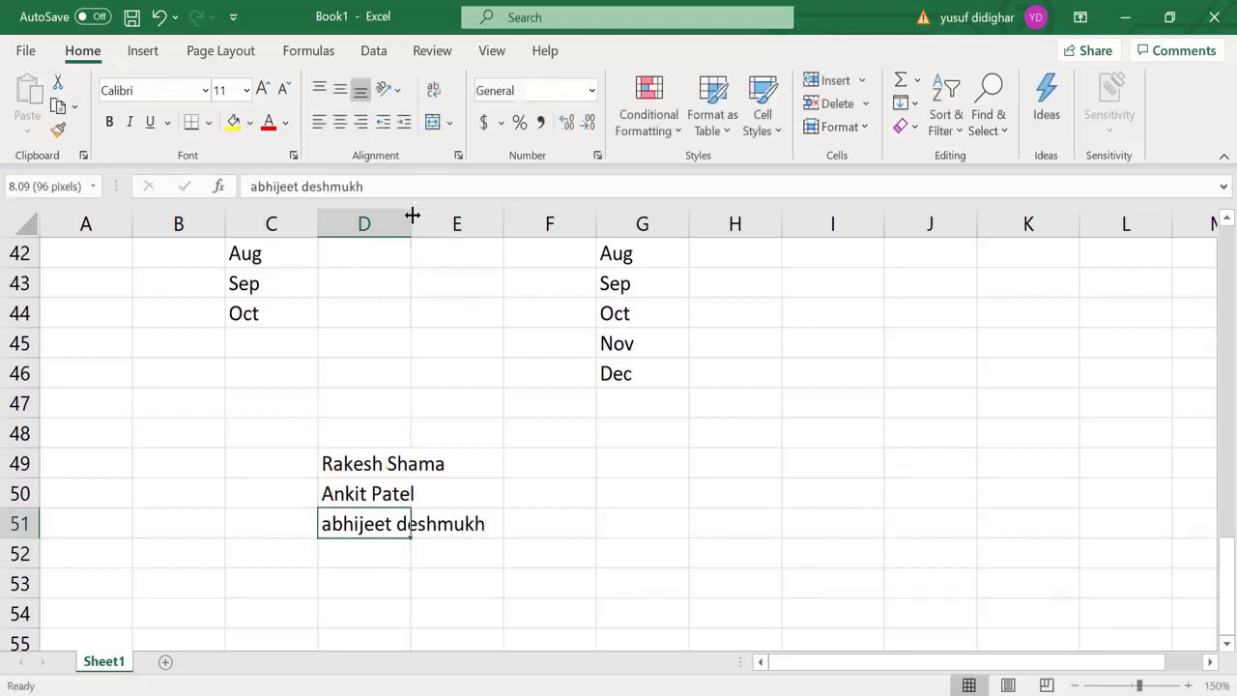
# Autofit column D and type the first person's first name into E49.
pyautogui.doubleClick(409, 223)
pyautogui.click(511, 463)
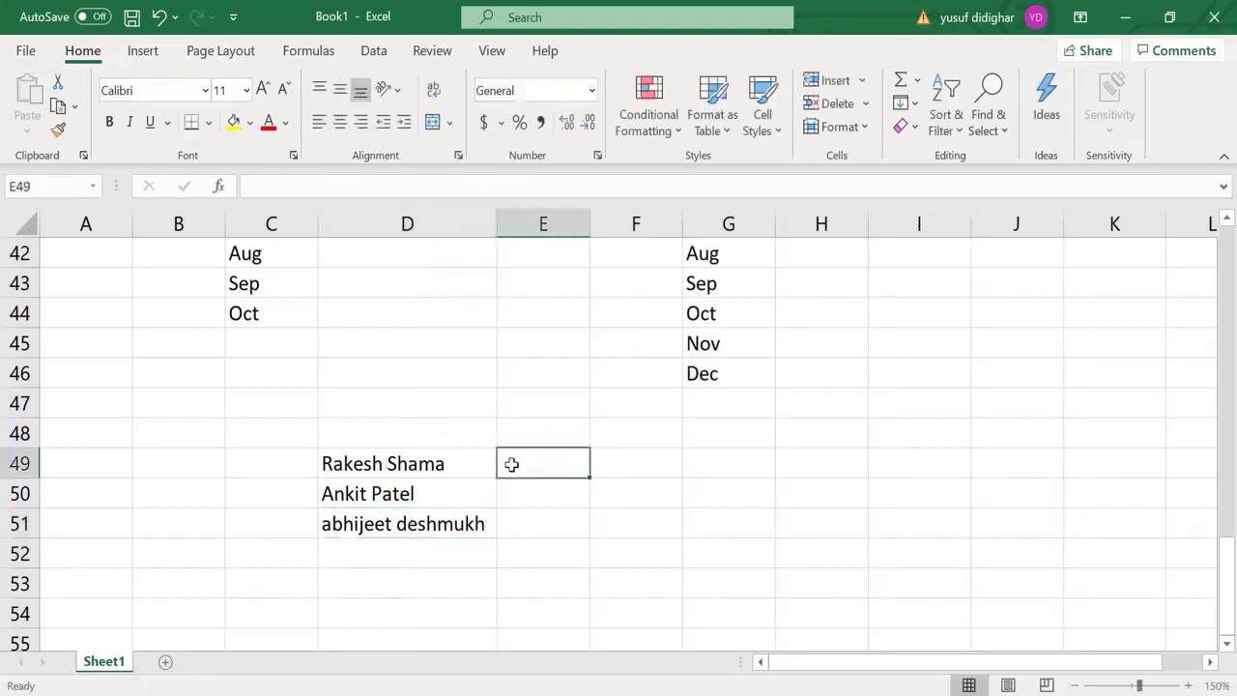
pyautogui.write('Rakes')
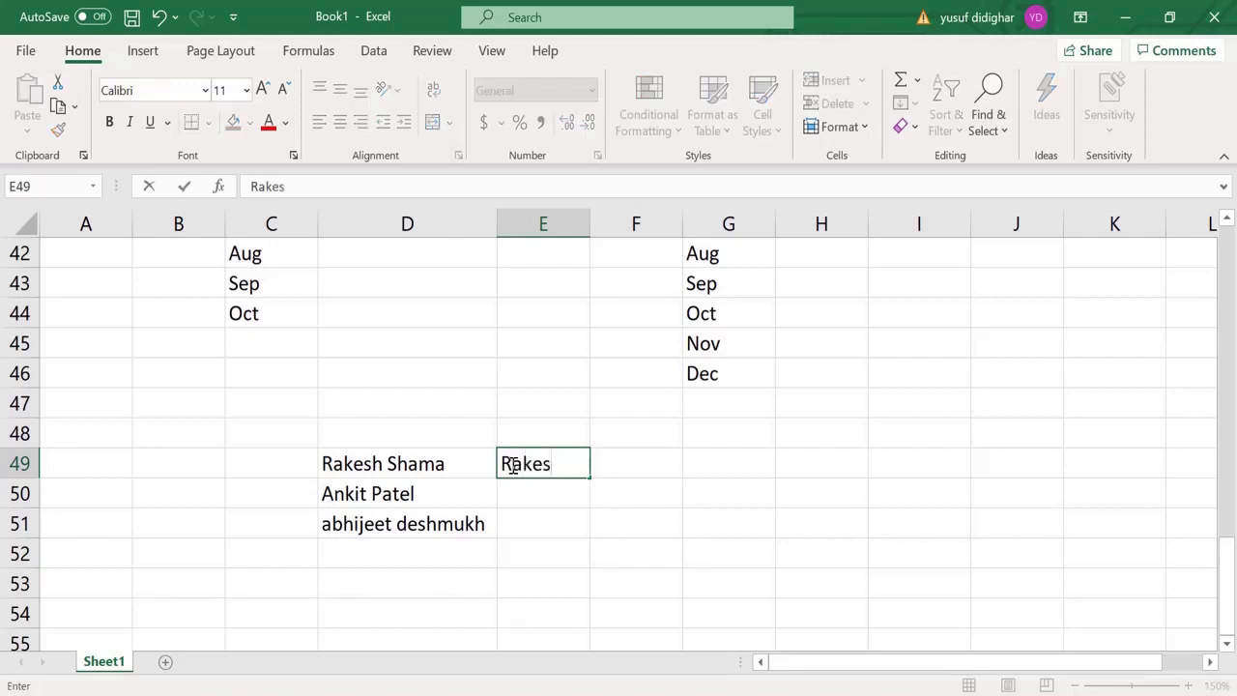
pyautogui.write('h')
pyautogui.hotkey('ctrl', 'Return')
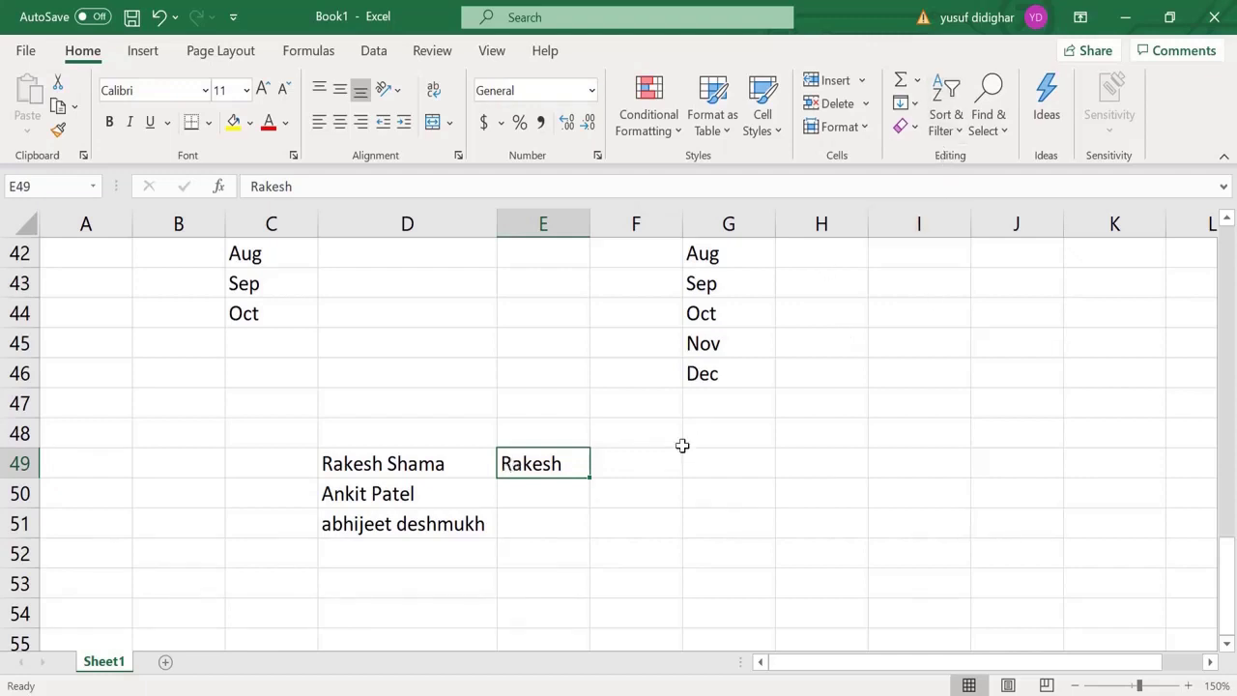
# Flash Fill first names into E49:E51.
pyautogui.hotkey('shift', 'Down')
pyautogui.hotkey('shift', 'Down')
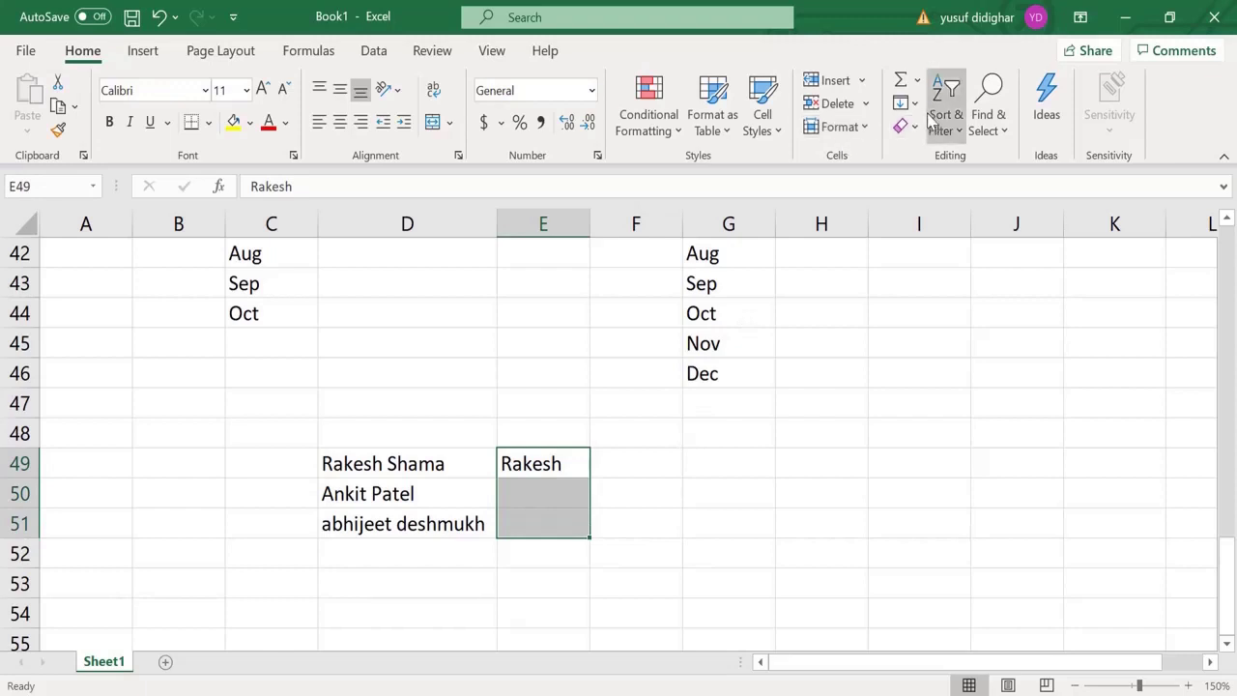
pyautogui.click(906, 103)
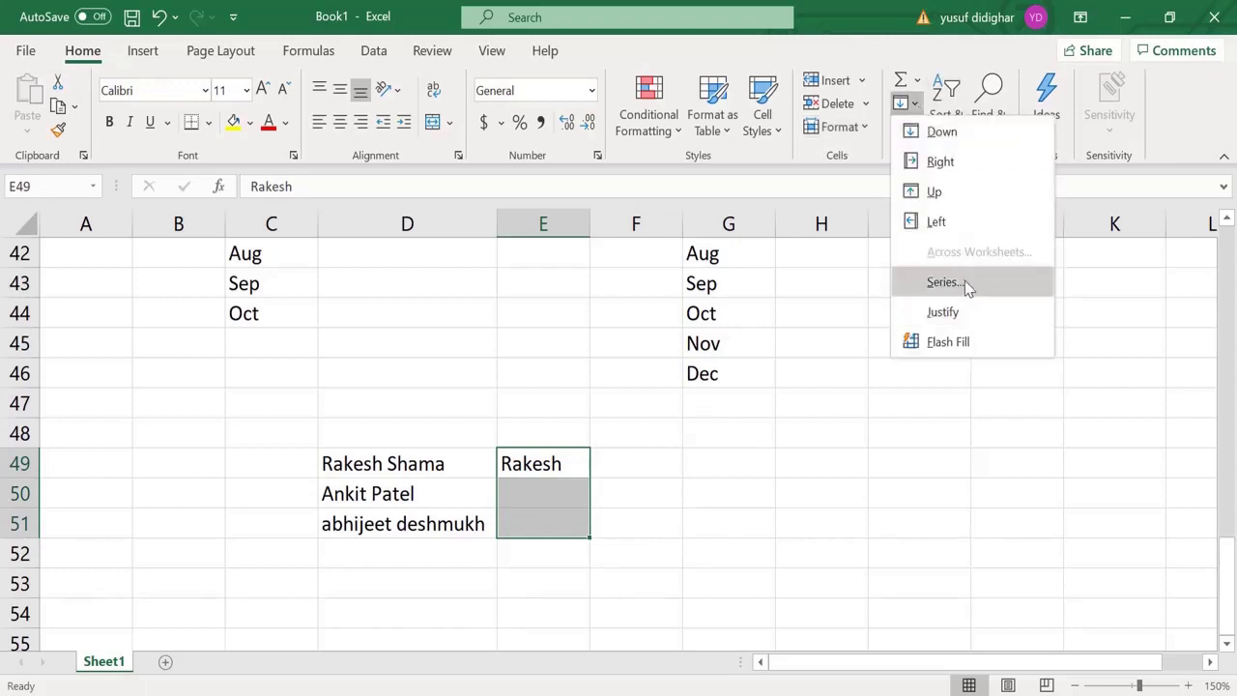
pyautogui.click(957, 342)
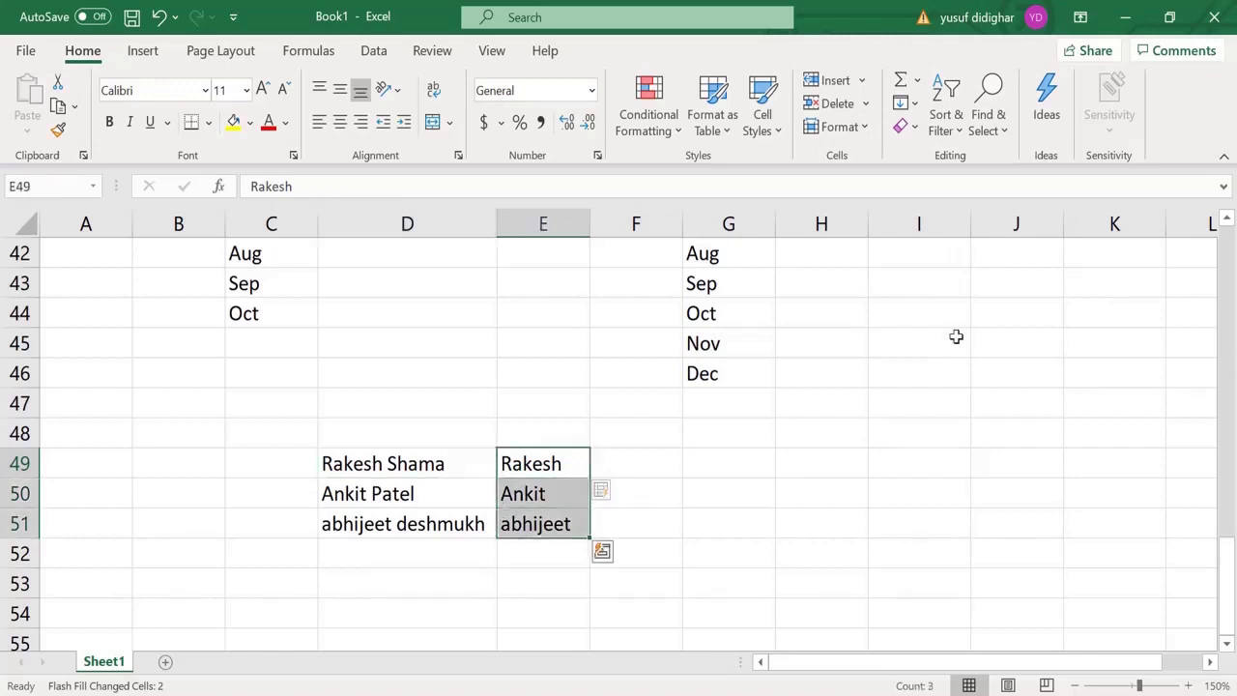
# Enter the first surname in F49 and Flash Fill the last names through F51.
pyautogui.press('Right')
pyautogui.write('Sharm')
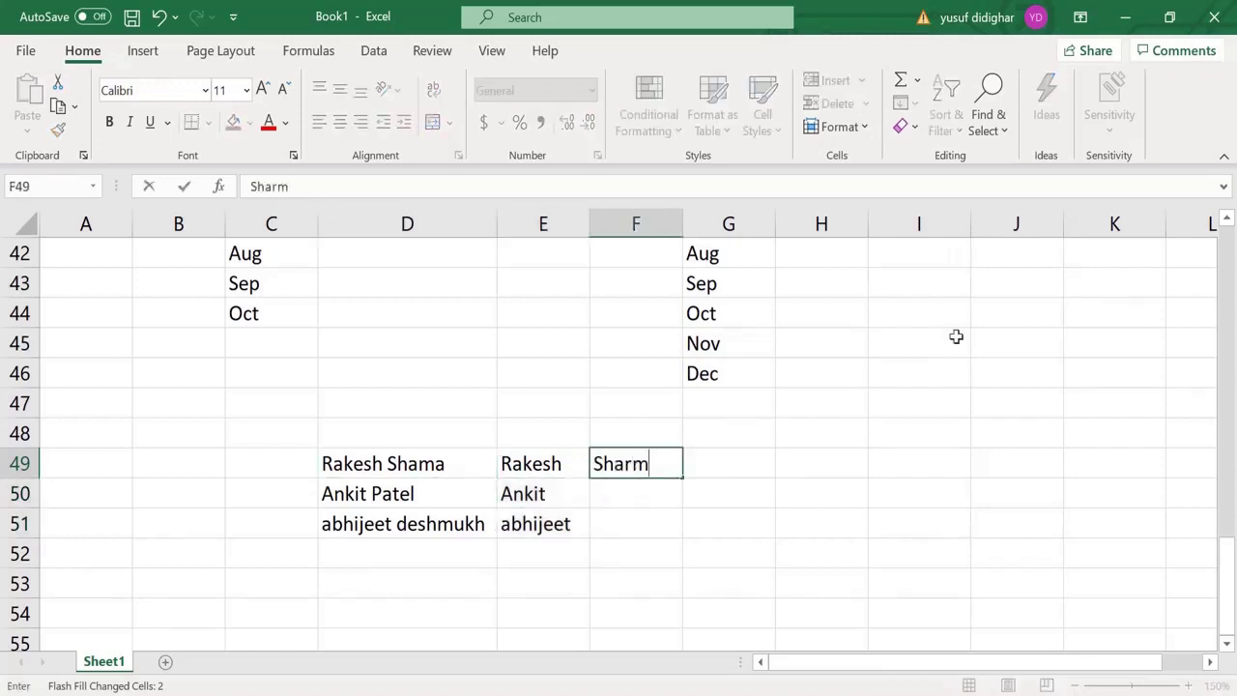
pyautogui.write('a')
pyautogui.press('Return')
pyautogui.press('Up')
pyautogui.hotkey('shift', 'Down')
pyautogui.hotkey('shift', 'Down')
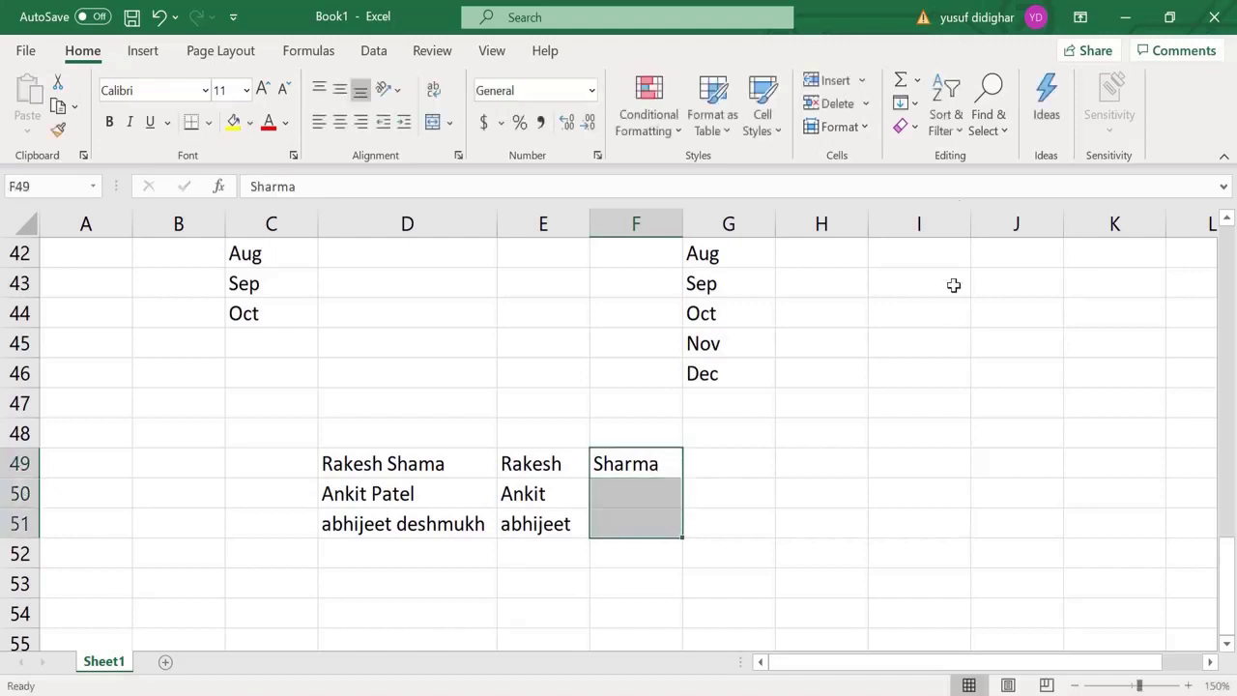
pyautogui.click(910, 103)
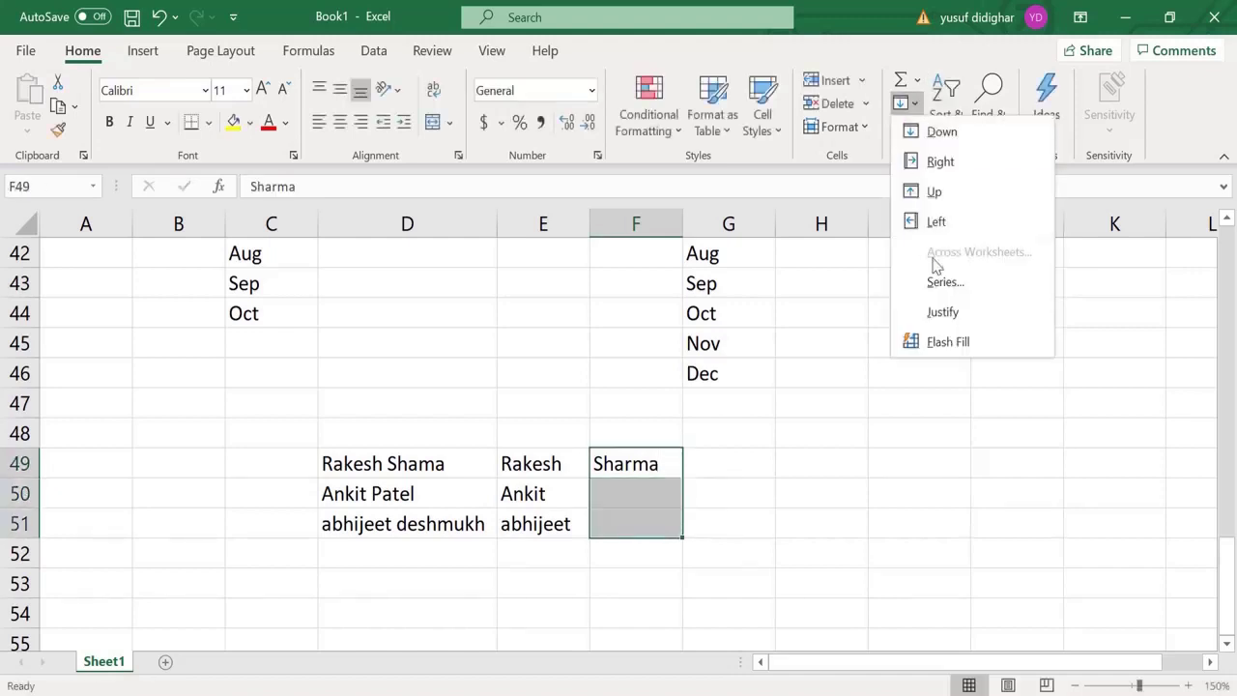
pyautogui.click(934, 342)
pyautogui.click(666, 488)
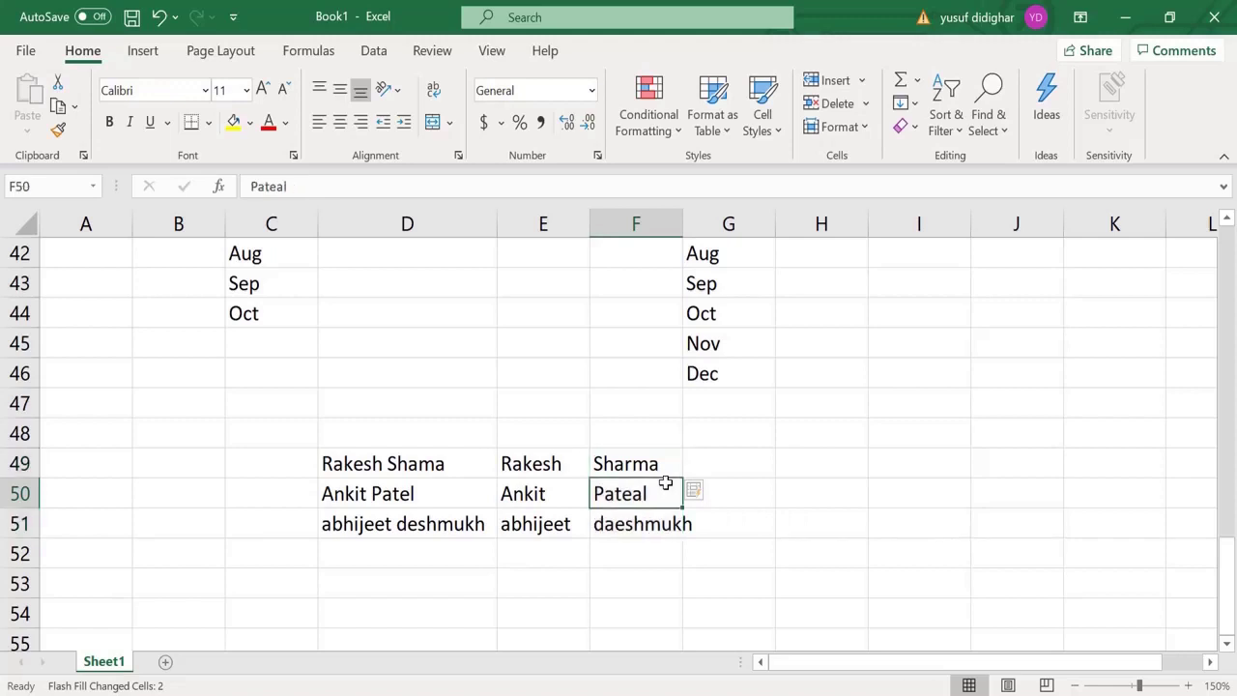
pyautogui.click(455, 489)
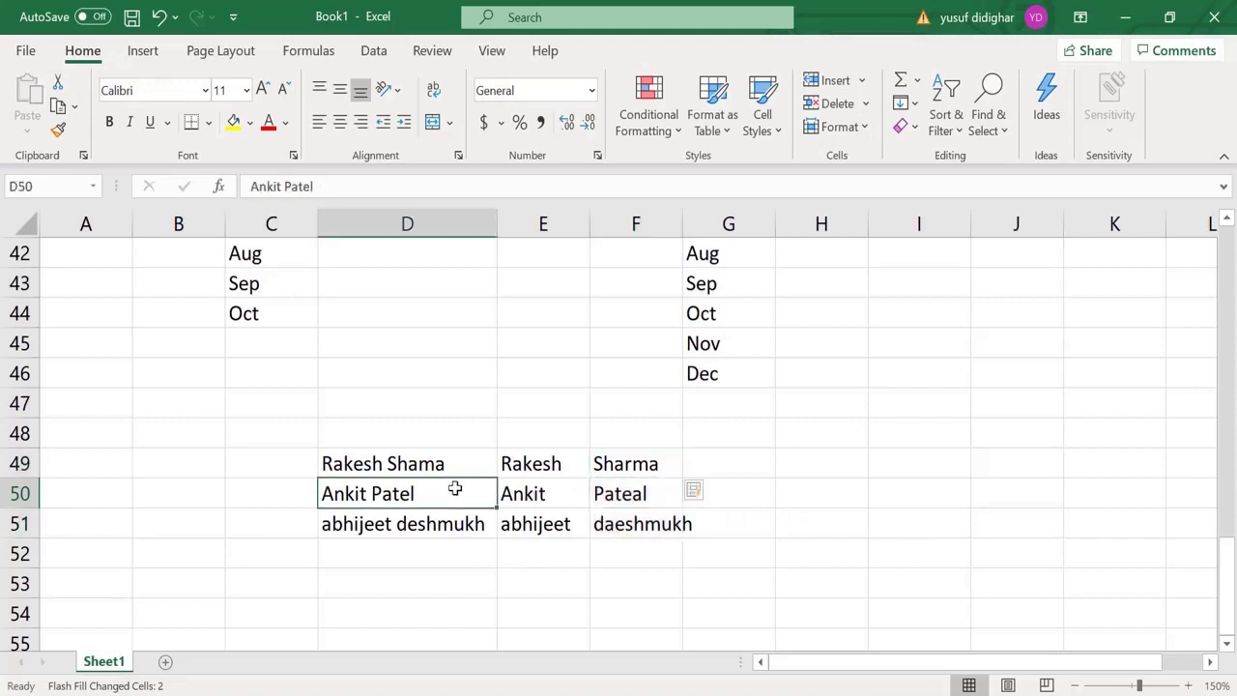
pyautogui.click(636, 510)
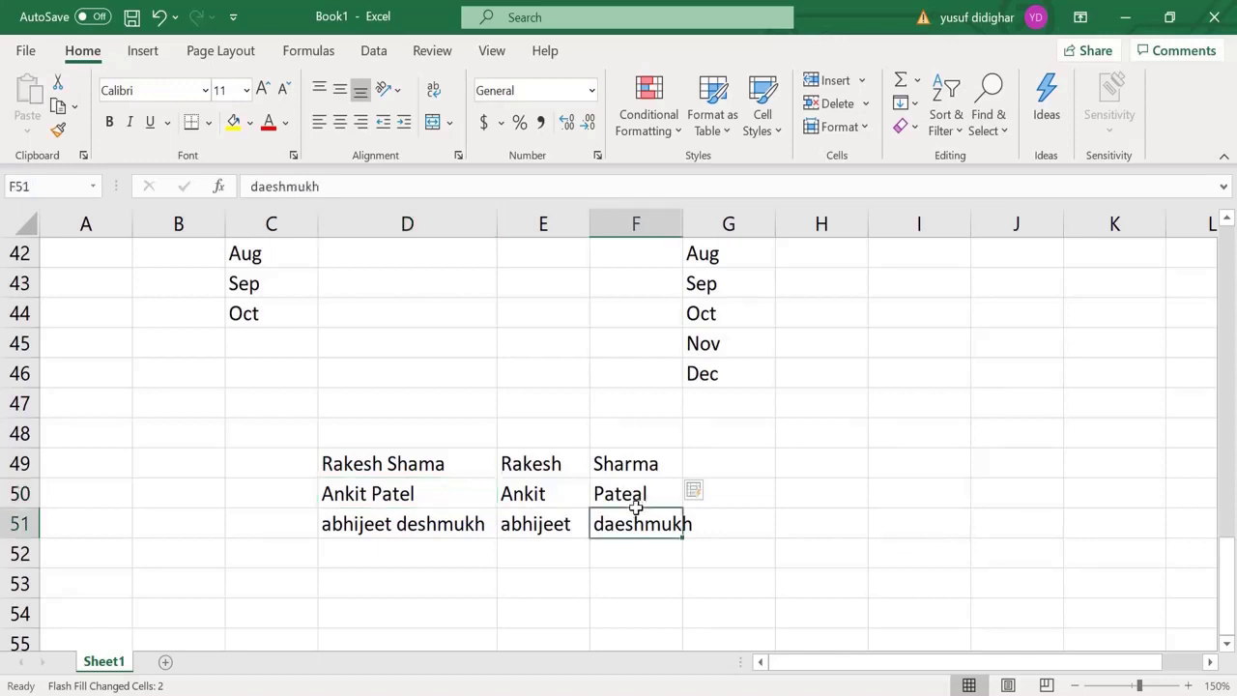
pyautogui.moveTo(636, 502); pyautogui.dragTo(637, 512)
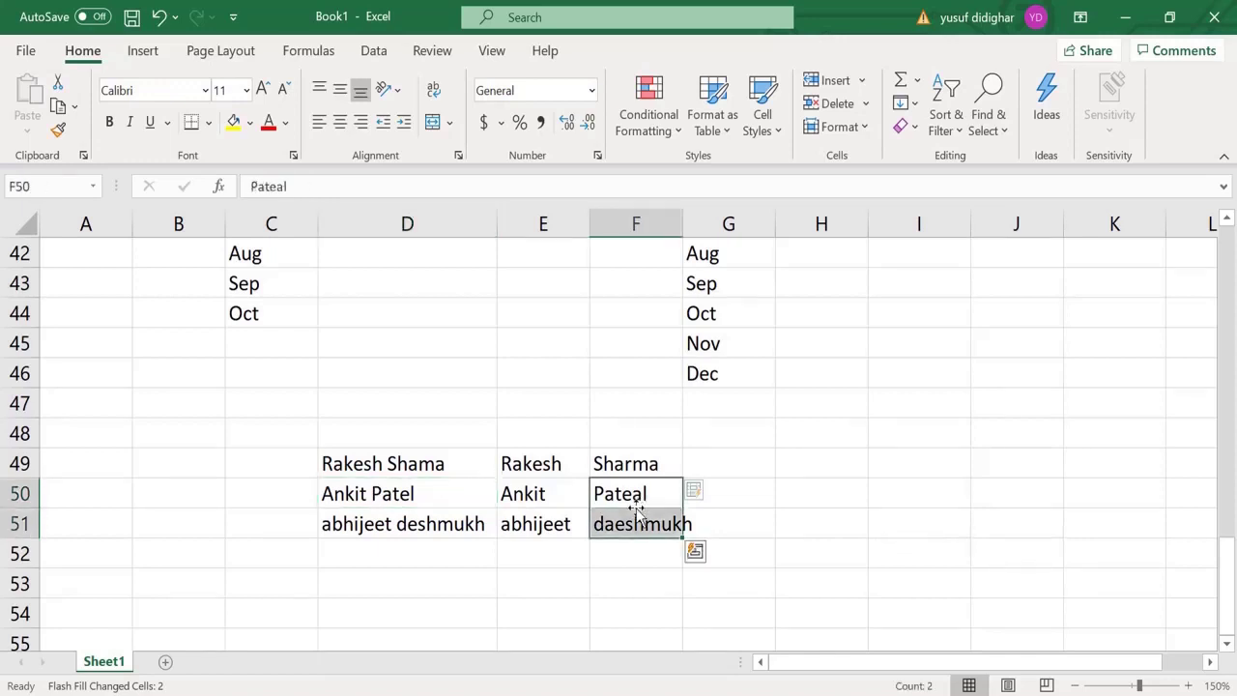
pyautogui.press('Left')
pyautogui.press('Left')
pyautogui.press('Left')
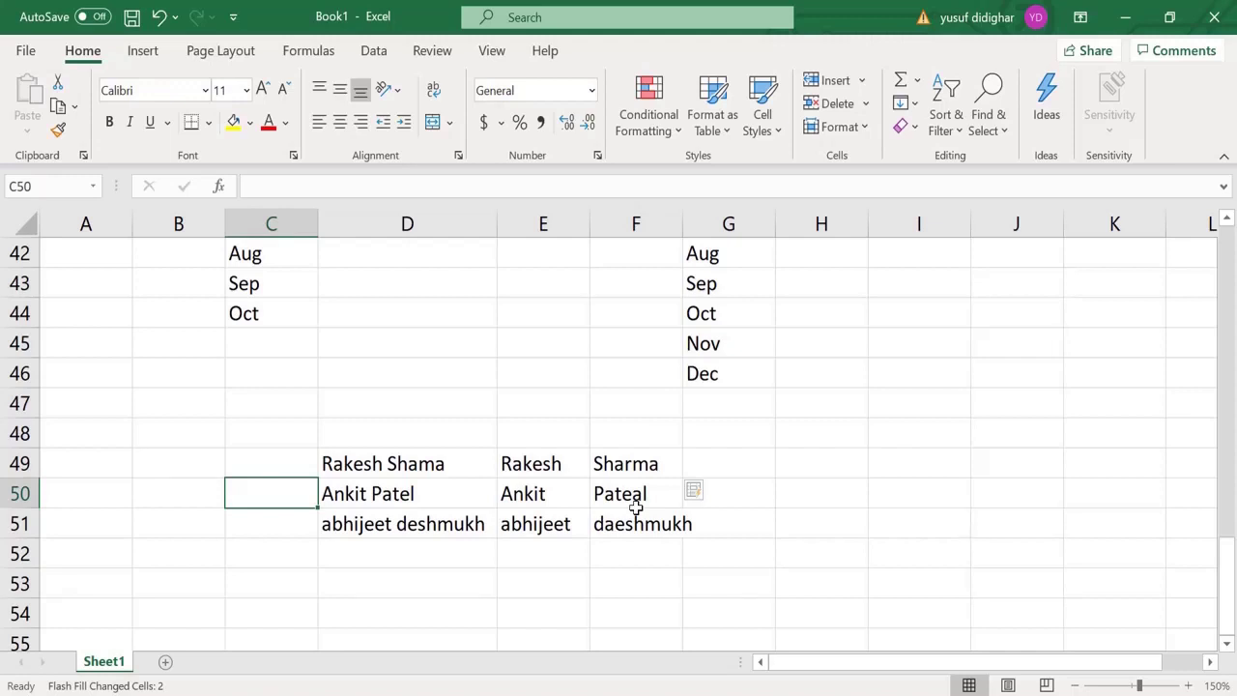
# Put the note 'ALT EIS' in cell C1 above the 1–10 series.
pyautogui.press('Up')
pyautogui.press('Up')
pyautogui.press('Up')
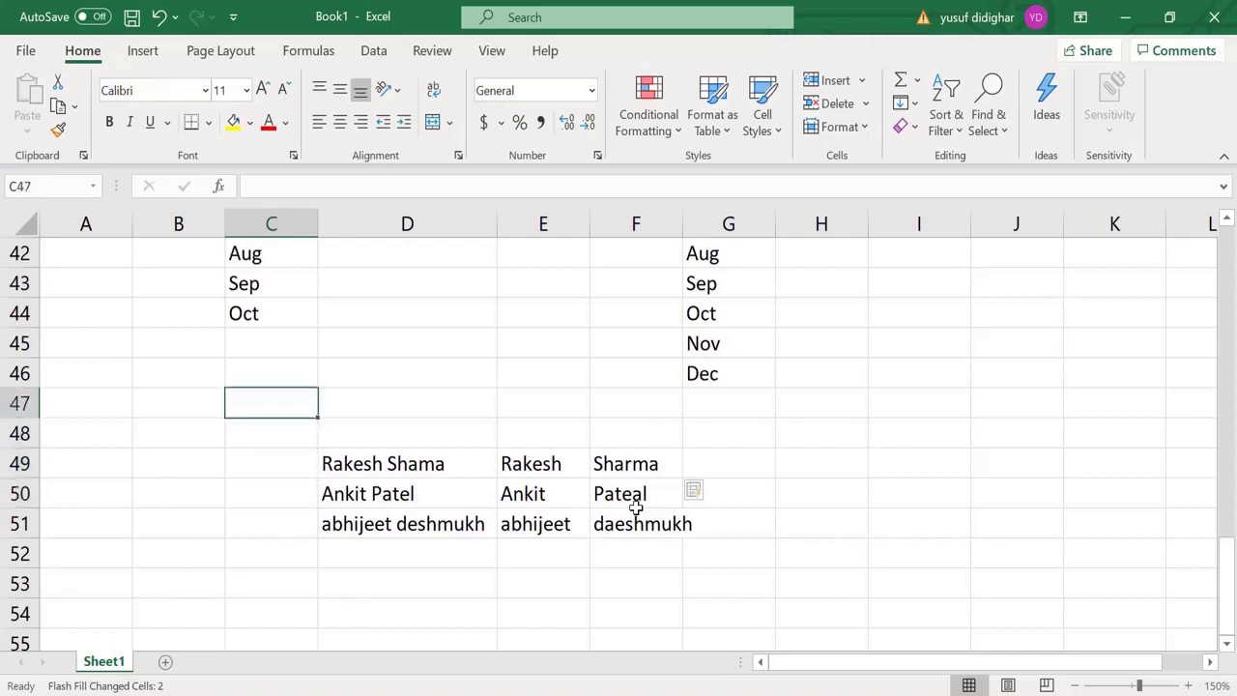
pyautogui.press('Up')
pyautogui.press('Up')
pyautogui.press('Up')
pyautogui.press('Up')
pyautogui.press('Up')
pyautogui.press('Up')
pyautogui.press('Up')
pyautogui.press('Up')
pyautogui.press('Up')
pyautogui.press('Up')
pyautogui.press('Up')
pyautogui.press('Up')
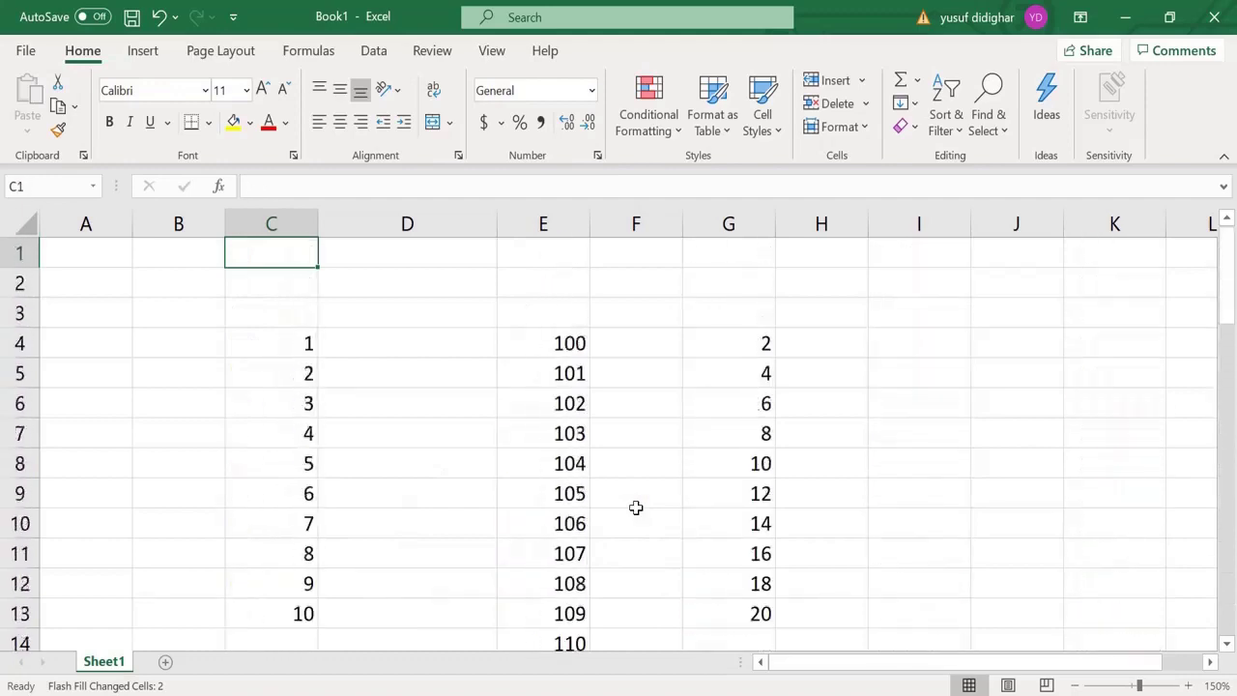
pyautogui.write('ALT EIS')
pyautogui.press('Return')
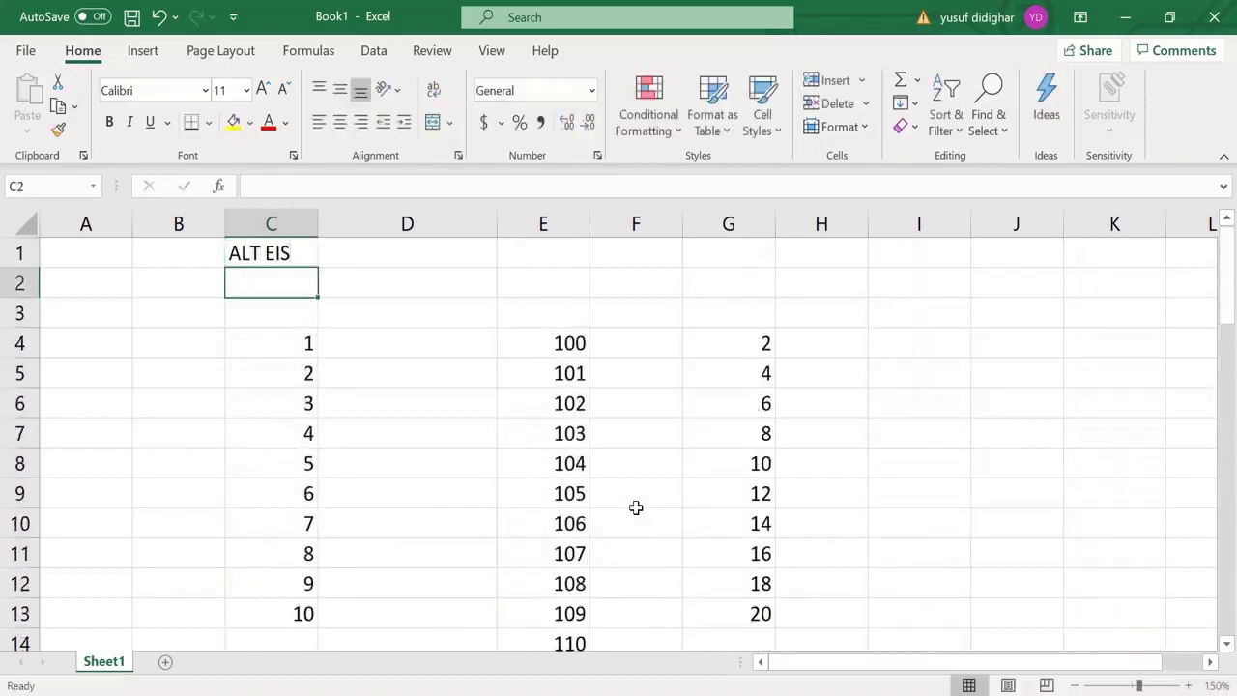
pyautogui.press('Up')
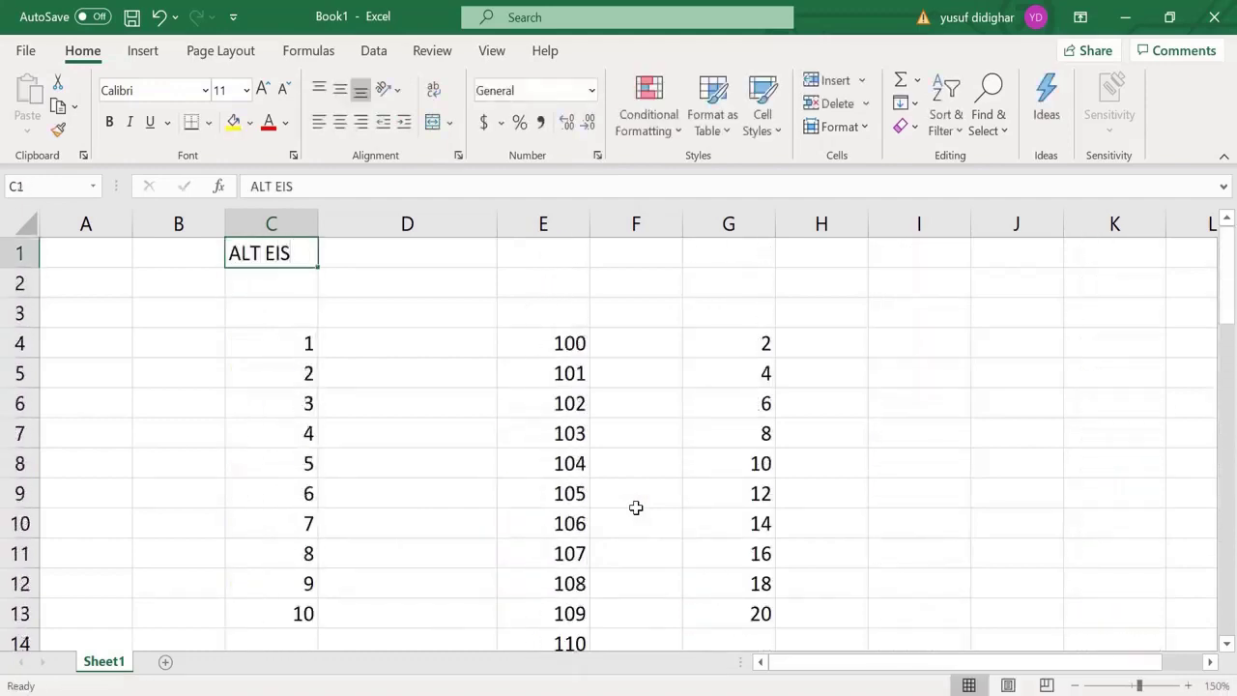